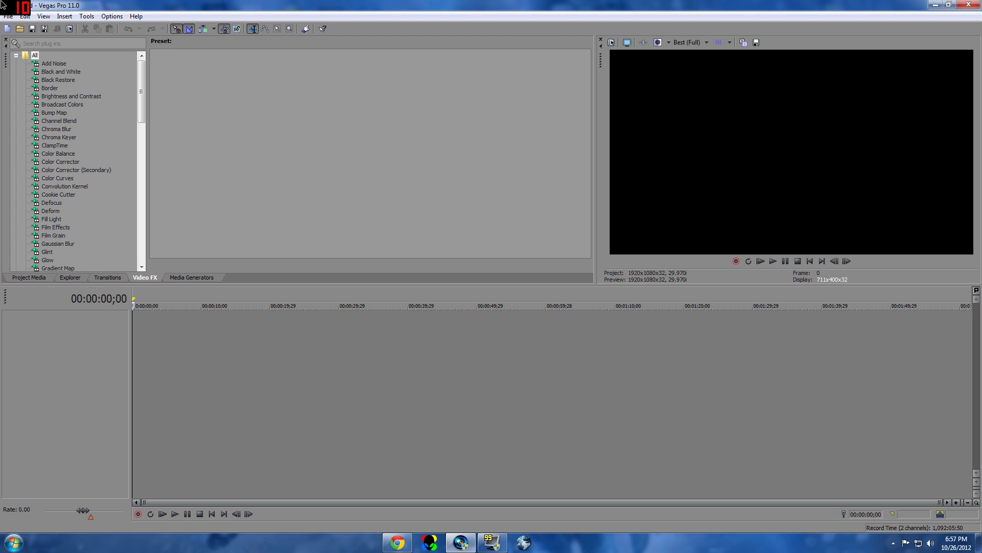
# - Bring up the file-open dialog for loading existing project or media files
pyautogui.click(8, 16)
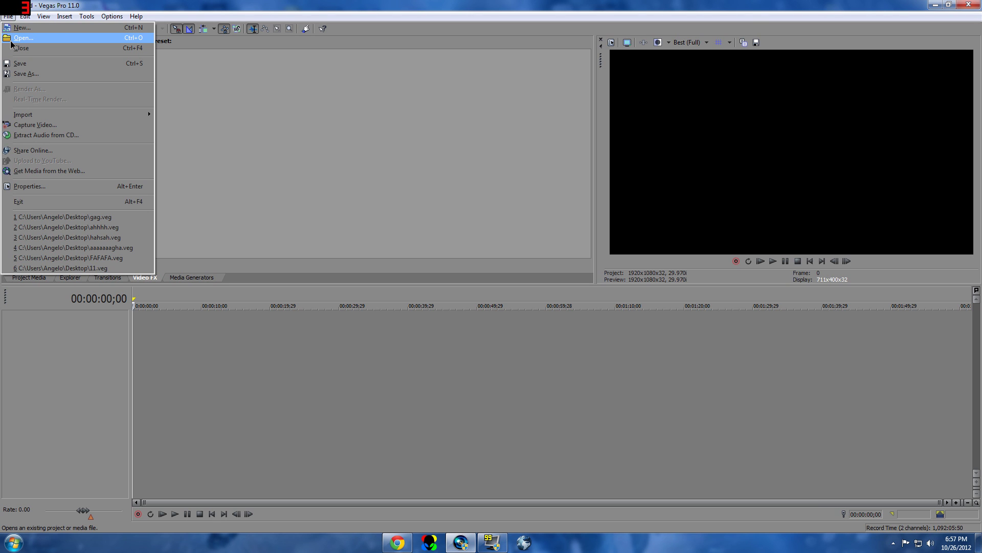
pyautogui.click(11, 40)
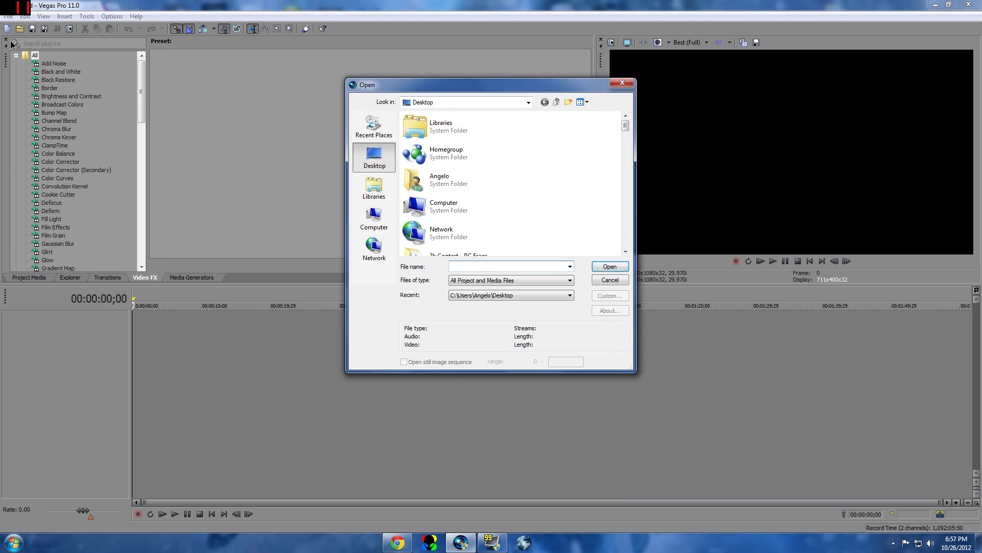
pyautogui.moveTo(625, 126); pyautogui.dragTo(609, 75)
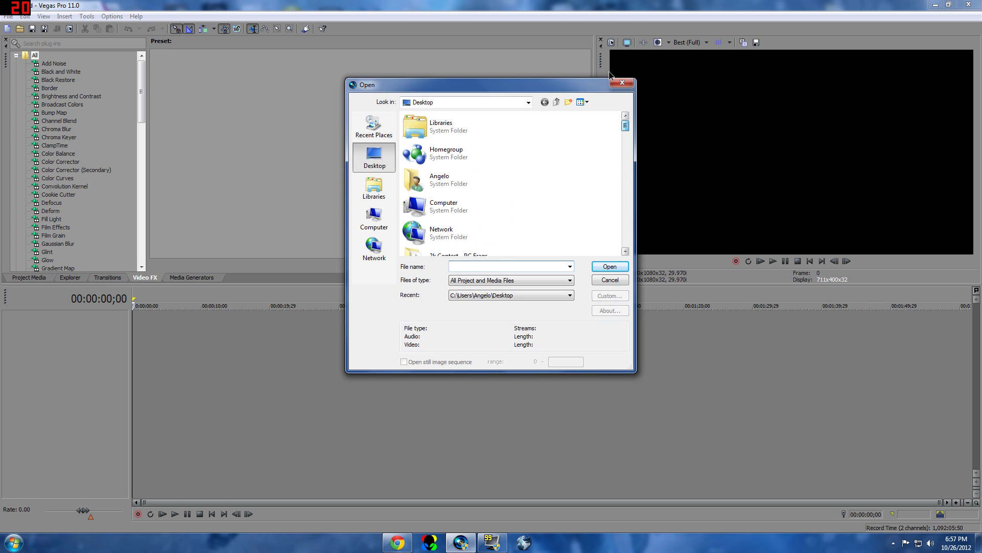
pyautogui.write('tutori')
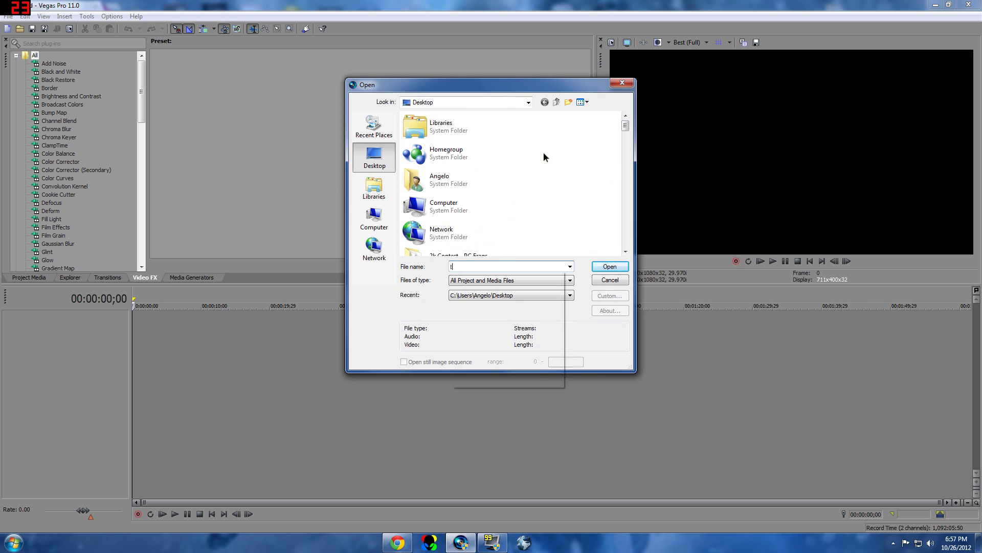
pyautogui.write('a')
pyautogui.press('BackSpace')
pyautogui.press('BackSpace')
pyautogui.press('BackSpace')
pyautogui.press('BackSpace')
pyautogui.press('BackSpace')
pyautogui.press('BackSpace')
pyautogui.press('BackSpace')
# - Open the SYNC TUTORIAL folder in the file-open dialog
pyautogui.write('syn')
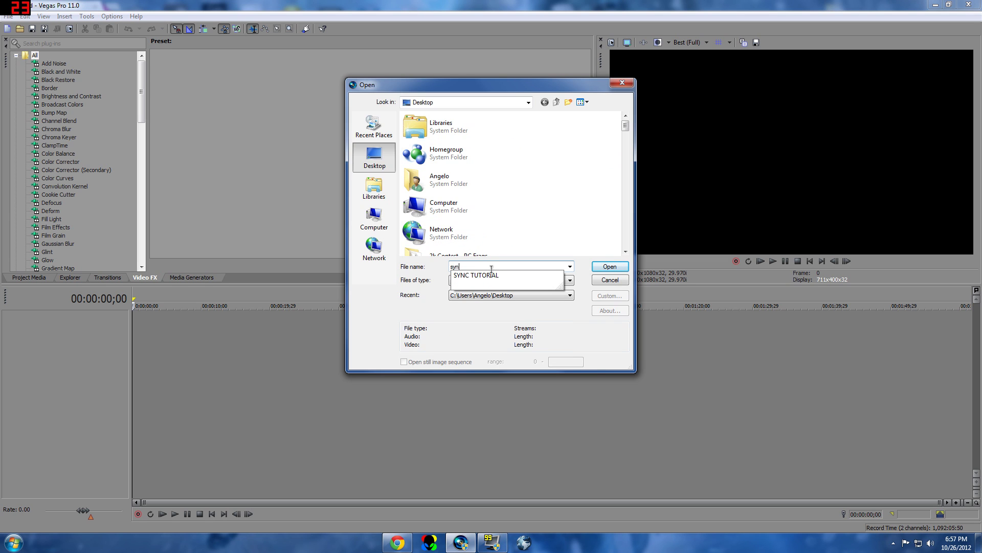
pyautogui.press('Down')
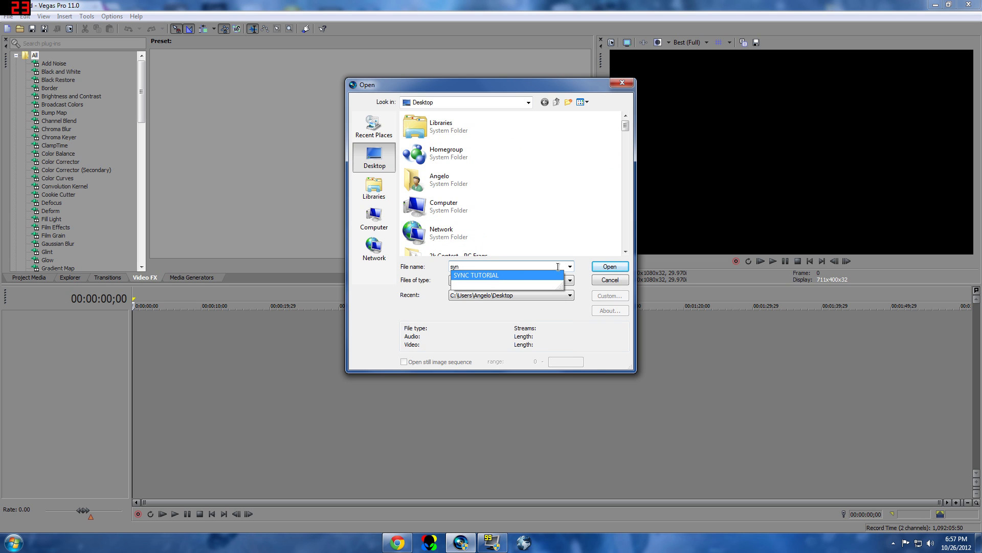
pyautogui.click(597, 262)
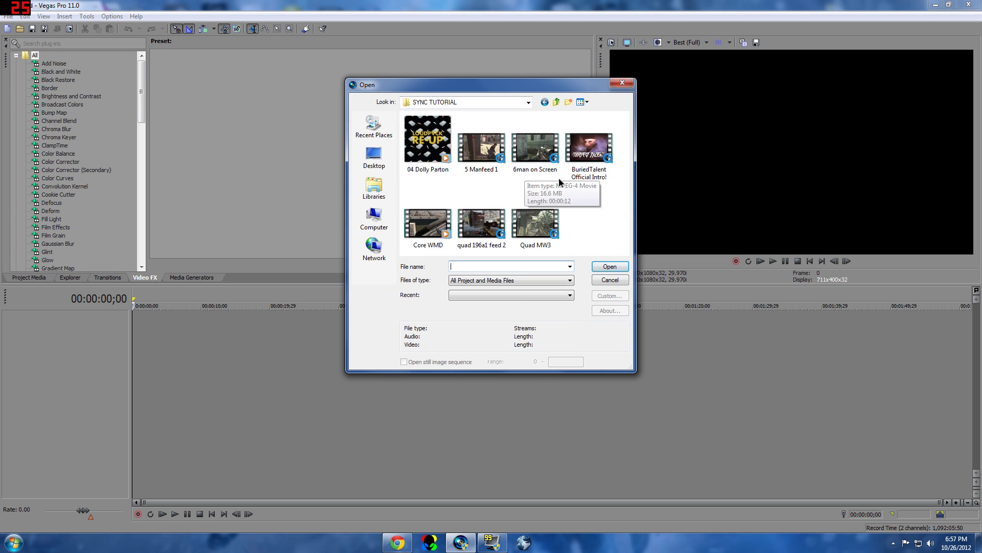
# - Load all seven media files from the folder onto the timeline and place the cursor on the first video clip
pyautogui.moveTo(607, 236); pyautogui.dragTo(284, 84)
pyautogui.hotkey('ctrl', 'a')
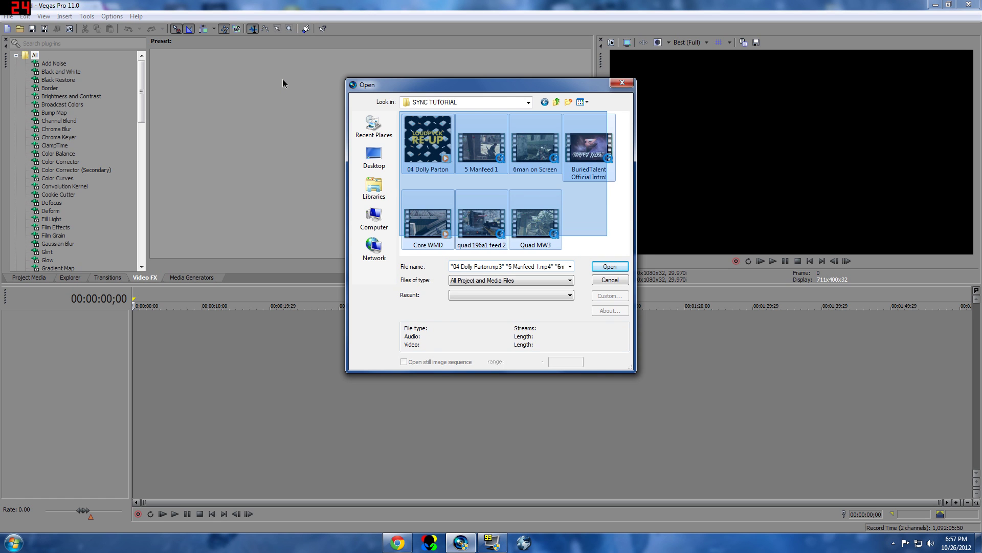
pyautogui.click(616, 266)
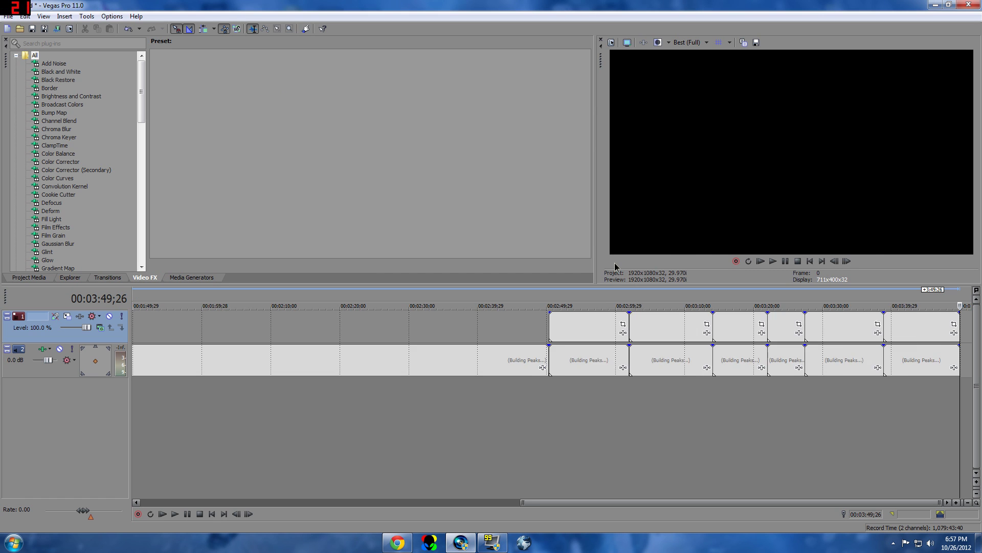
pyautogui.click(491, 237)
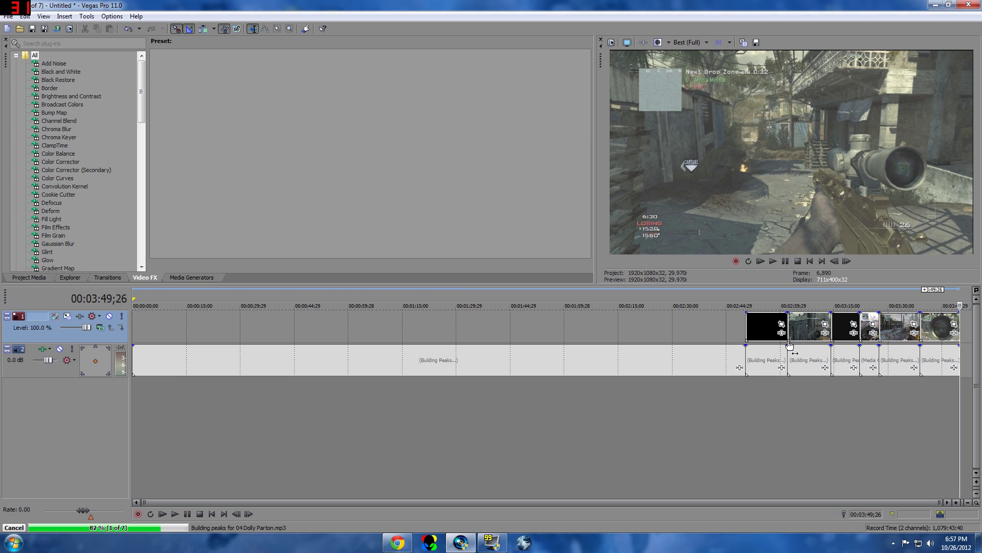
pyautogui.click(757, 327)
pyautogui.click(764, 327)
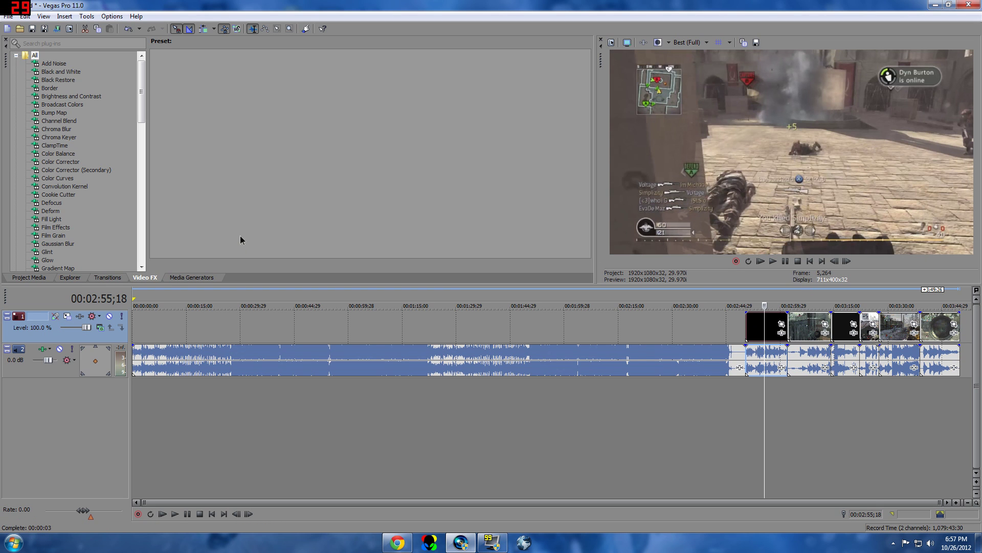
# - Add the BuriedTalent intro from the project media to the timeline at about two minutes and return the cursor to the start
pyautogui.click(46, 277)
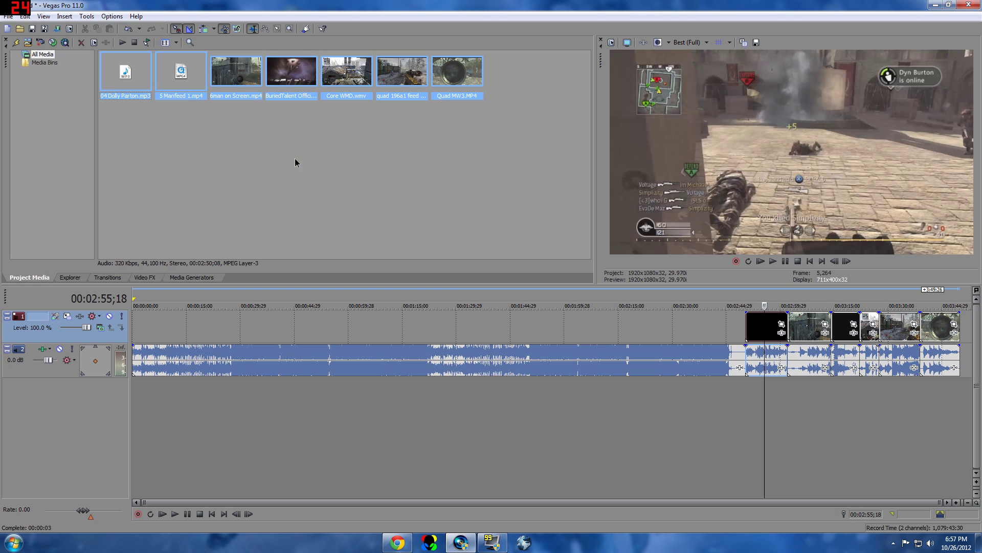
pyautogui.moveTo(290, 84); pyautogui.dragTo(416, 295)
pyautogui.moveTo(480, 322); pyautogui.dragTo(592, 323)
pyautogui.click(810, 261)
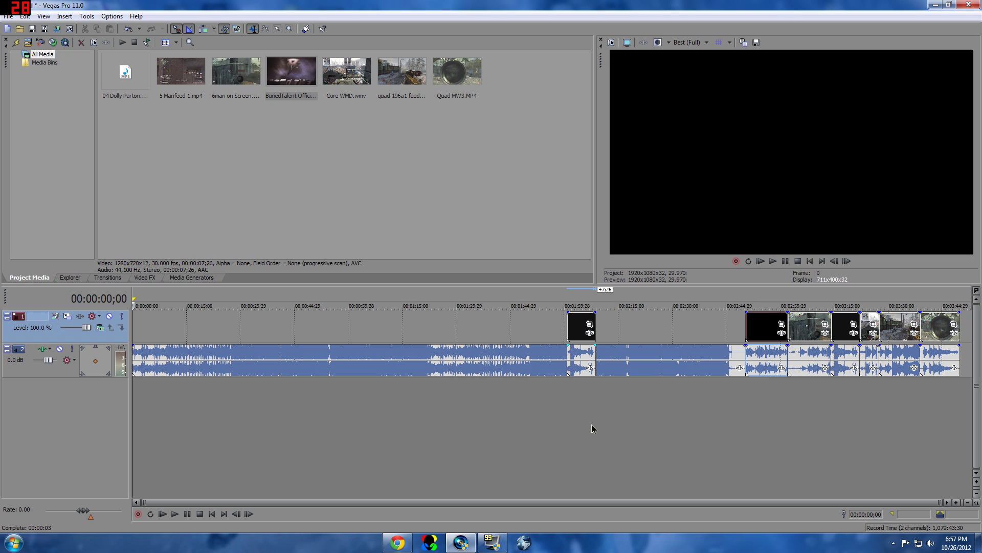
pyautogui.click(492, 542)
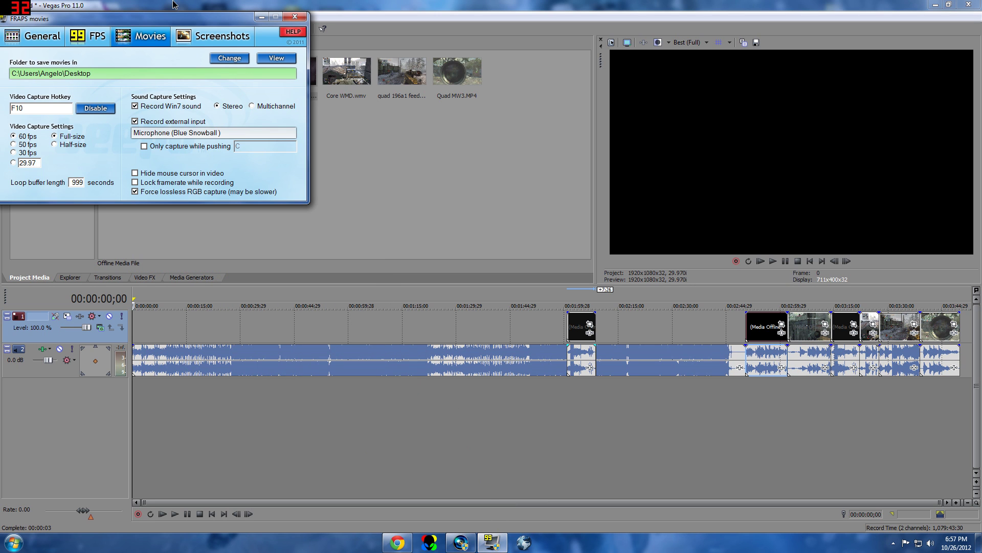
pyautogui.click(262, 17)
# - Lower the Vegas Pro application volume in the Windows volume mixer and return to the timeline
pyautogui.click(929, 542)
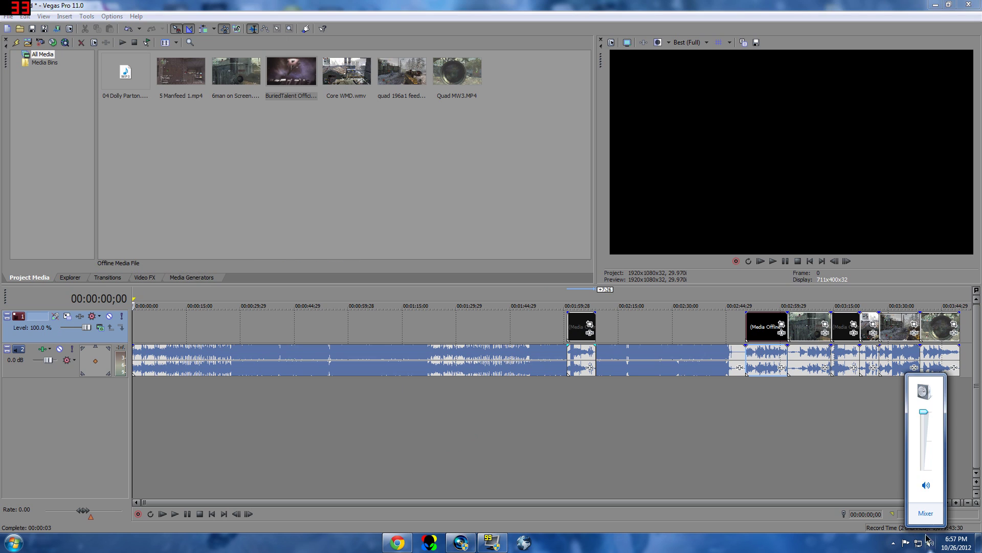
pyautogui.click(924, 513)
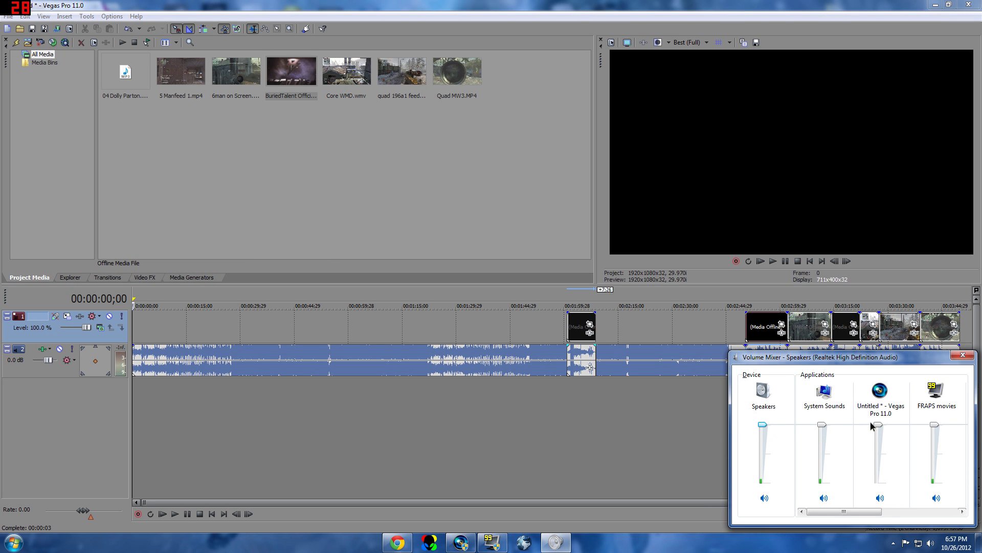
pyautogui.moveTo(876, 457); pyautogui.dragTo(877, 466)
pyautogui.click(517, 386)
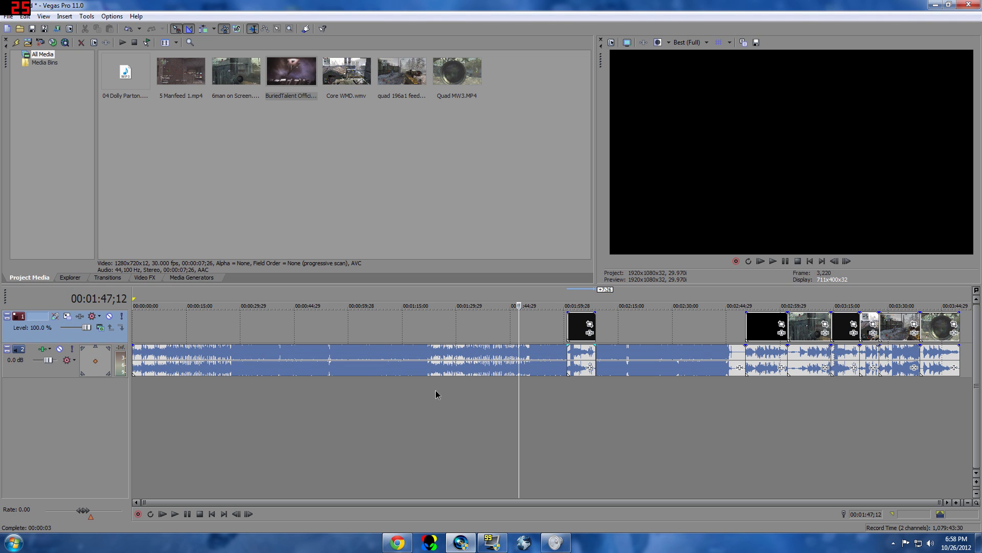
# - Move the intro clip with its audio to about 6 seconds on the timeline, clear of the song's opening
pyautogui.click(213, 430)
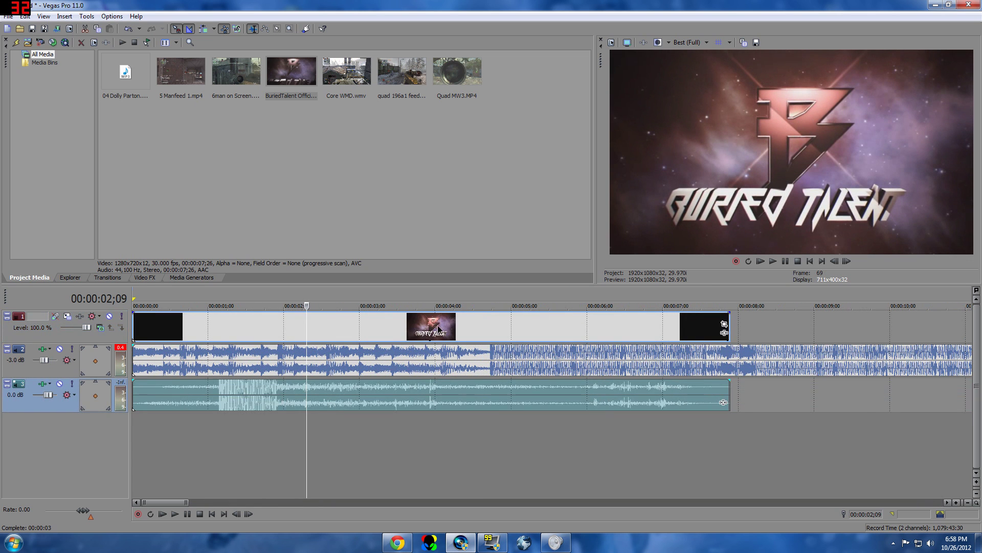
pyautogui.moveTo(438, 329); pyautogui.dragTo(822, 350)
pyautogui.click(810, 261)
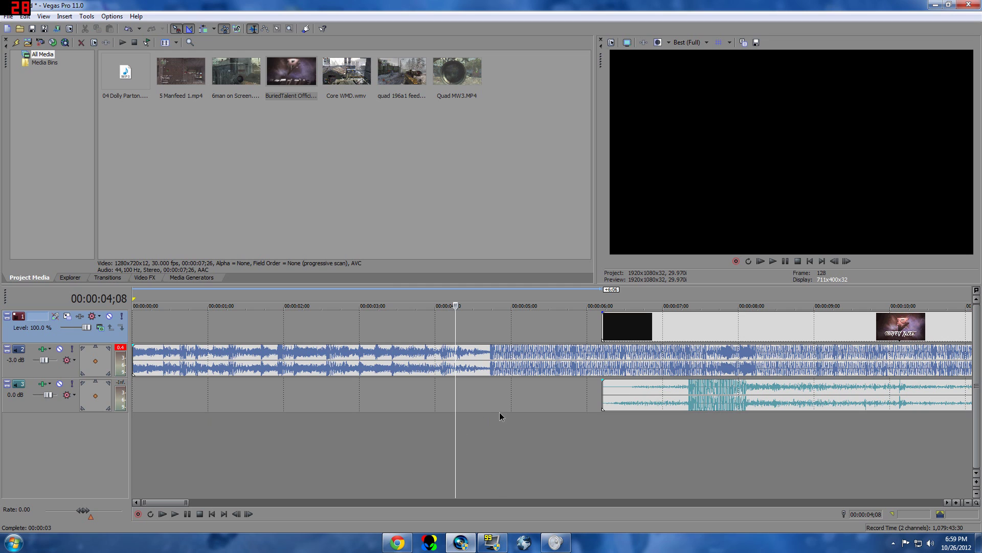
# - Highlight the song's opening from 0 to 4;24, and its stretch from 2;11 to 4;21, to examine the waveform before the drop
pyautogui.moveTo(499, 413); pyautogui.dragTo(3, 406)
pyautogui.click(458, 392)
pyautogui.moveTo(496, 383); pyautogui.dragTo(1, 375)
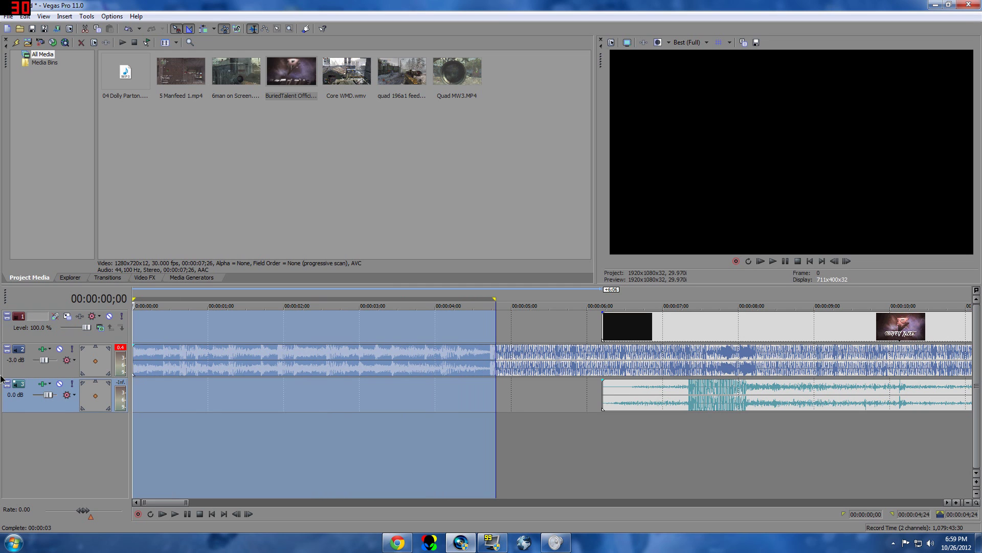
pyautogui.click(292, 385)
pyautogui.moveTo(274, 388); pyautogui.dragTo(488, 391)
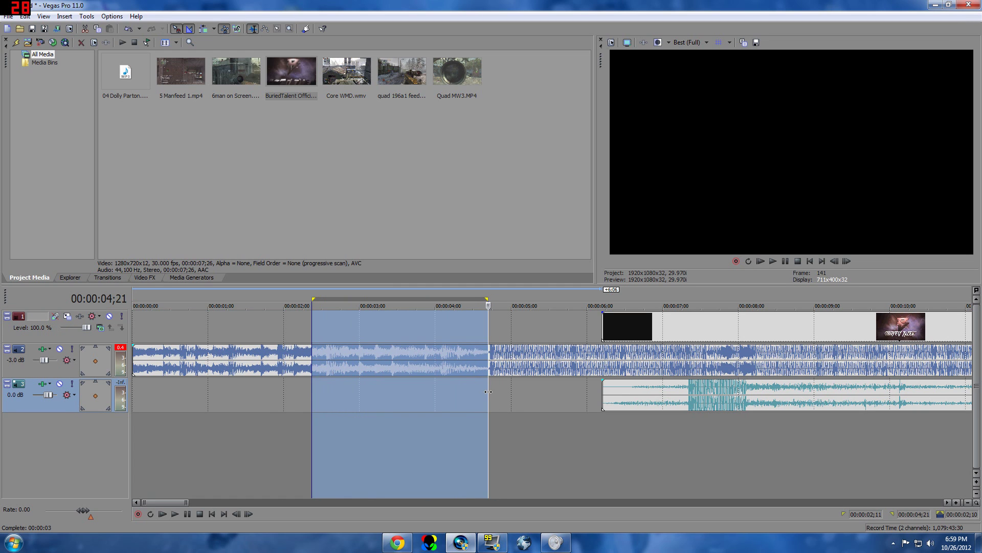
# - Highlight the song's denser section from 4;21 to 6;12 to examine the waveform after the drop
pyautogui.click(375, 384)
pyautogui.click(402, 394)
pyautogui.moveTo(458, 395); pyautogui.dragTo(617, 403)
pyautogui.click(516, 395)
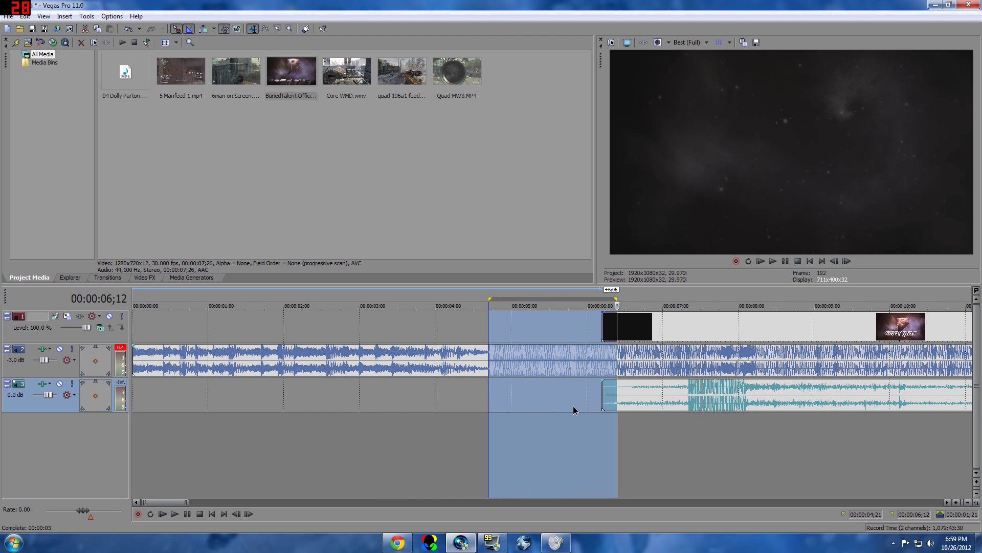
pyautogui.click(570, 406)
# - Move the intro clip back to the start of the timeline and play it briefly against the song
pyautogui.moveTo(643, 328); pyautogui.dragTo(263, 319)
pyautogui.click(773, 261)
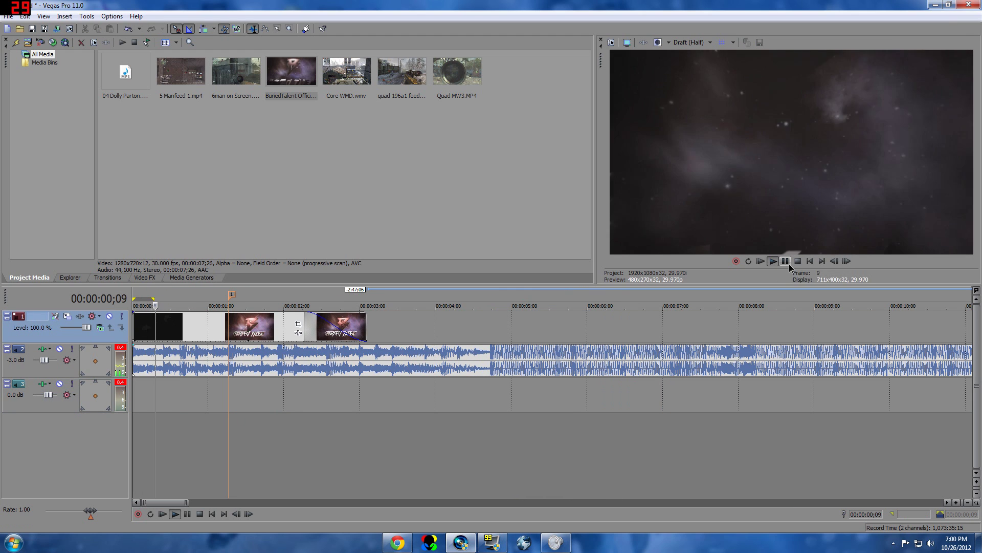
pyautogui.click(786, 262)
# - Trim off the beginning of the intro clip with a split and move the remaining part to the start of the timeline
pyautogui.click(227, 339)
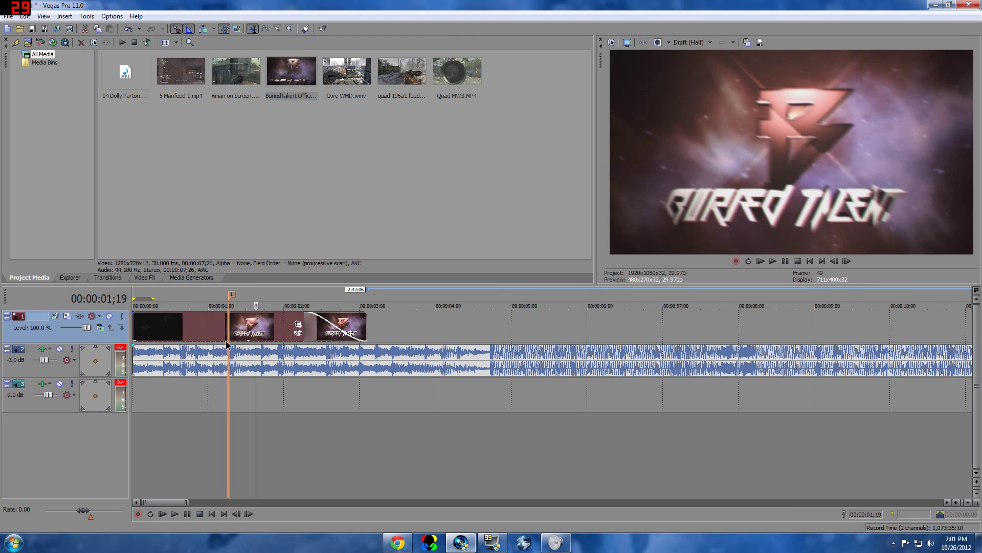
pyautogui.click(220, 339)
pyautogui.press('s')
pyautogui.click(176, 337)
pyautogui.press('Delete')
pyautogui.moveTo(226, 323); pyautogui.dragTo(132, 320)
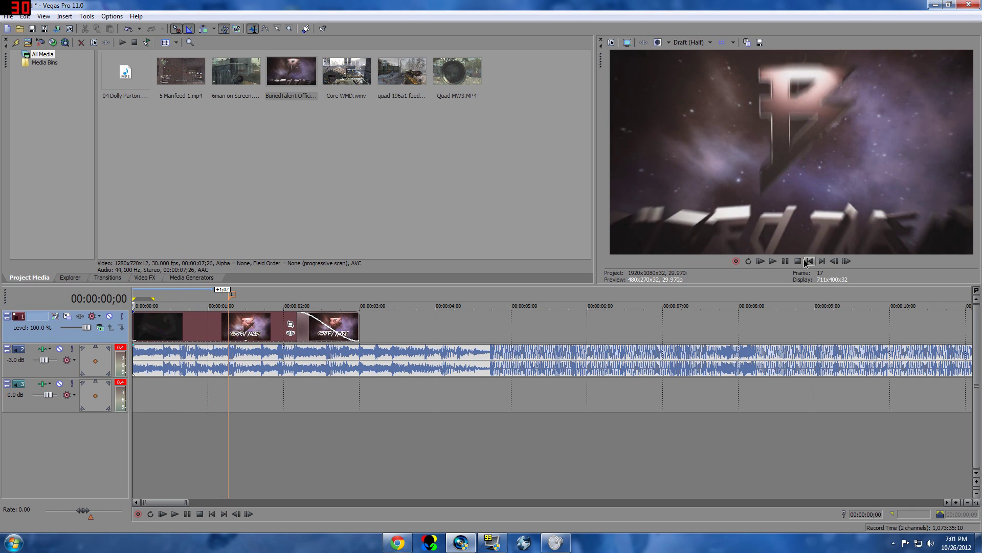
# - Play the timeline from the start to check the intro logo's timing against the first marker
pyautogui.click(773, 261)
pyautogui.click(786, 261)
pyautogui.click(810, 261)
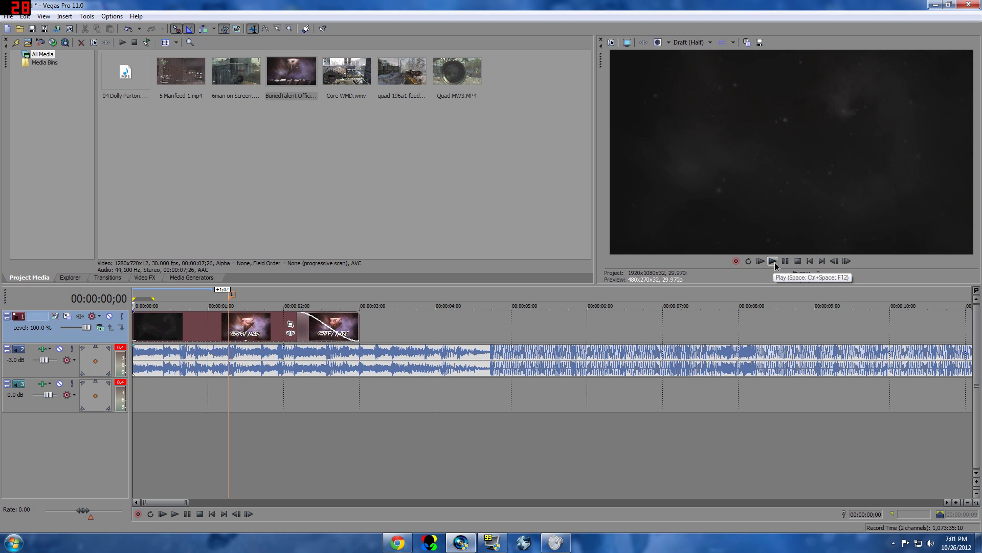
pyautogui.click(773, 262)
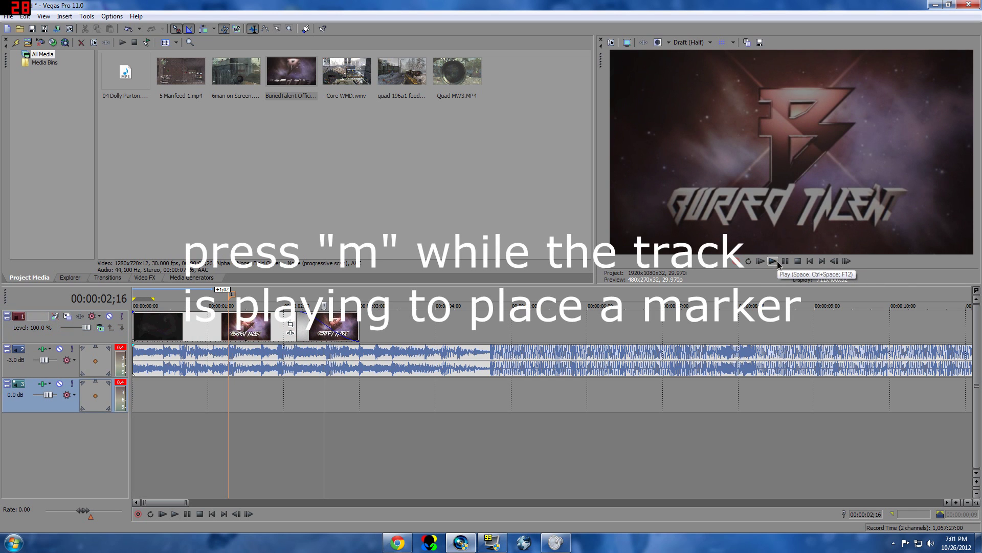
# - Place three markers on the song's beats during playback, beginning where the beat drops
pyautogui.click(773, 261)
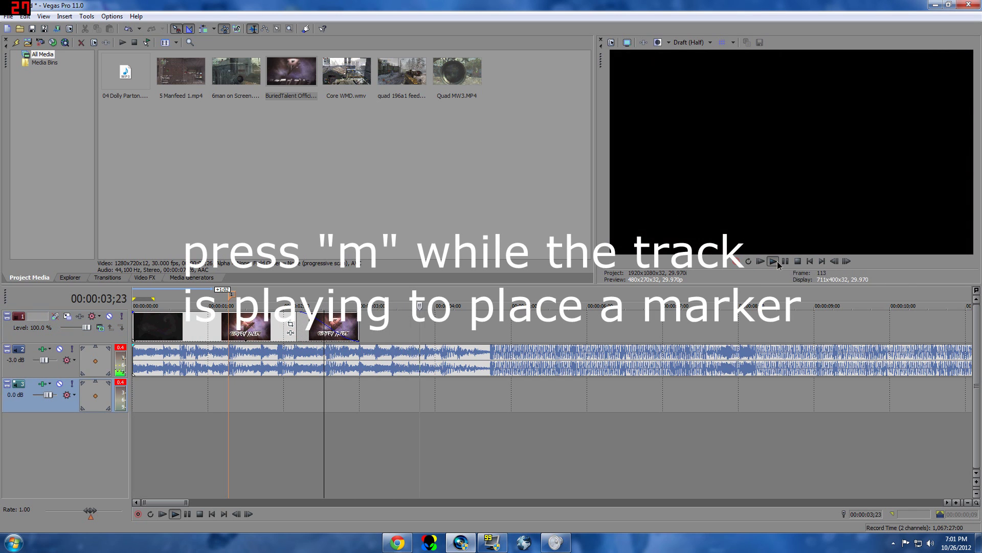
pyautogui.press('m')
pyautogui.press('m')
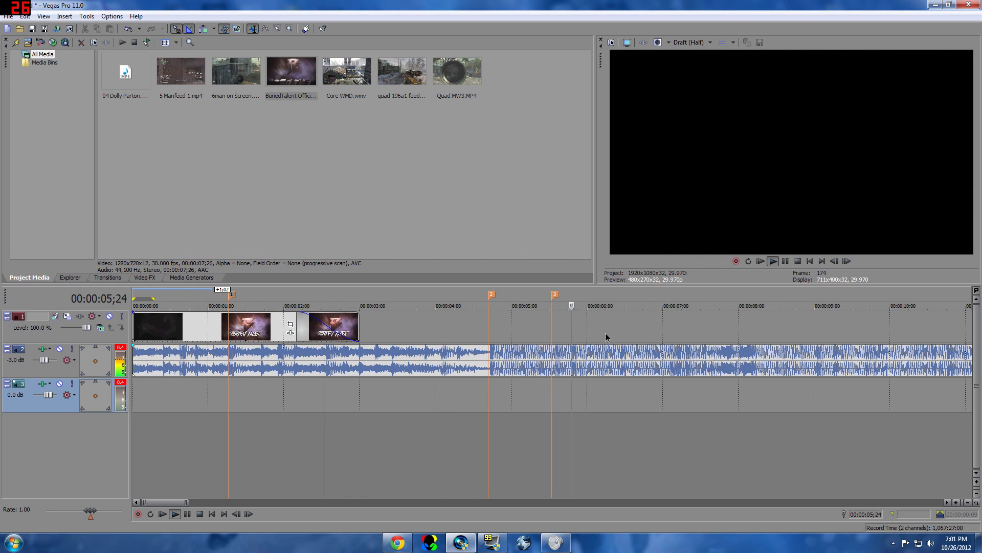
pyautogui.press('m')
# - Stop playback, undo the last two markers, and place the cursor at 4.08, just before the second marker
pyautogui.click(466, 450)
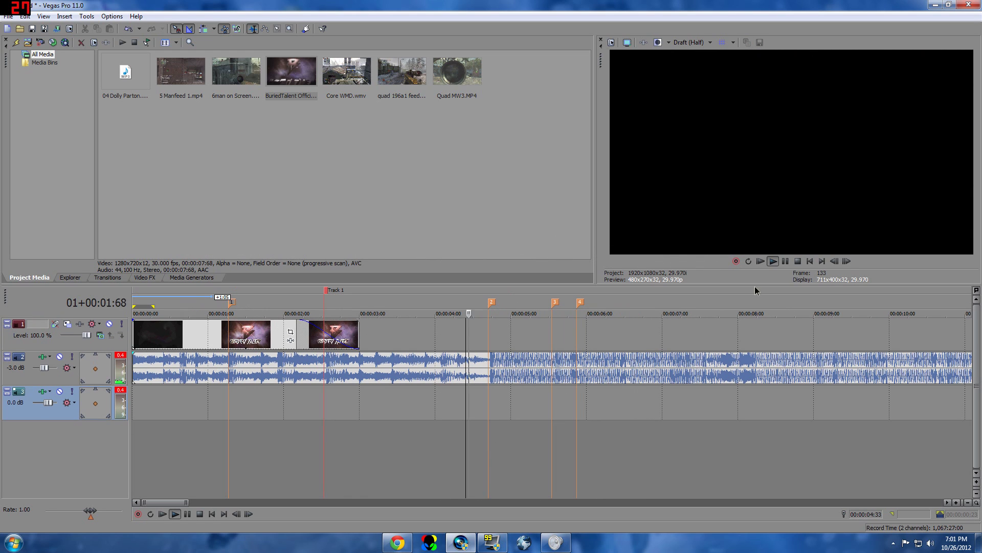
pyautogui.click(786, 262)
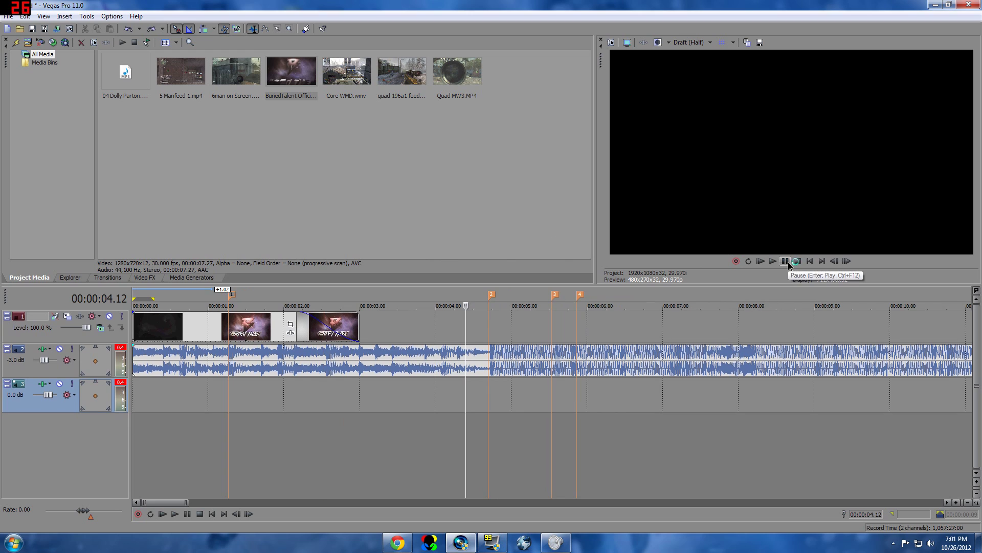
pyautogui.hotkey('ctrl', 'z')
pyautogui.click(455, 386)
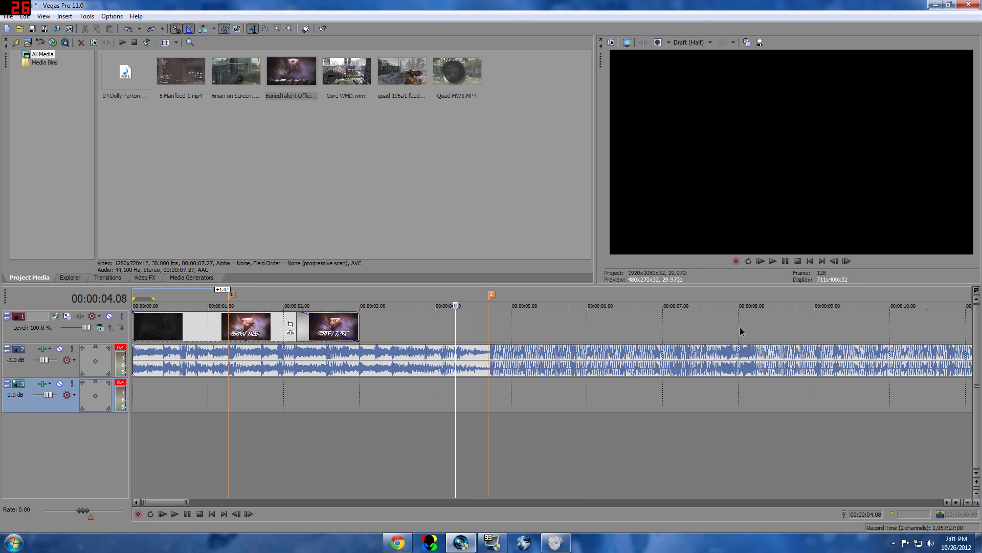
pyautogui.click(492, 542)
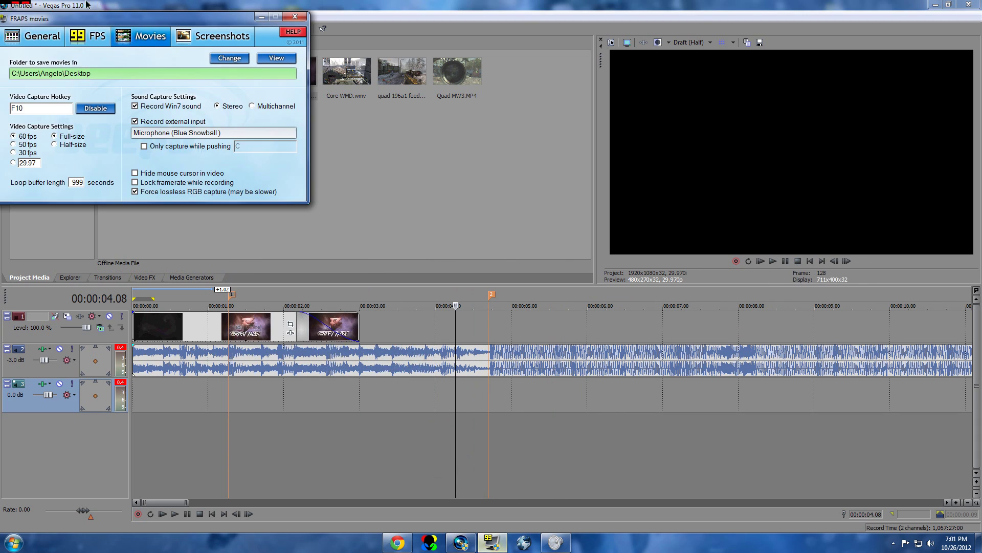
pyautogui.click(262, 17)
# - Play the song from just before the second marker and place markers on the successive beats up to about 18 s
pyautogui.click(771, 261)
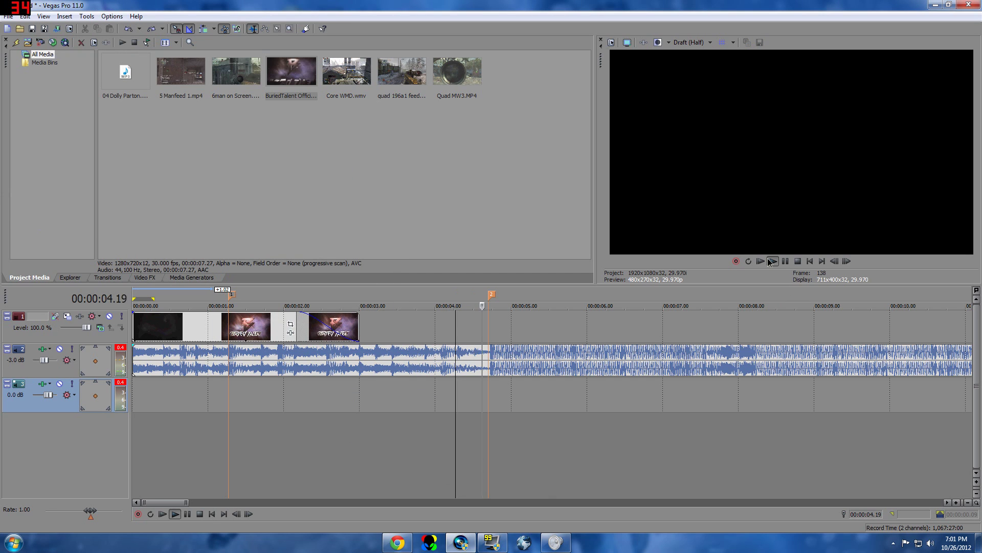
pyautogui.press('m')
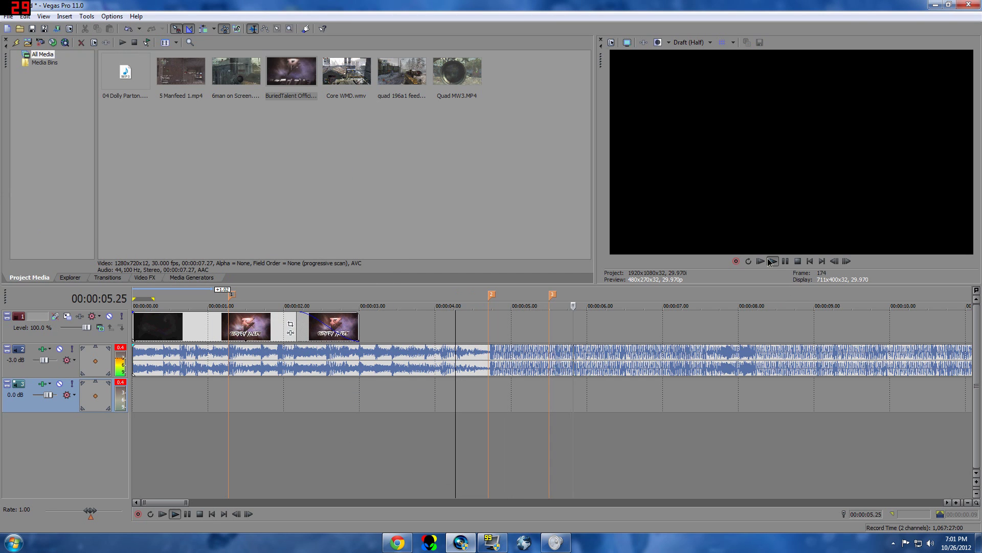
pyautogui.click(770, 260)
pyautogui.press('m')
pyautogui.press('m')
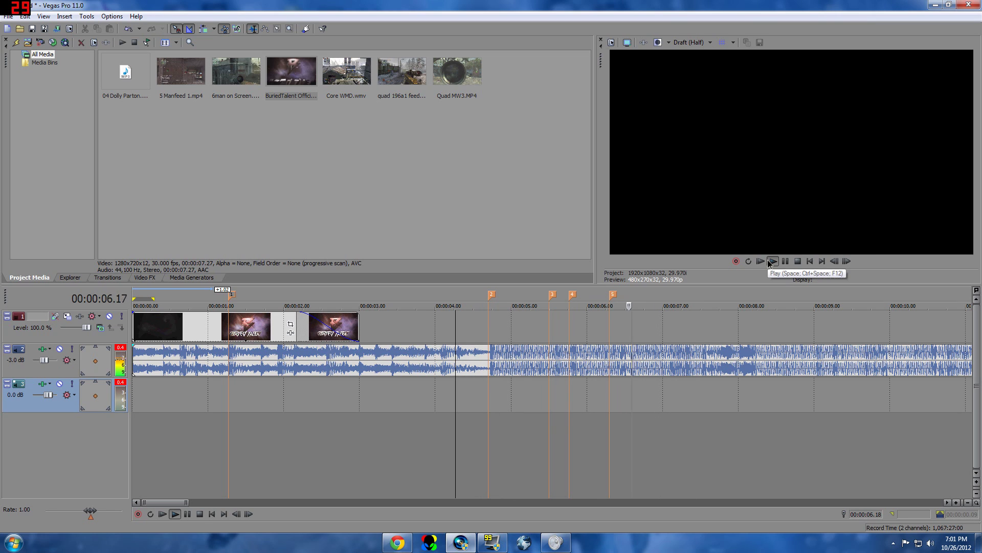
pyautogui.press('m')
pyautogui.press('m')
pyautogui.press('m')
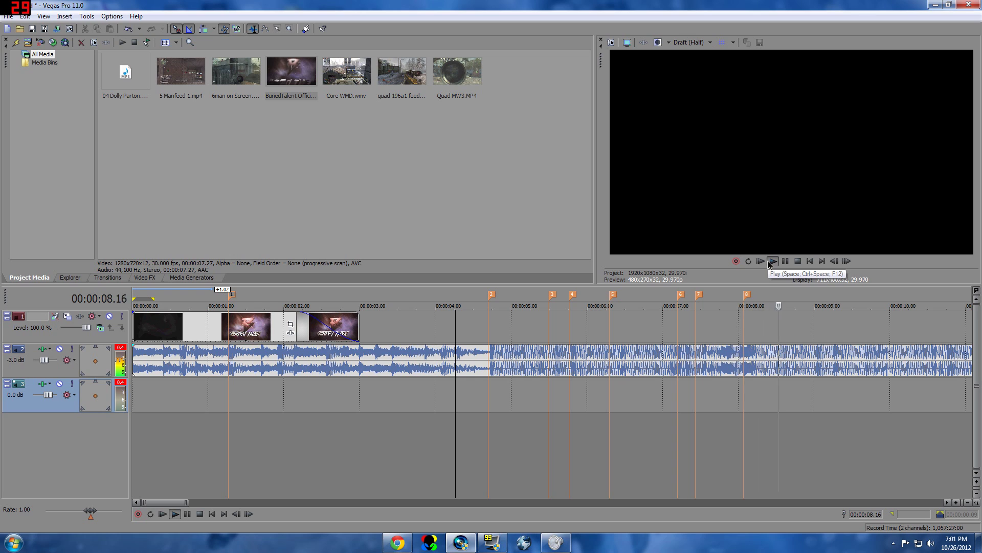
pyautogui.press('m')
pyautogui.press('m')
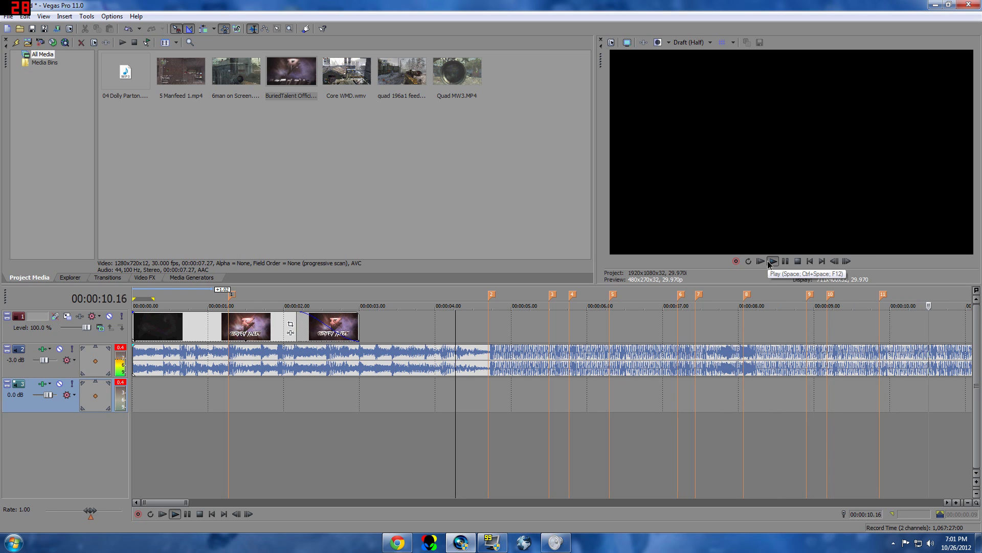
pyautogui.press('m')
pyautogui.press('m')
pyautogui.press('m')
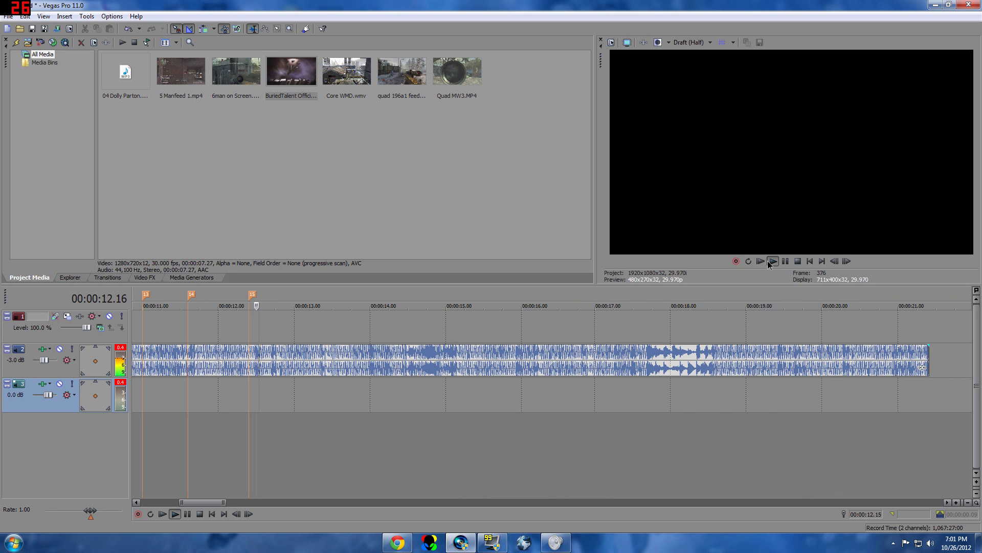
pyautogui.press('m')
pyautogui.press('m')
pyautogui.press('m')
pyautogui.press('m')
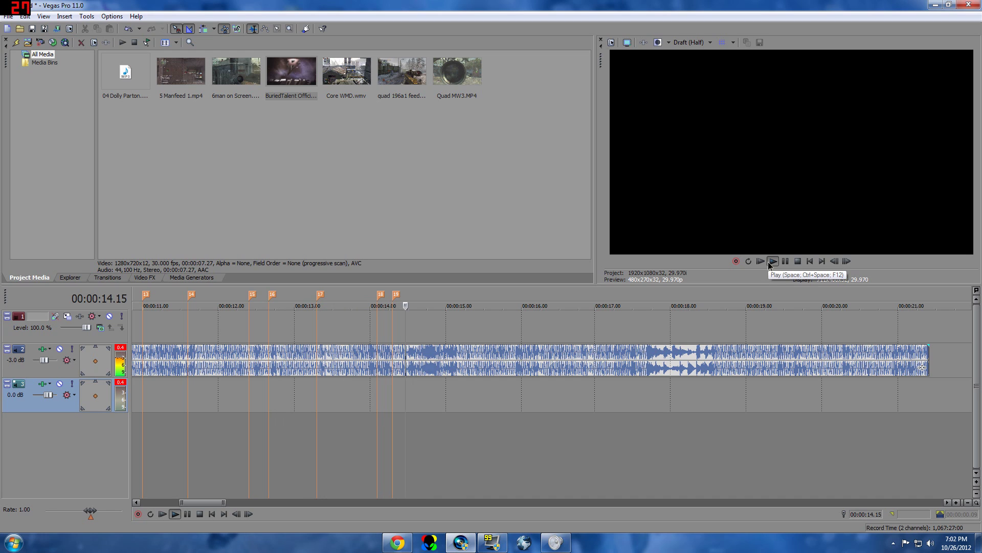
pyautogui.press('m')
pyautogui.press('m')
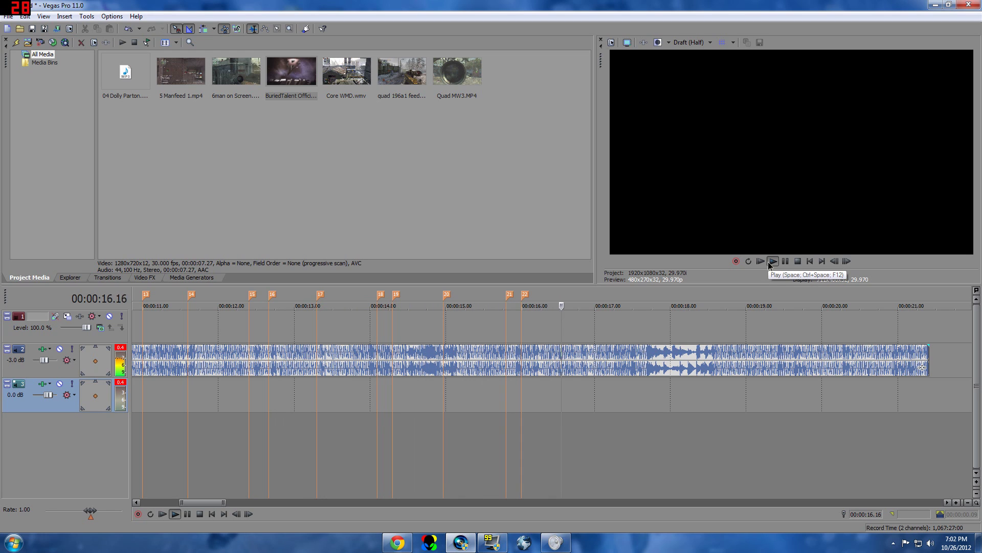
pyautogui.press('m')
pyautogui.press('m')
pyautogui.press('m')
pyautogui.press('m')
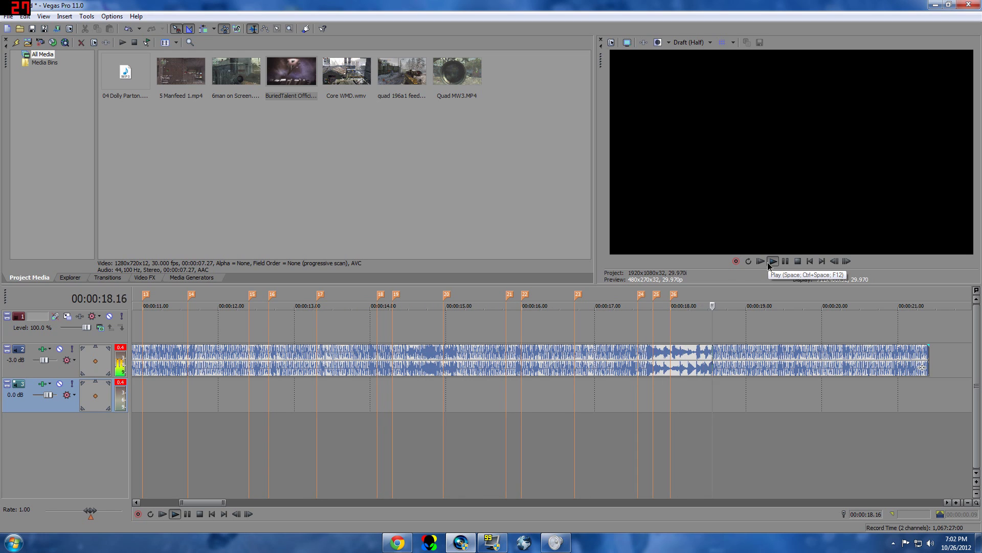
# - Replay the song from each of the last three markers and undo the placement of all three
pyautogui.click(640, 295)
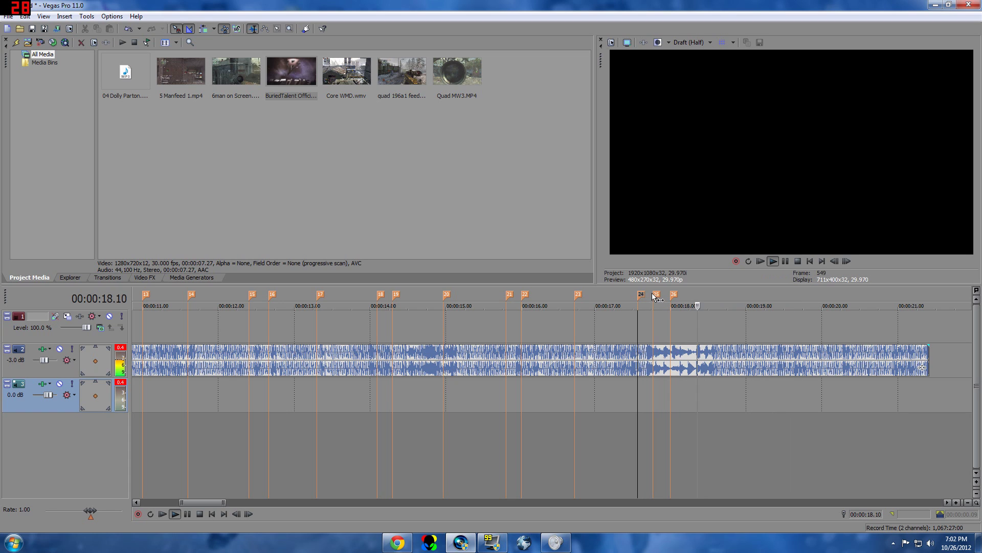
pyautogui.click(658, 295)
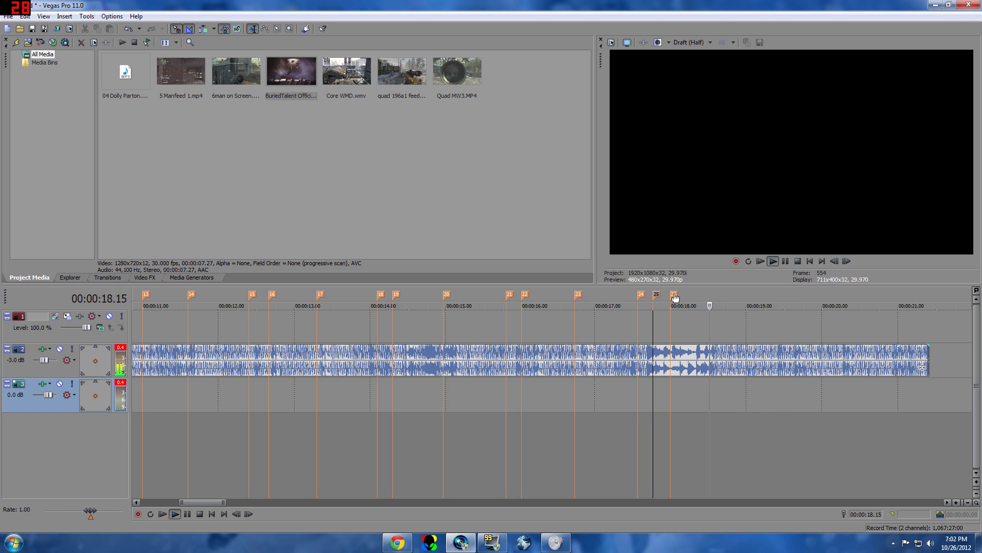
pyautogui.click(674, 295)
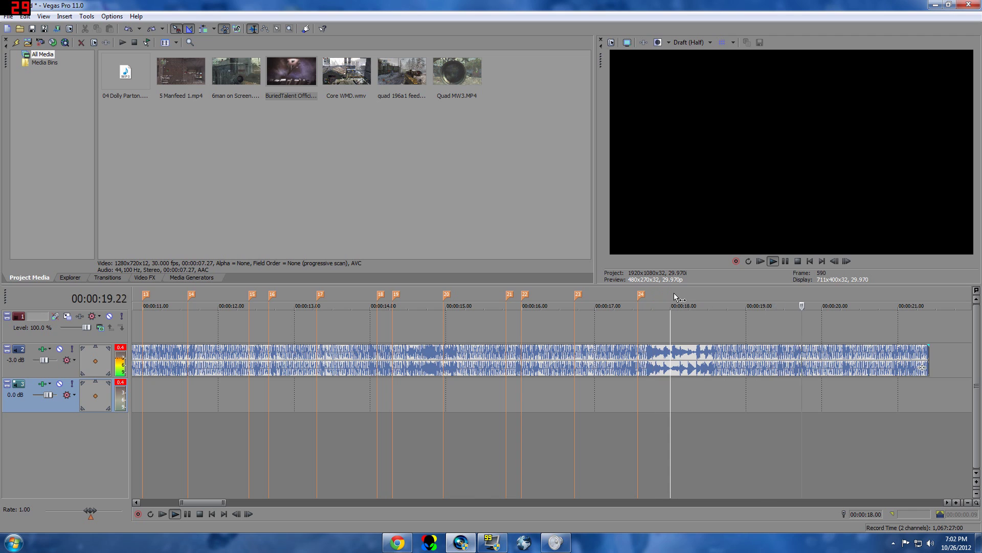
pyautogui.scroll(-3, 373, 361)
# - Replay the song from just before the second marker to check the remaining markers against the beats
pyautogui.click(186, 428)
pyautogui.click(159, 429)
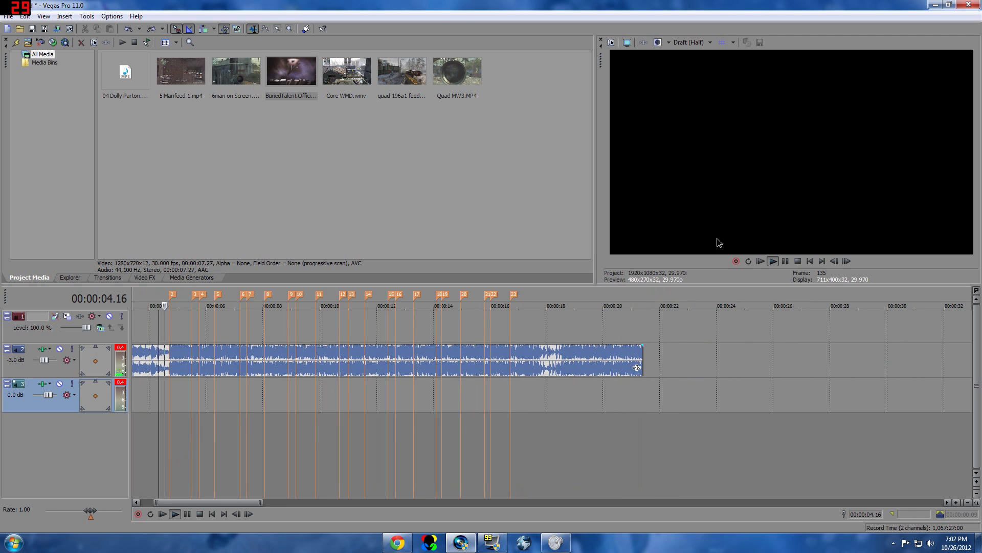
pyautogui.scroll(2, 561, 348)
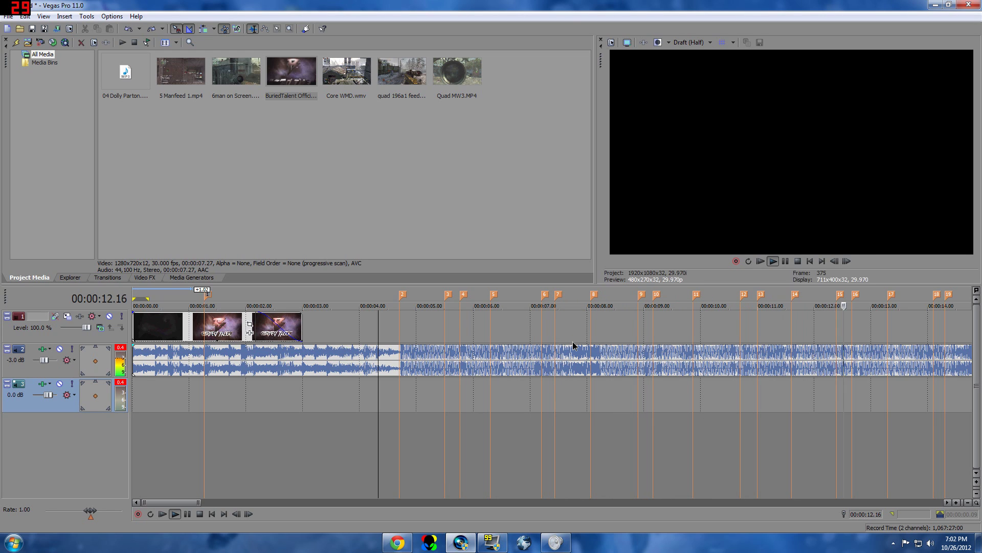
pyautogui.scroll(-3, 573, 345)
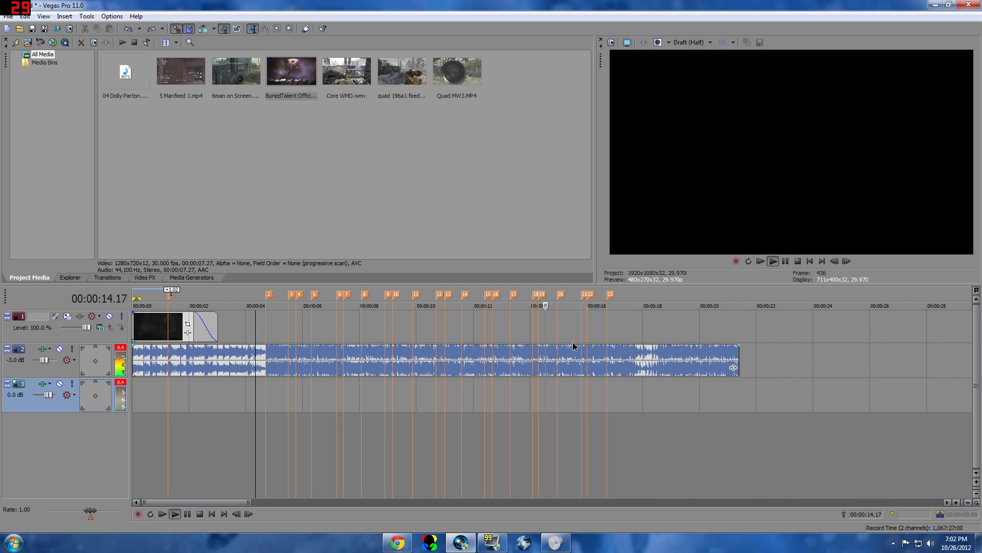
# - Replay the song around the 12 to 14 s stretch and add a marker on the missed beat just before 14 s
pyautogui.click(521, 444)
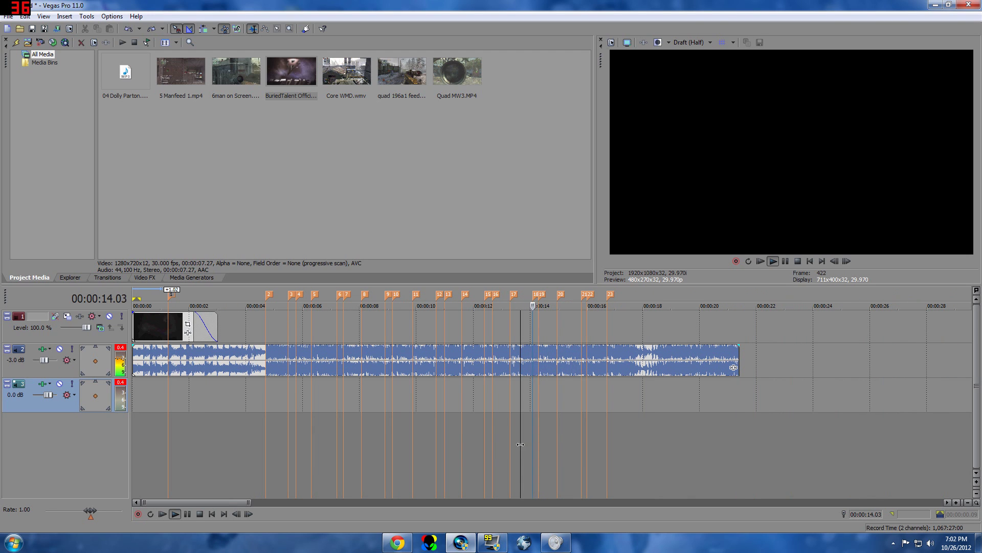
pyautogui.click(499, 432)
pyautogui.press('Return')
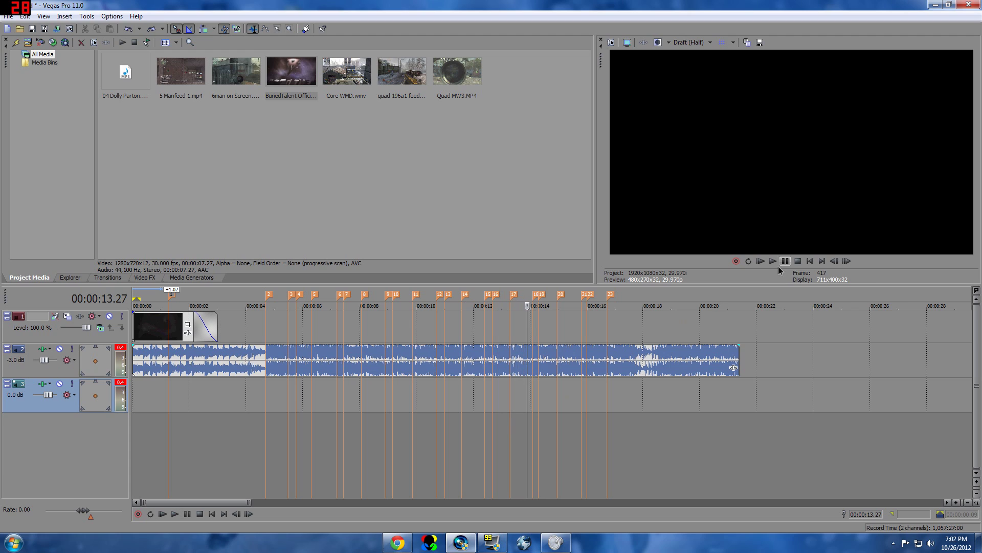
pyautogui.click(484, 404)
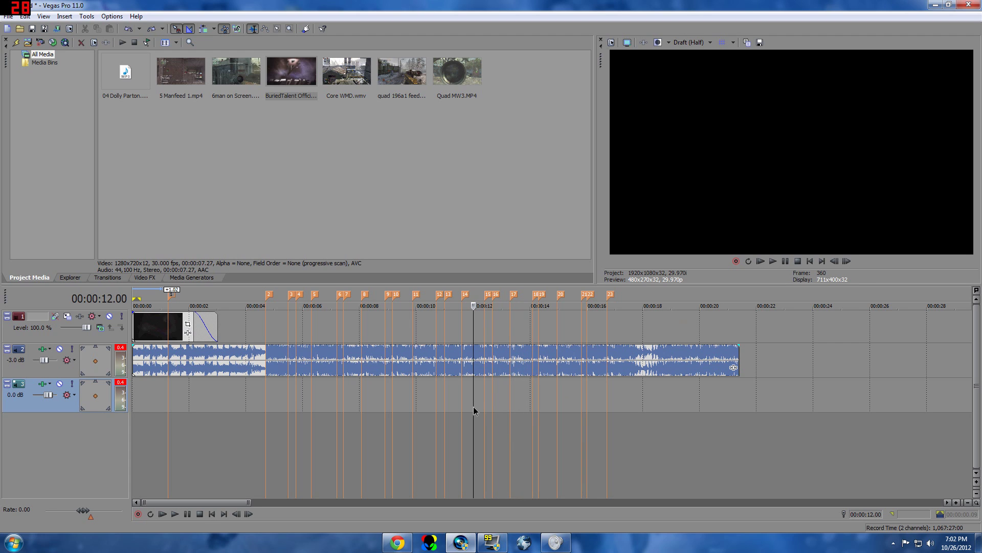
pyautogui.click(783, 262)
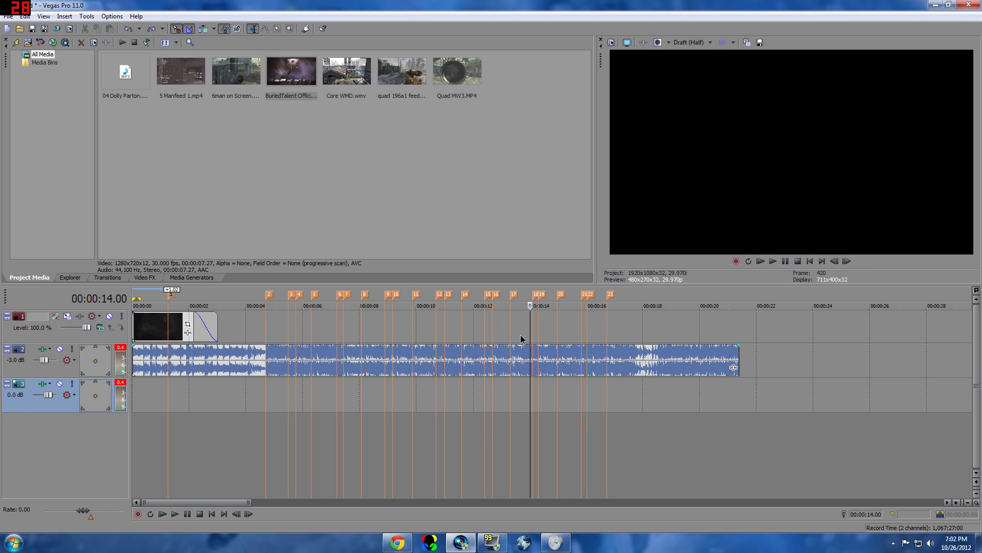
pyautogui.click(773, 262)
pyautogui.press('m')
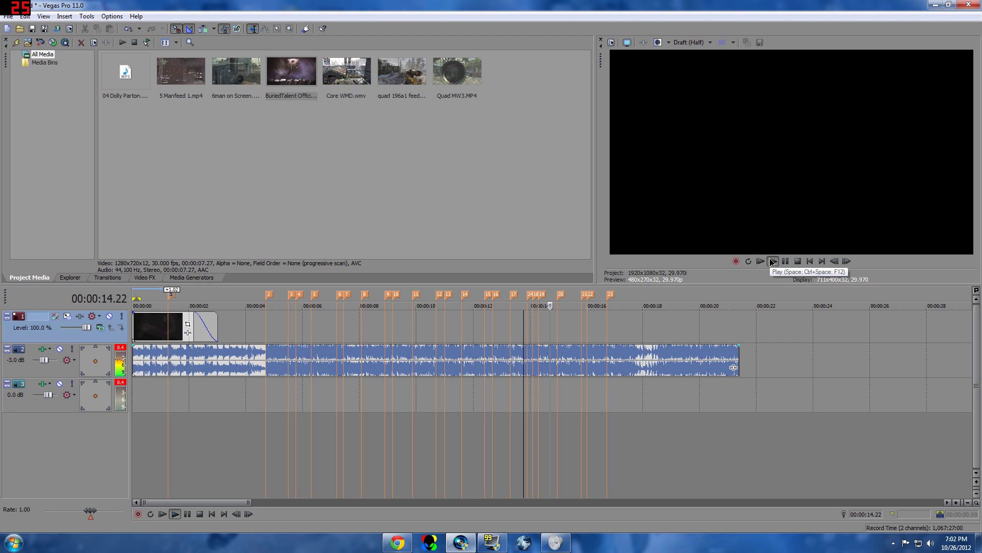
# - Play the song from 13.18 and add the missing markers on the beats near 15 s and 17.5 s
pyautogui.click(540, 408)
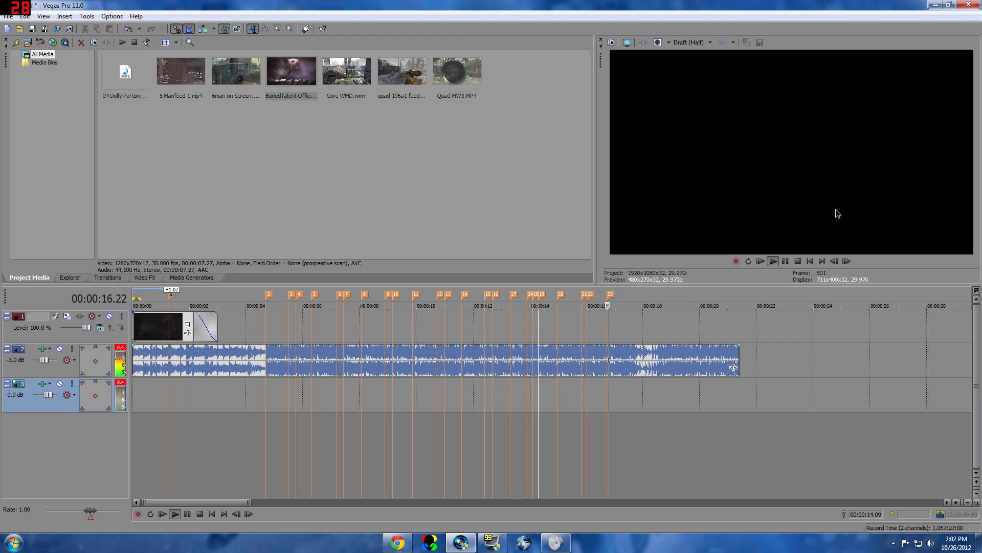
pyautogui.click(765, 262)
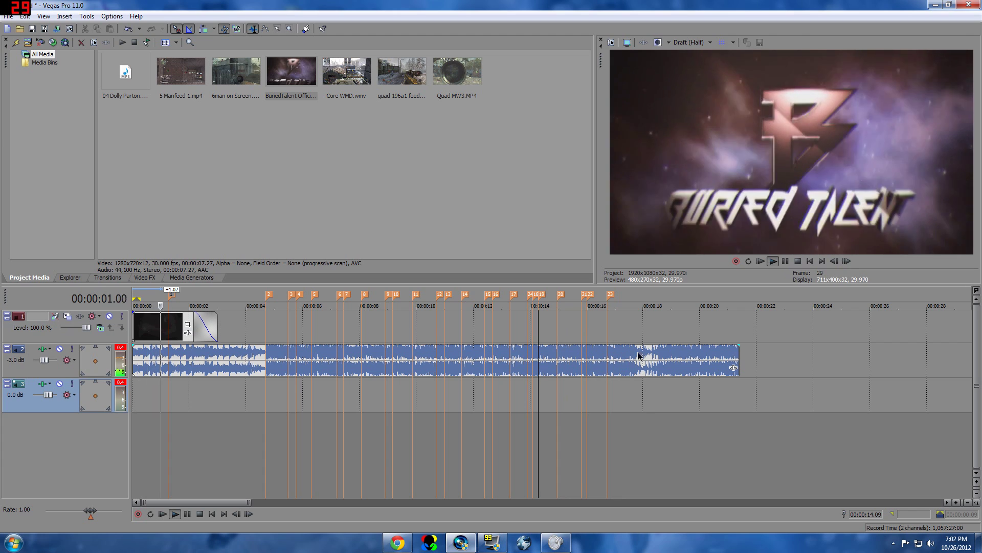
pyautogui.click(547, 407)
pyautogui.click(530, 410)
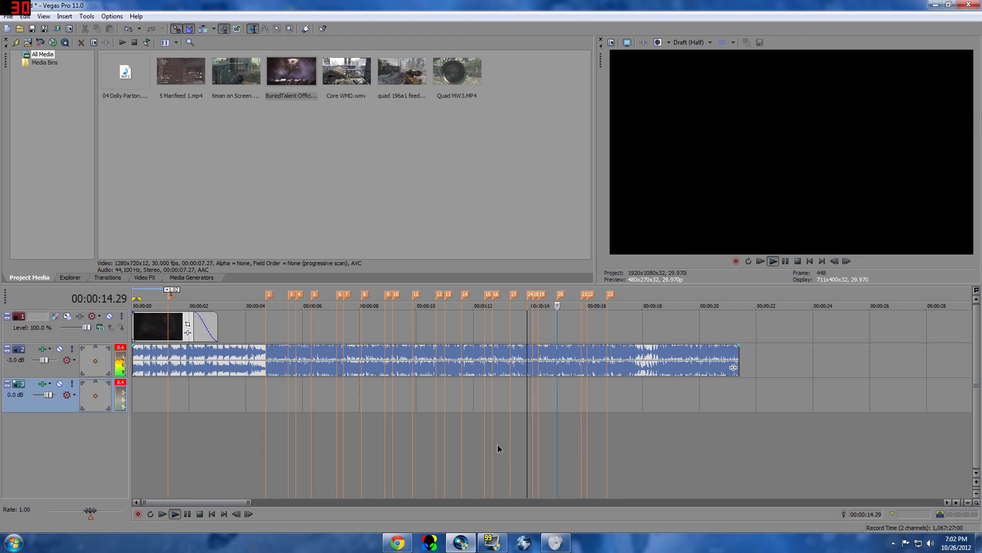
pyautogui.moveTo(503, 435); pyautogui.dragTo(504, 435)
pyautogui.click(518, 424)
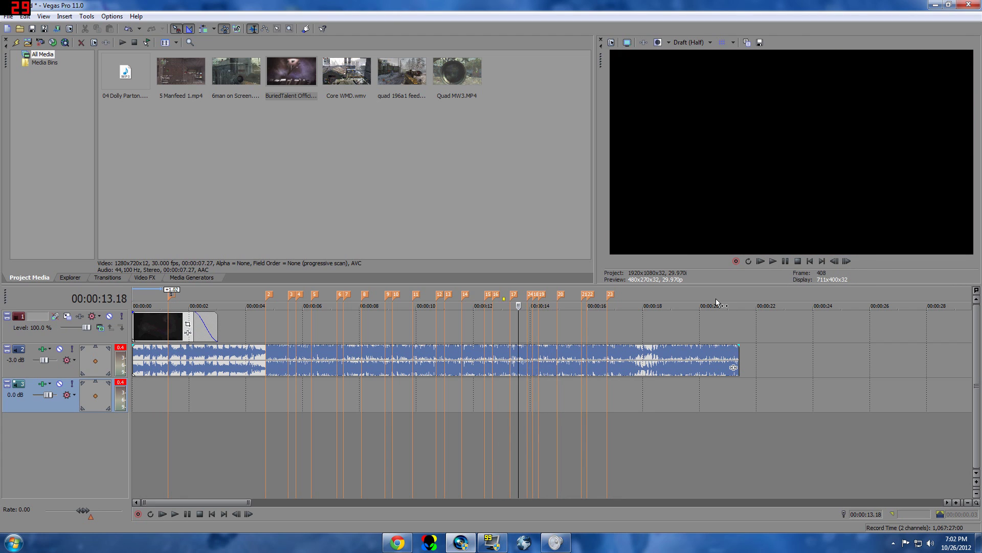
pyautogui.click(773, 260)
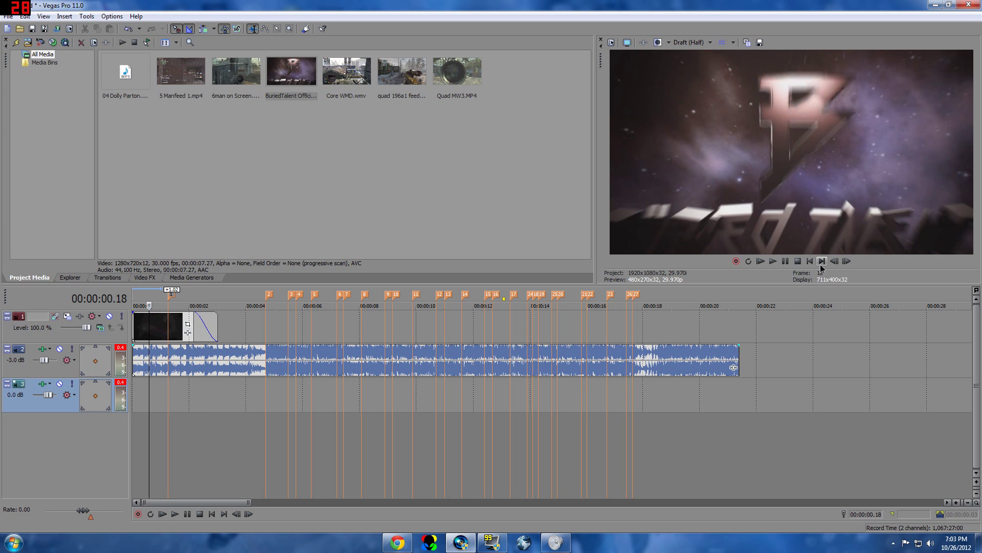
# - Play the timeline from 2.09 to check the gap between the intro clip and the second marker
pyautogui.click(224, 397)
pyautogui.click(266, 401)
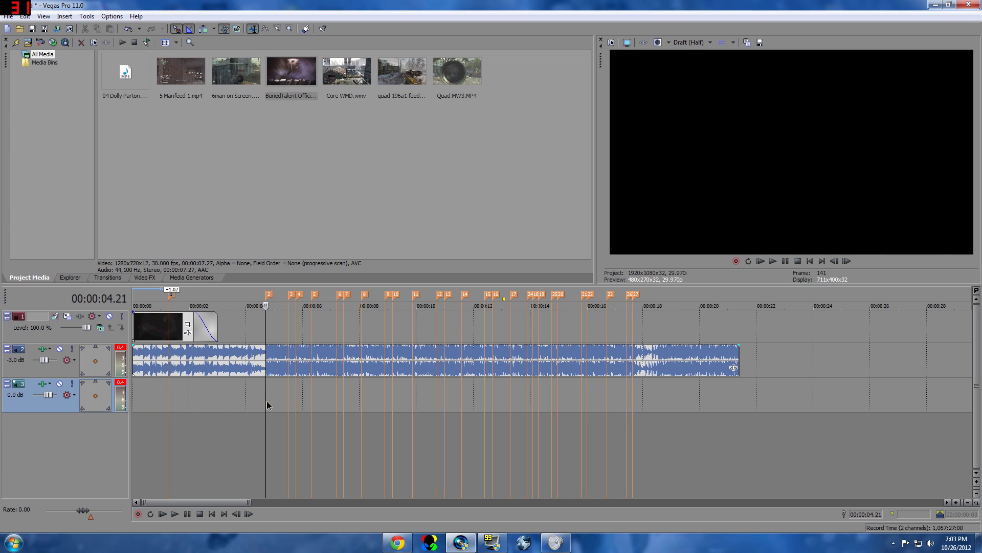
pyautogui.moveTo(311, 404); pyautogui.dragTo(663, 421)
pyautogui.click(198, 425)
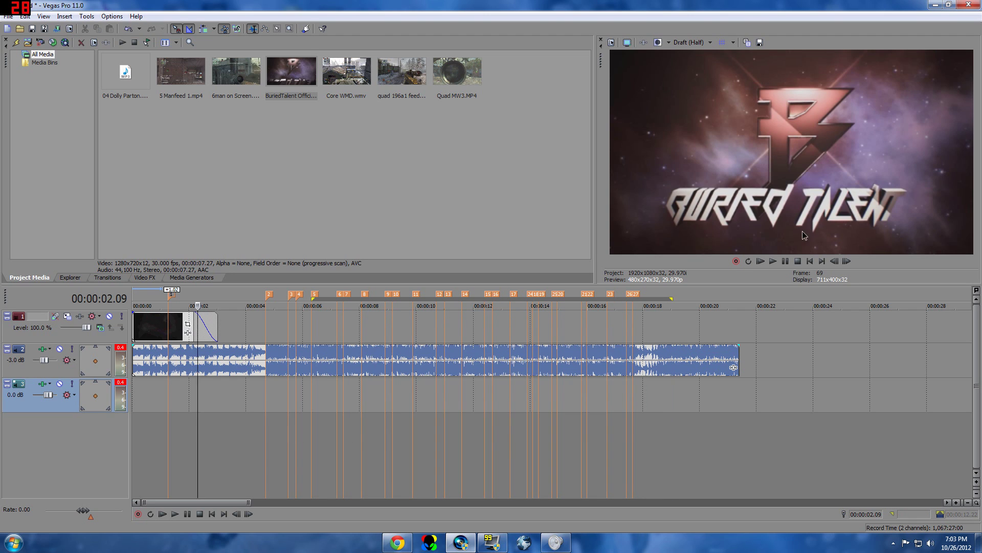
pyautogui.click(772, 261)
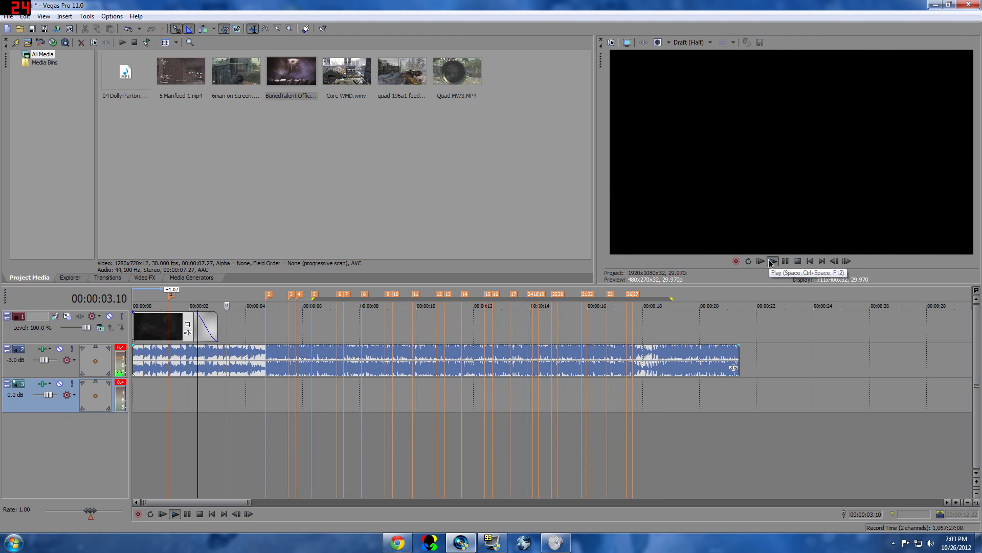
pyautogui.click(784, 262)
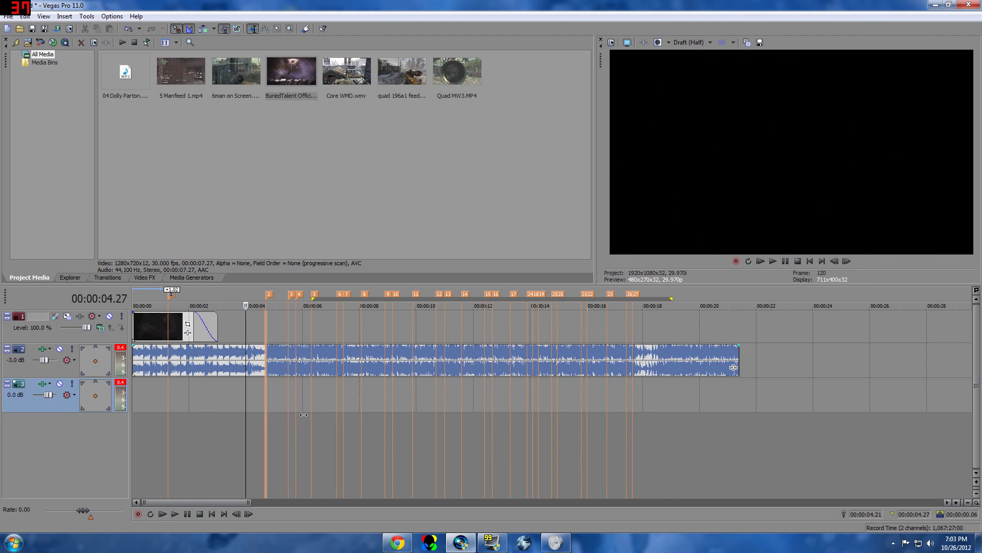
# - Select the time range from the second marker to near the song's end and place the cursor at 4.27
pyautogui.moveTo(304, 415); pyautogui.dragTo(722, 409)
pyautogui.click(251, 407)
pyautogui.click(279, 405)
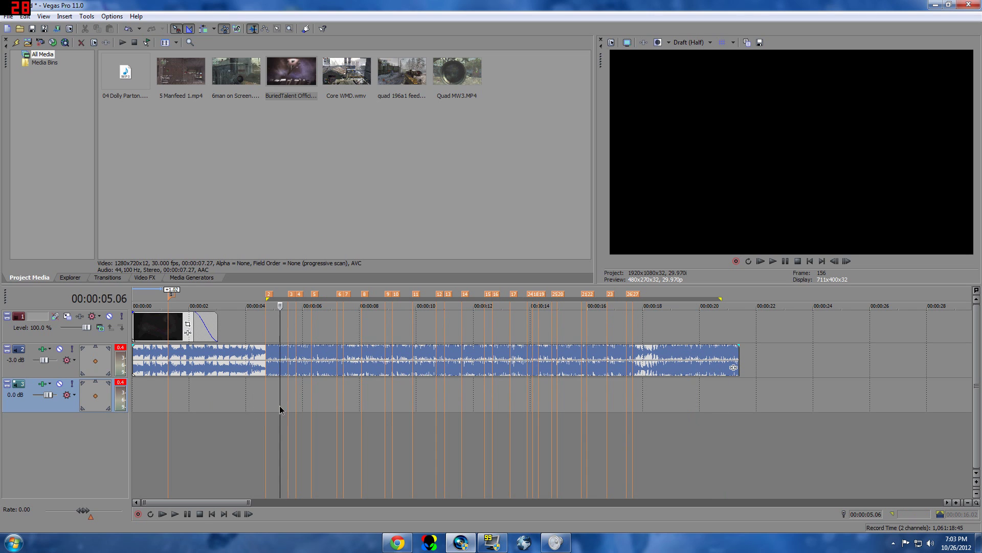
pyautogui.click(276, 407)
pyautogui.click(271, 409)
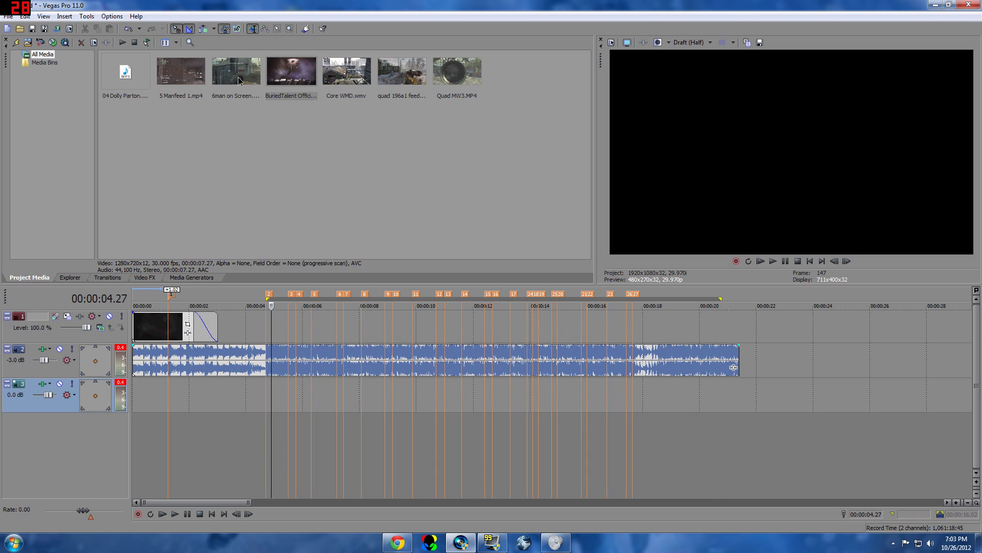
# - Add the Core WMD.wmv clip to the timeline just past the song's end and play it from its start
pyautogui.click(185, 85)
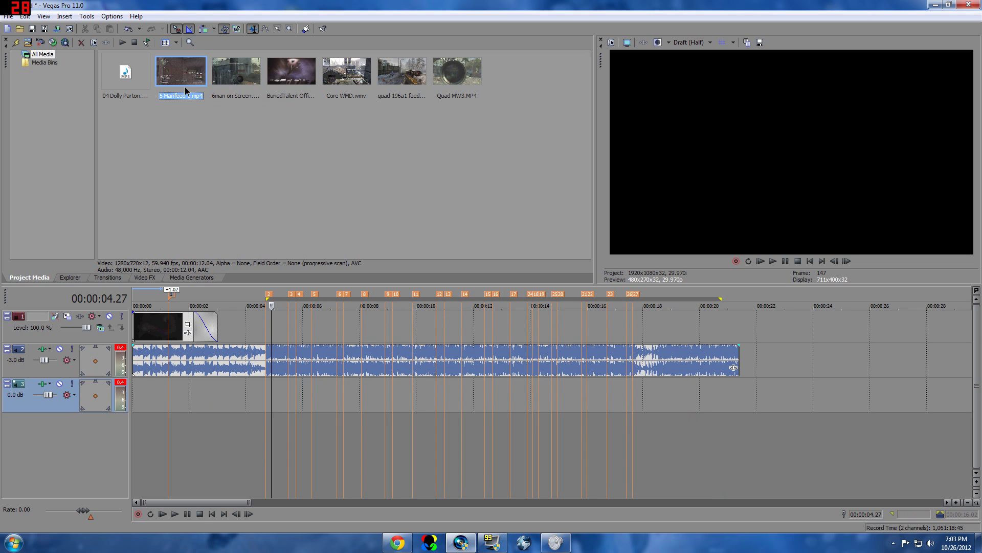
pyautogui.click(352, 73)
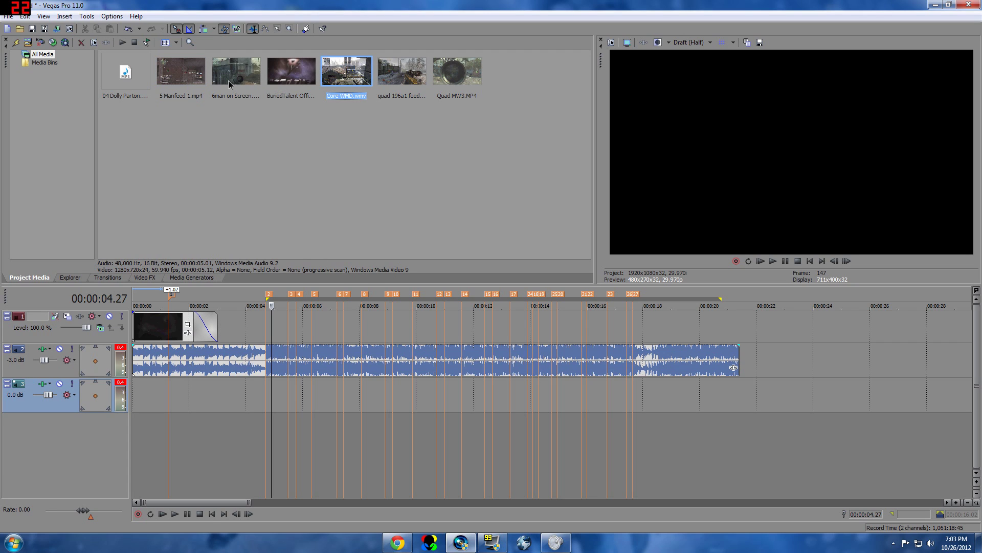
pyautogui.moveTo(807, 347); pyautogui.dragTo(747, 346)
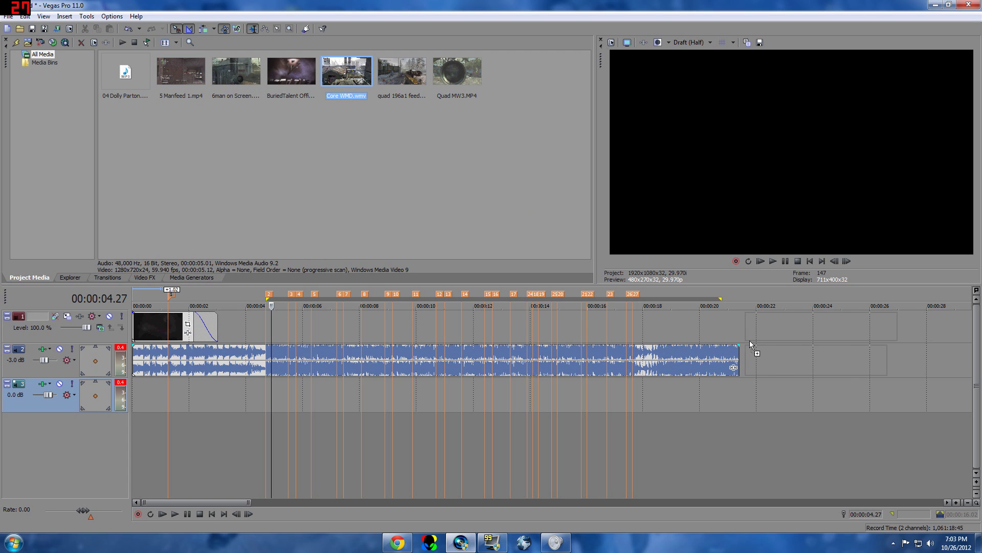
pyautogui.moveTo(899, 387); pyautogui.dragTo(746, 401)
pyautogui.click(746, 402)
pyautogui.press('space')
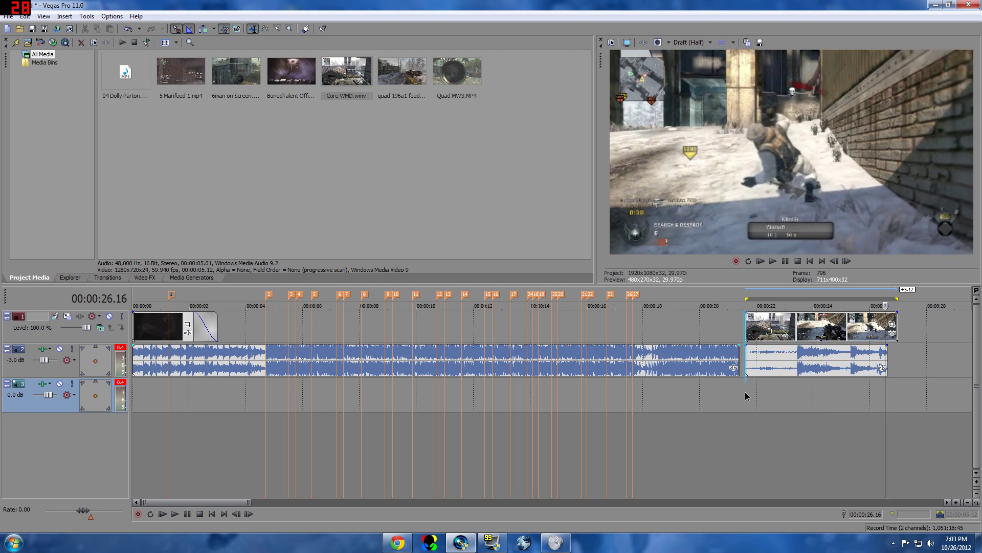
# - Play the Core WMD.wmv clip placed past the song's end from its start to review the gameplay
pyautogui.press('space')
pyautogui.click(774, 262)
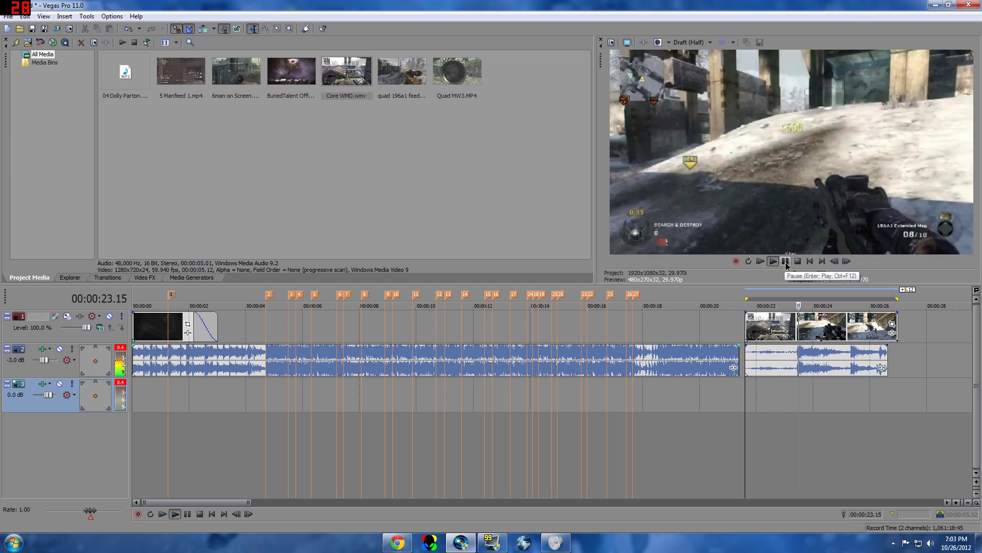
pyautogui.click(784, 261)
pyautogui.click(781, 335)
pyautogui.rightClick(780, 336)
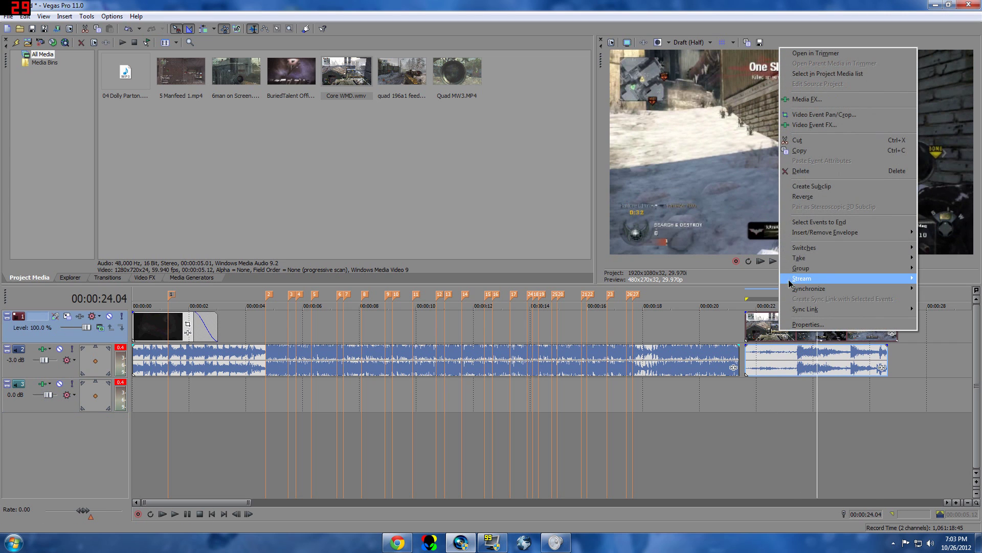
pyautogui.moveTo(804, 248)
pyautogui.click(760, 322)
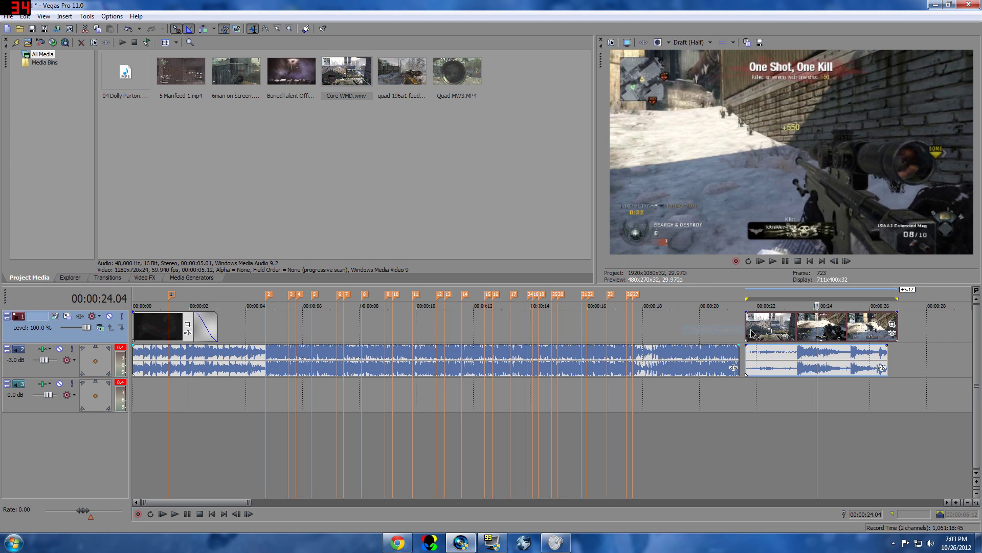
# - Set the project's frame rate to 59.940 (Double NTSC)
pyautogui.click(9, 16)
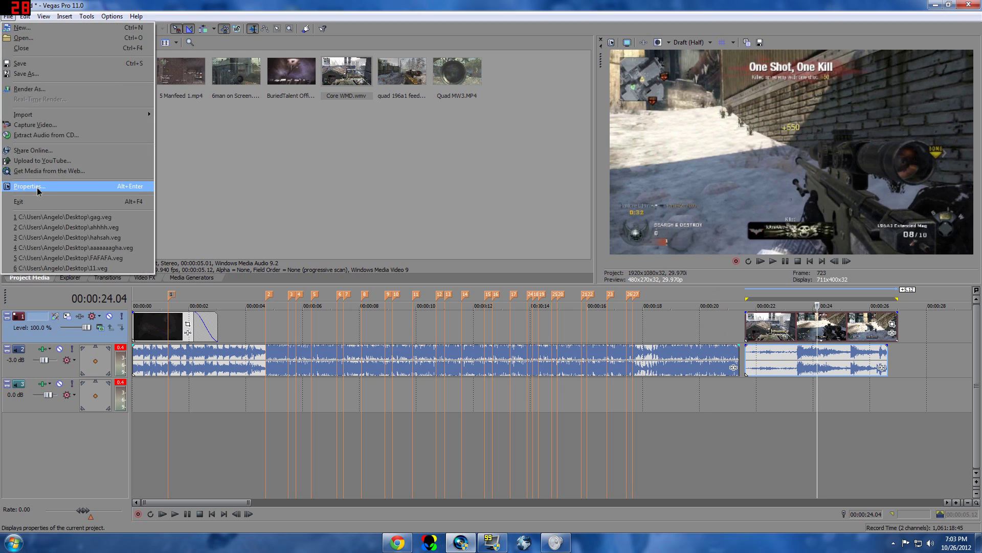
pyautogui.click(60, 187)
pyautogui.click(487, 169)
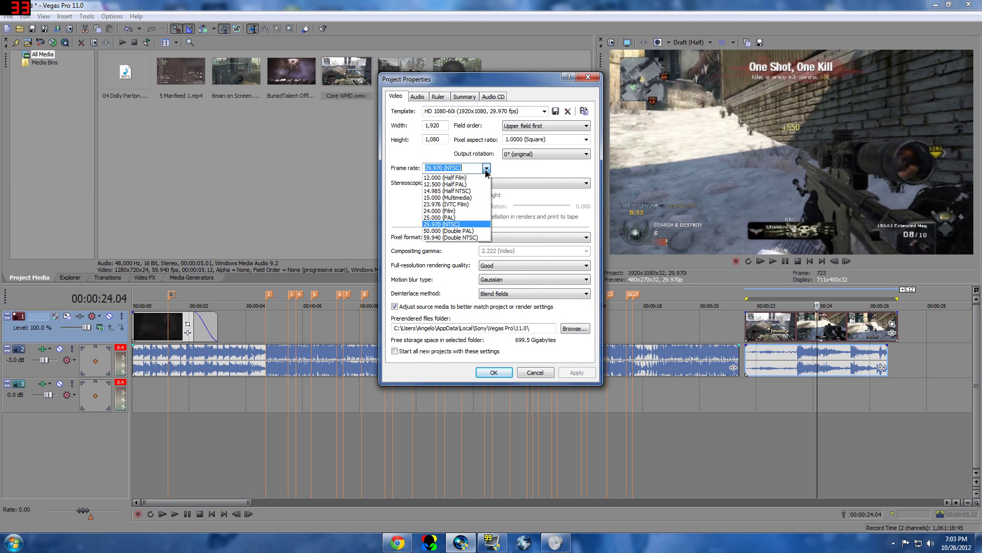
pyautogui.click(450, 231)
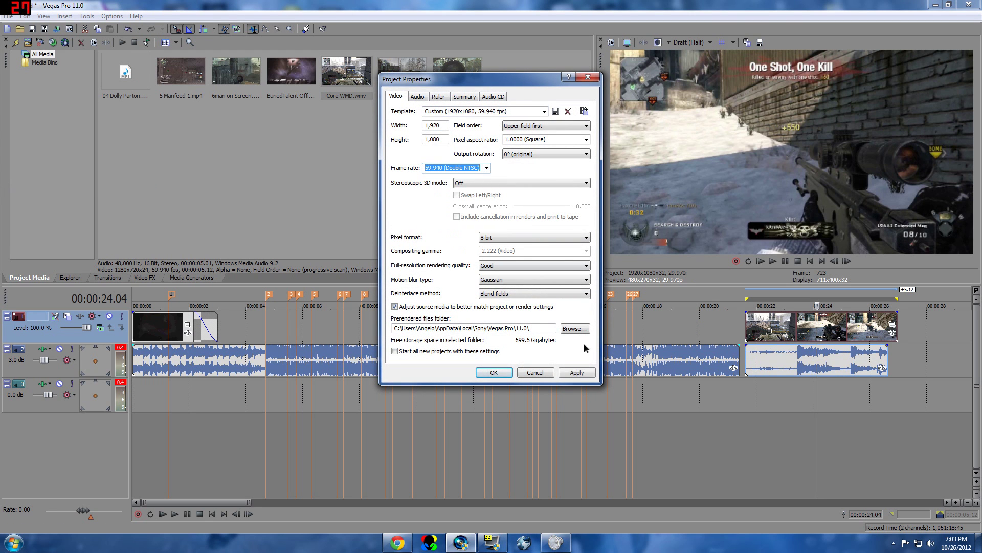
pyautogui.click(493, 372)
# - Replay the Core WMD.wmv clip from its start to check its playback at the project's frame rate
pyautogui.click(766, 324)
pyautogui.click(745, 322)
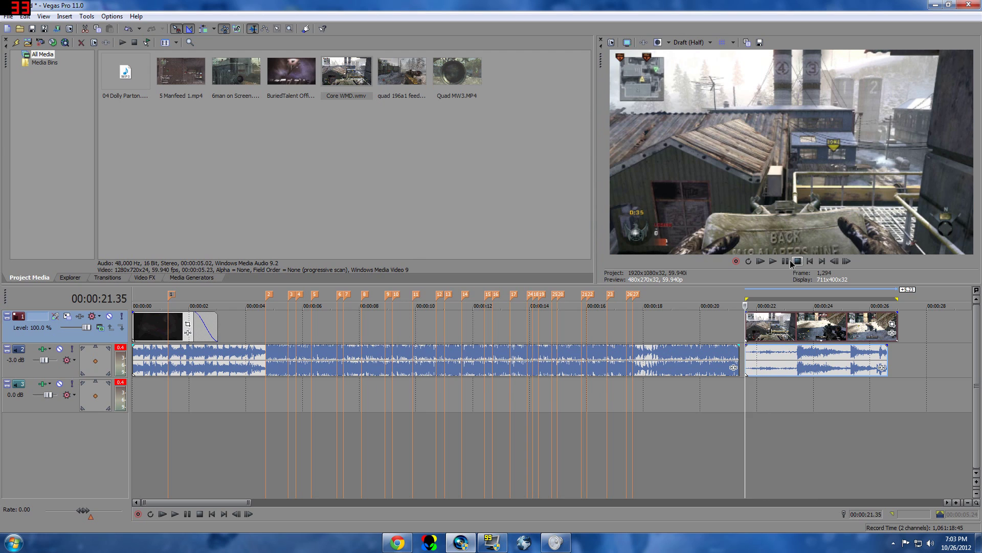
pyautogui.press('space')
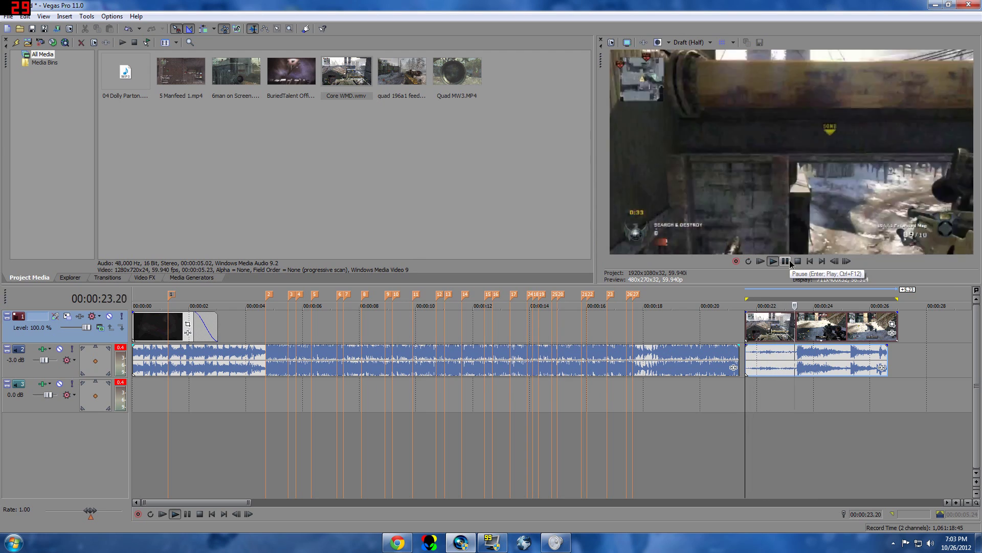
pyautogui.click(788, 262)
# - Move the Core WMD clip behind the intro at about 3.3 s, ungroup it and delete its audio
pyautogui.moveTo(757, 330); pyautogui.dragTo(253, 388)
pyautogui.click(248, 393)
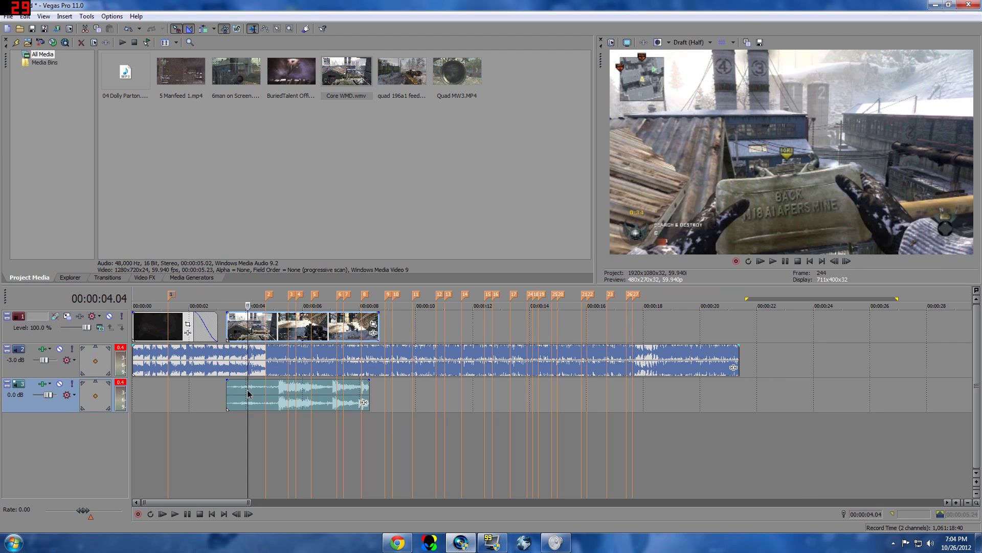
pyautogui.press('u')
pyautogui.press('Delete')
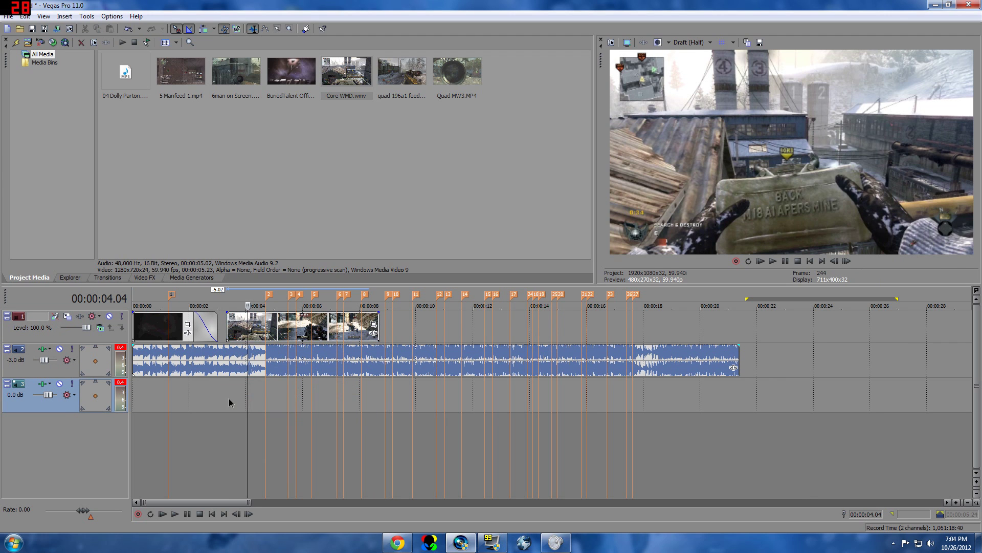
# - Play the gameplay clip from its start past the second marker to locate the first shot
pyautogui.click(229, 402)
pyautogui.click(773, 261)
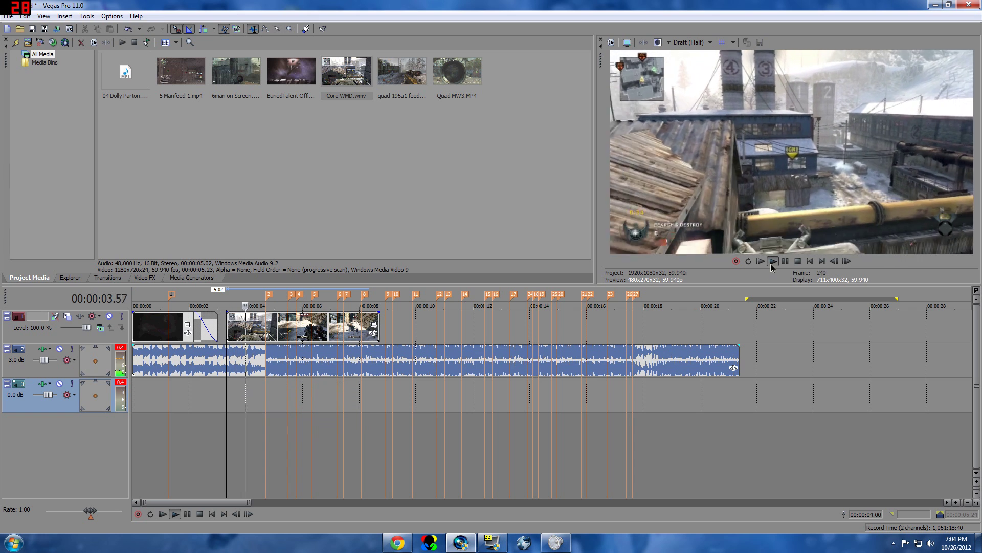
pyautogui.press('space')
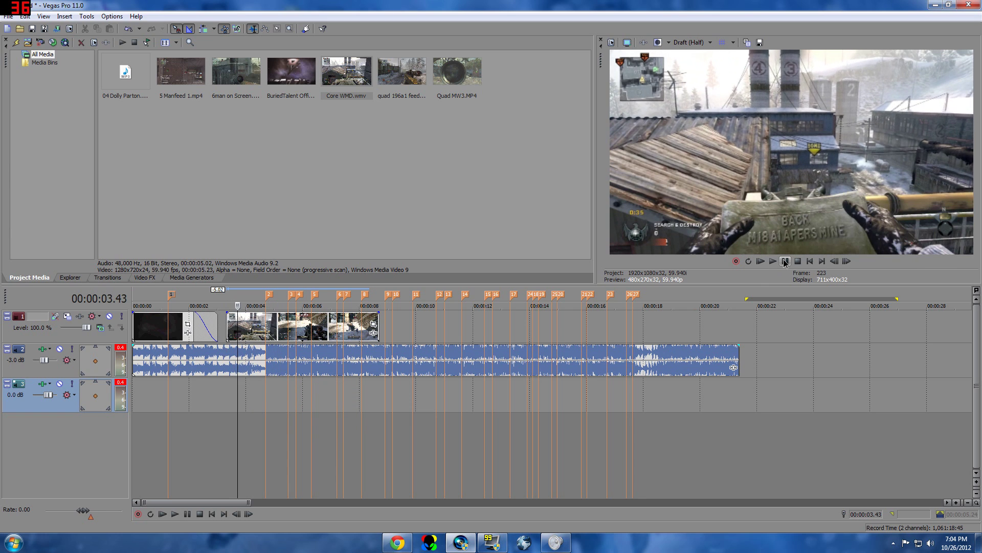
pyautogui.scroll(3, 434, 333)
pyautogui.press('space')
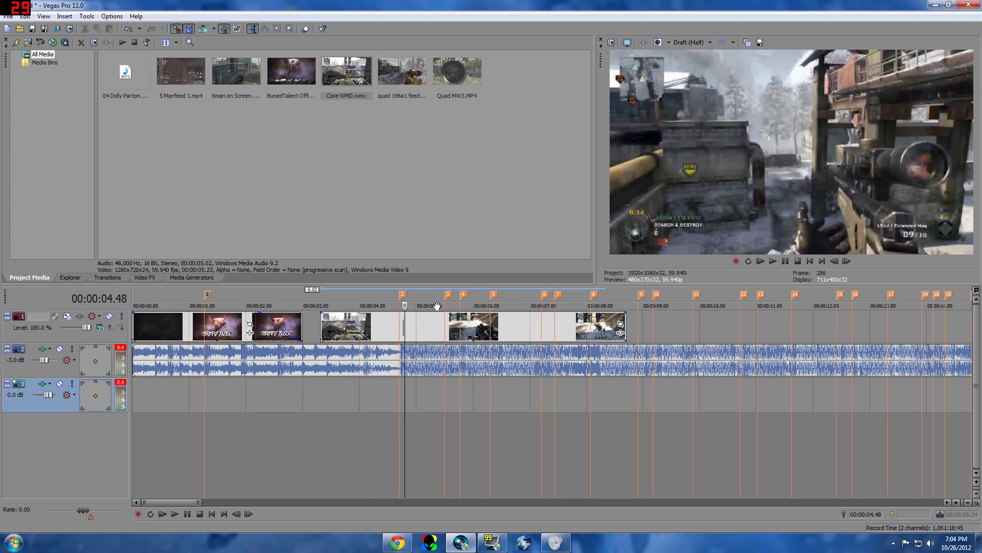
# - Split the gameplay clip at 5.07, just before the first shot, and delete the part before the cut
pyautogui.click(407, 327)
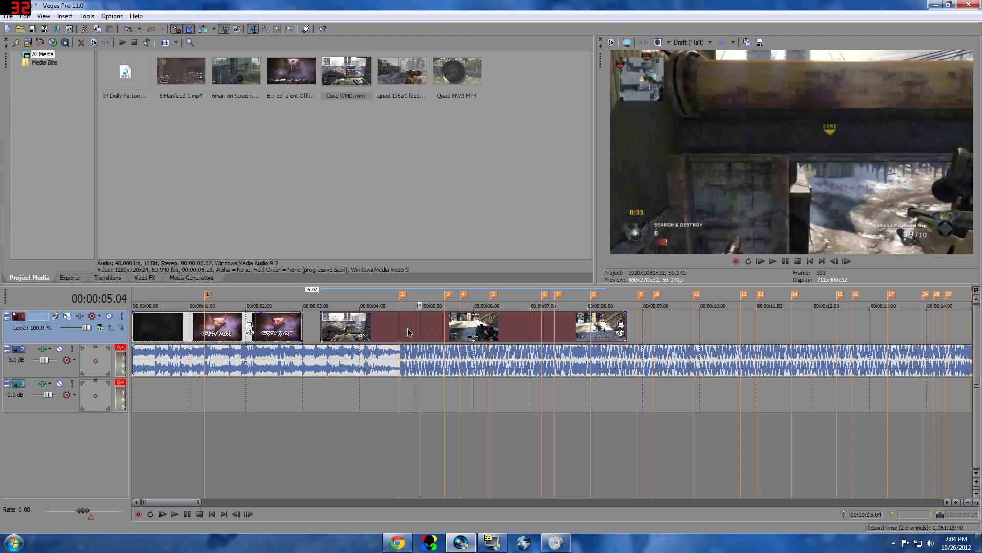
pyautogui.press('Right')
pyautogui.press('Right')
pyautogui.press('Right')
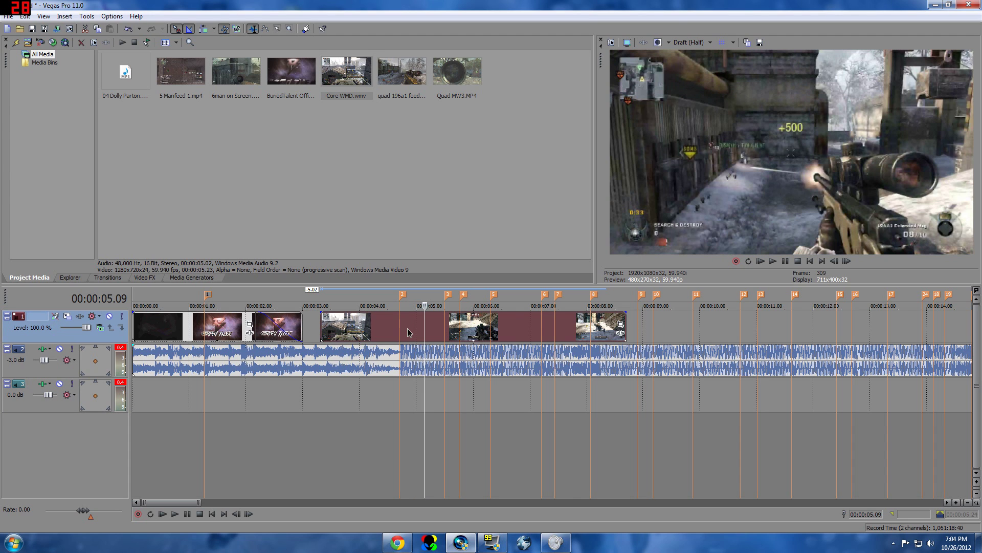
pyautogui.press('Left')
pyautogui.press('Left')
pyautogui.press('Left')
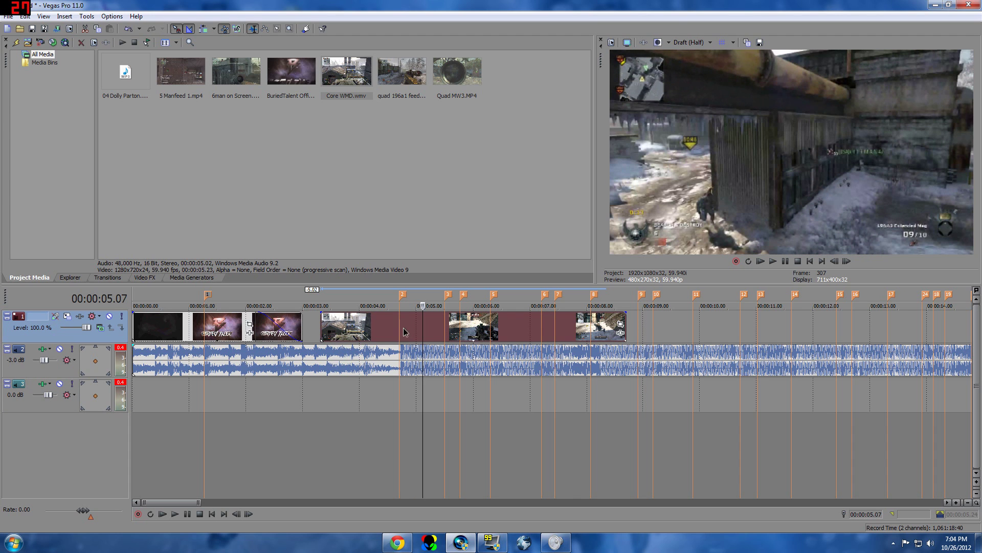
pyautogui.press('s')
pyautogui.click(390, 326)
pyautogui.press('Delete')
# - Move the remaining gameplay clip so it starts just before the second marker and step through its first frames
pyautogui.moveTo(426, 326); pyautogui.dragTo(398, 333)
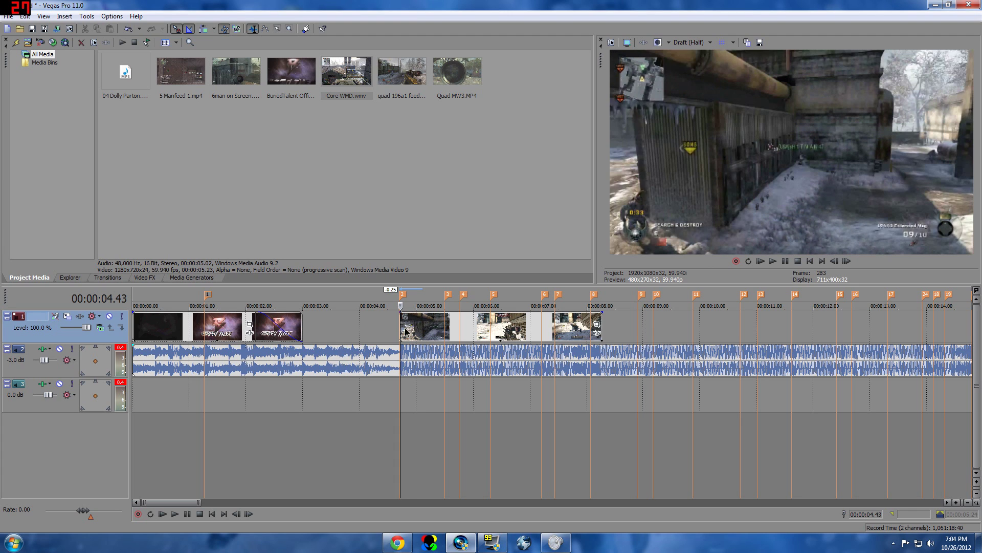
pyautogui.moveTo(409, 332)
pyautogui.mouseDown()
pyautogui.moveTo(411, 340)
pyautogui.moveTo(396, 337)
pyautogui.mouseUp()
pyautogui.press('Right')
pyautogui.press('Right')
pyautogui.press('Right')
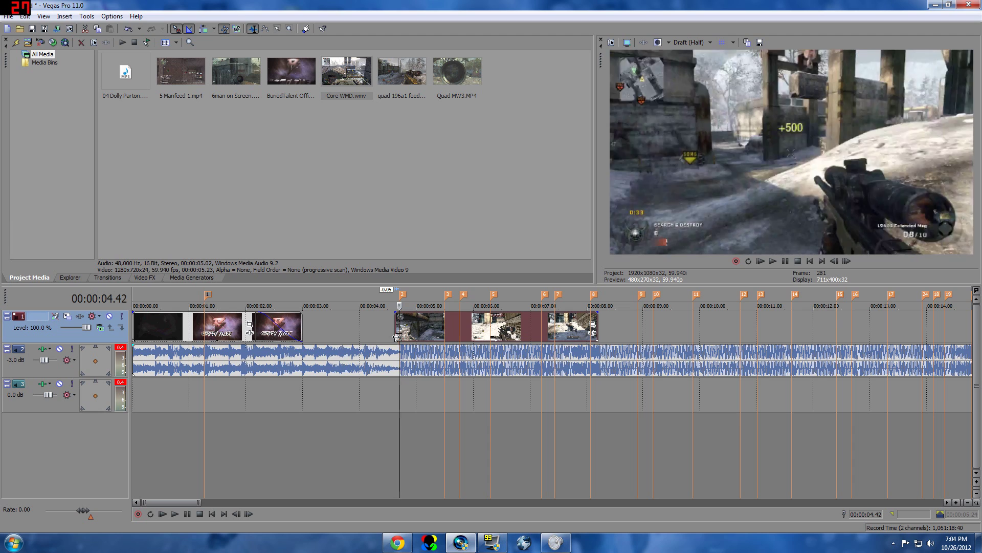
# - Nudge the gameplay clip one frame and step frame by frame around the second marker to compare the shot with the beat
pyautogui.click(406, 334)
pyautogui.scroll(1, 405, 333)
pyautogui.moveTo(534, 323); pyautogui.dragTo(535, 322)
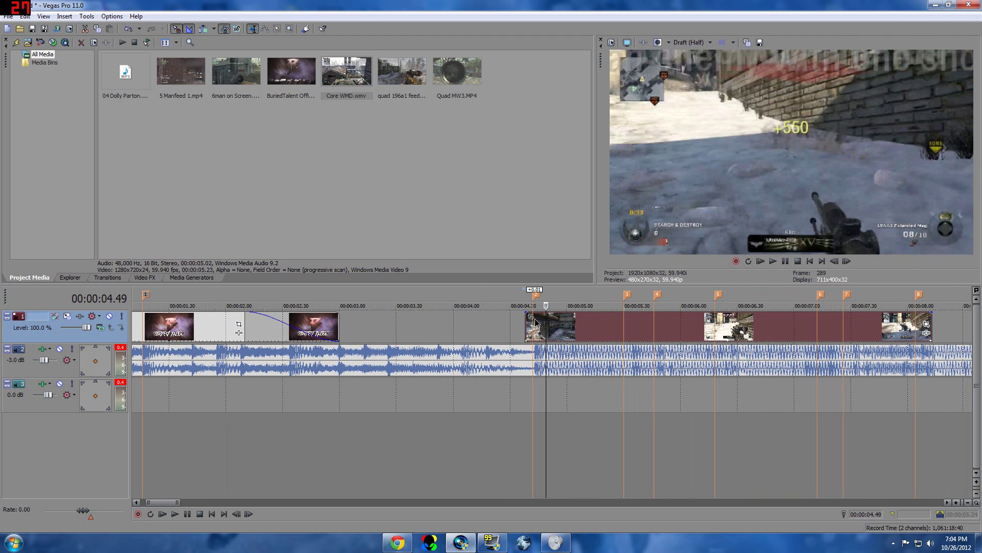
pyautogui.click(532, 325)
pyautogui.press('Left')
pyautogui.press('Right')
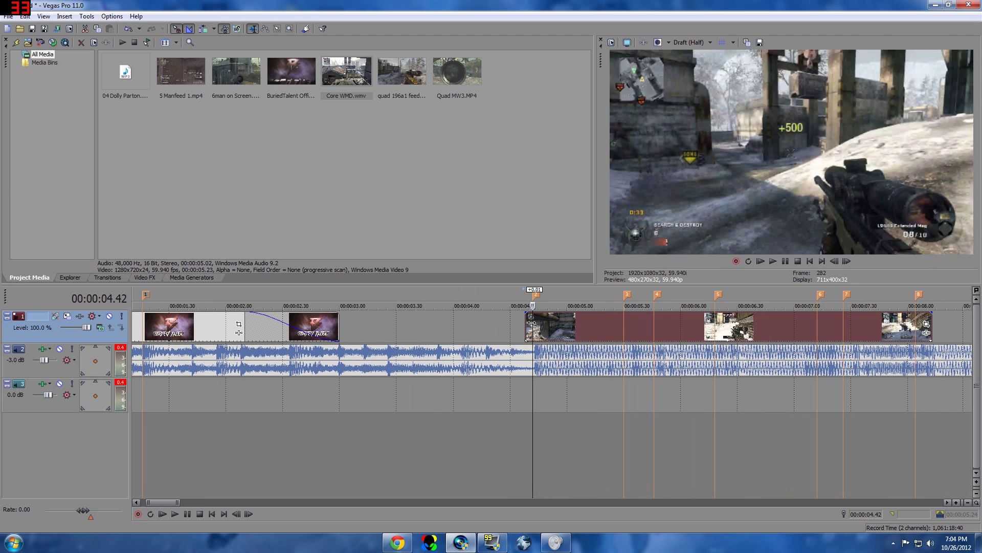
pyautogui.press('Left')
pyautogui.press('Left')
pyautogui.press('Left')
# - Nudge the gameplay clip to start at 4.39 and step forward to 4.43 to check the shot against the beat
pyautogui.scroll(2, 533, 326)
pyautogui.moveTo(534, 326); pyautogui.dragTo(554, 323)
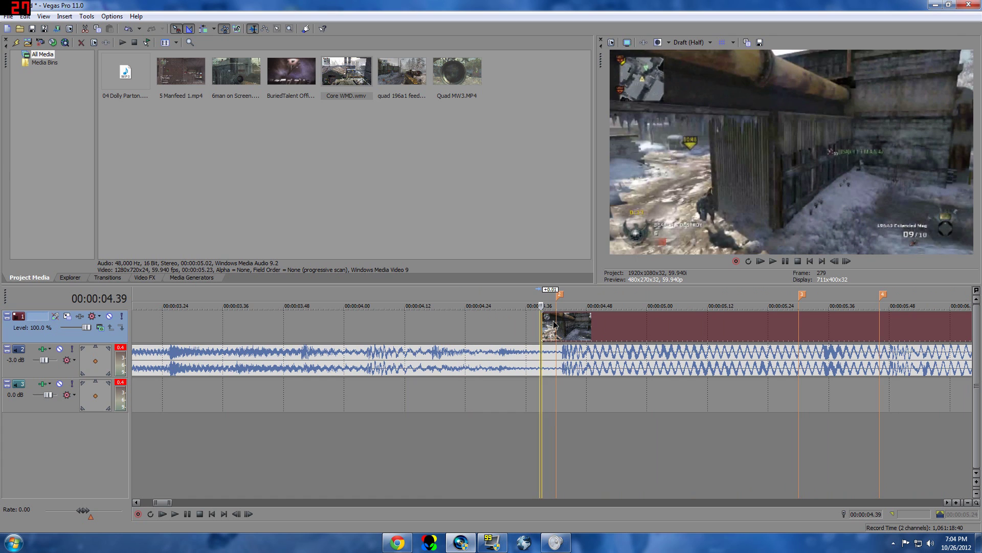
pyautogui.press('Right')
pyautogui.press('Right')
pyautogui.press('Right')
pyautogui.press('Right')
pyautogui.press('Right')
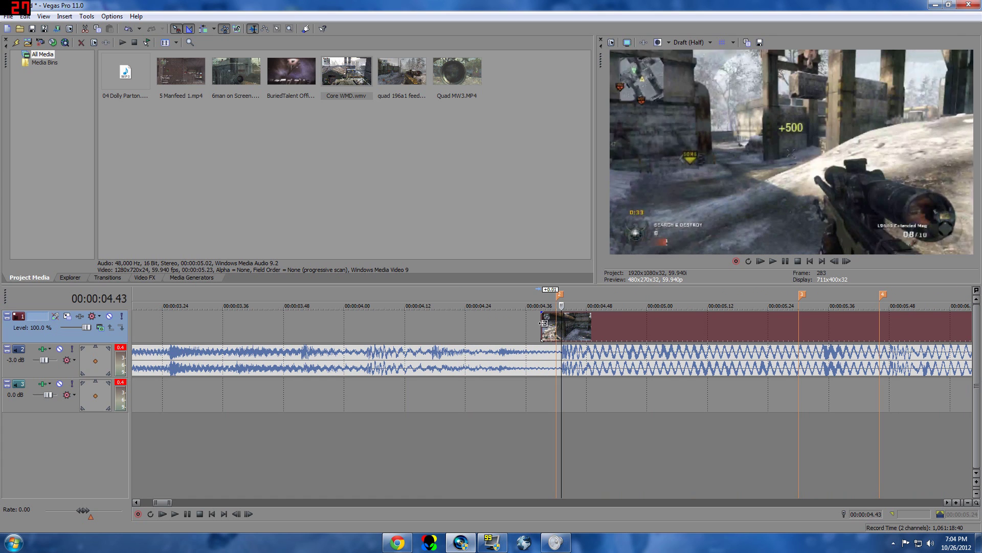
# - Extend the gameplay clip's start back to 3.47 and play the timeline from 3.24 to check the sync
pyautogui.moveTo(543, 336); pyautogui.dragTo(279, 338)
pyautogui.scroll(-3, 395, 423)
pyautogui.click(395, 423)
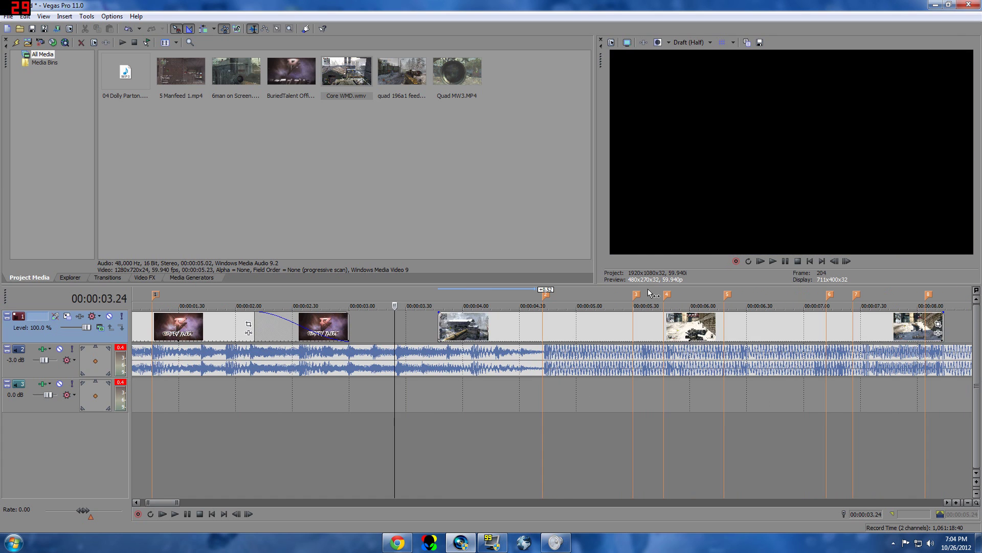
pyautogui.click(770, 263)
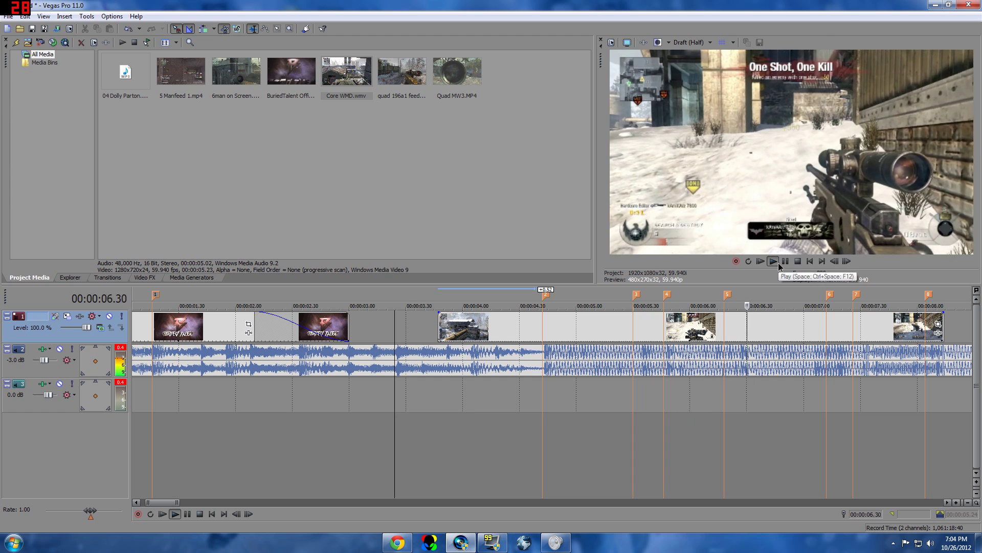
pyautogui.click(777, 263)
pyautogui.click(784, 262)
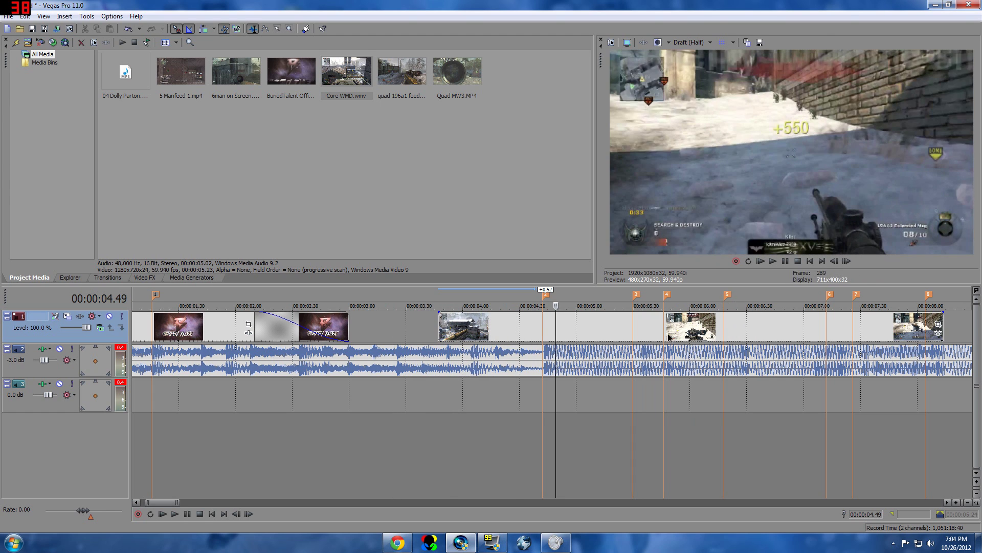
# - Extend the gameplay clip's start back to about 3.22 and split the clip at 3.47
pyautogui.moveTo(438, 329); pyautogui.dragTo(389, 328)
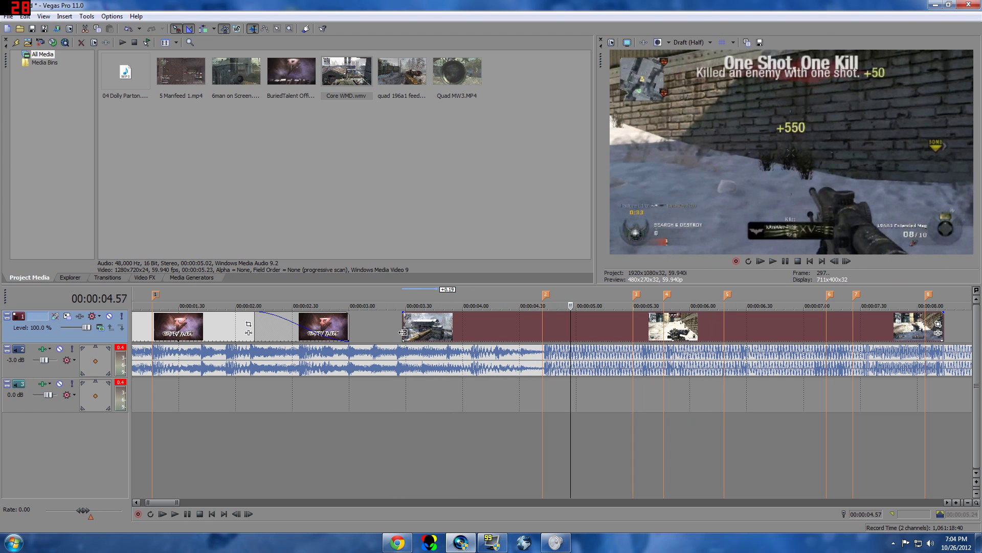
pyautogui.hotkey('ctrl', 'z')
pyautogui.click(439, 326)
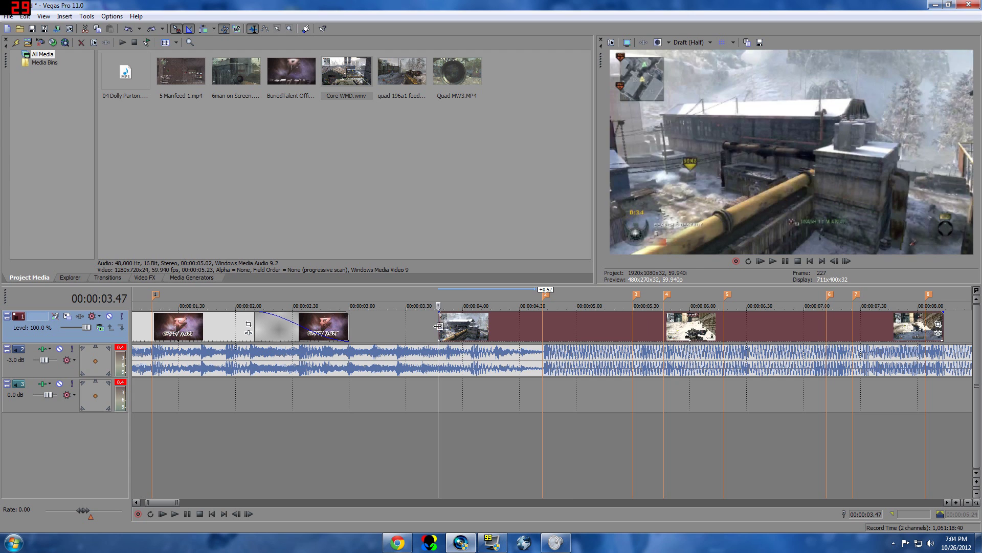
pyautogui.press('space')
pyautogui.press('space')
pyautogui.moveTo(441, 326); pyautogui.dragTo(393, 337)
pyautogui.press('s')
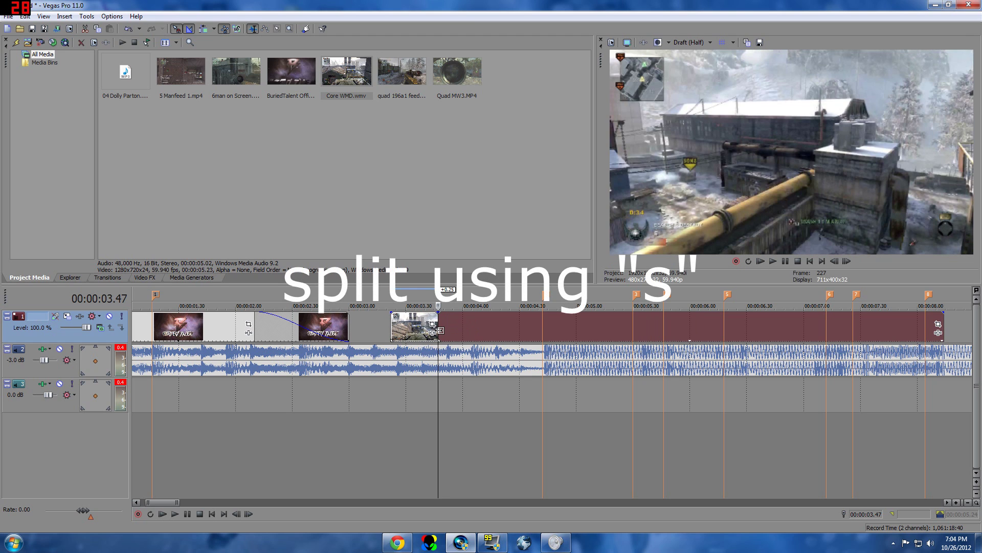
# - Play on from the cut and split the gameplay clip at the second marker, at 4.42
pyautogui.press('space')
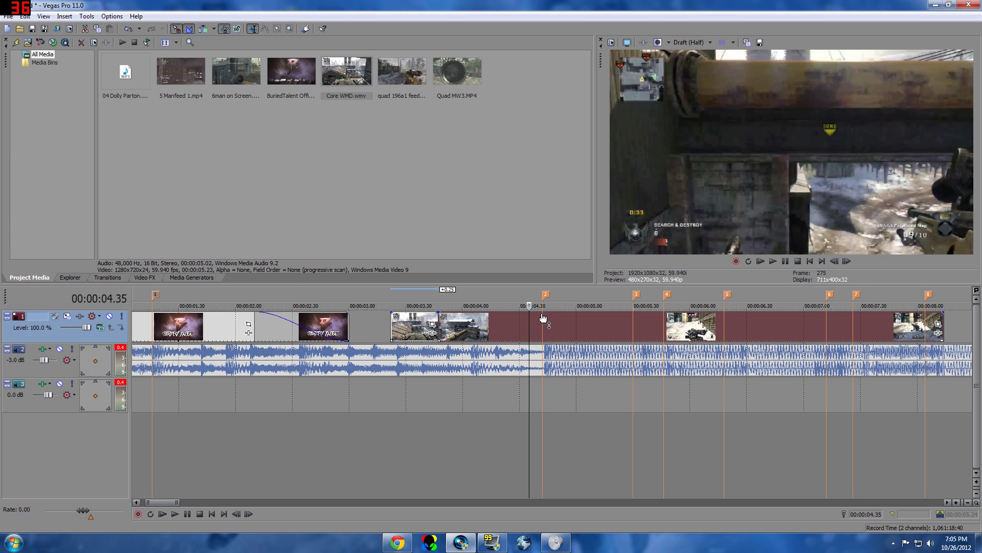
pyautogui.click(542, 315)
pyautogui.press('s')
# - Trim the start of the middle gameplay piece to about 4.22 and play from the start of the first piece
pyautogui.moveTo(441, 329)
pyautogui.mouseDown()
pyautogui.moveTo(504, 328)
pyautogui.moveTo(433, 334)
pyautogui.moveTo(482, 318)
pyautogui.moveTo(445, 322)
pyautogui.moveTo(507, 320)
pyautogui.mouseUp()
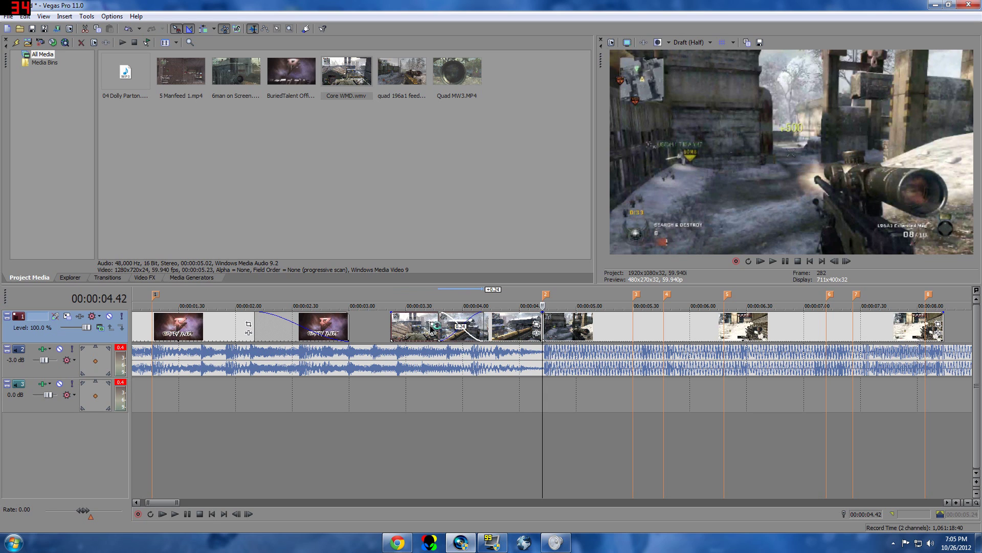
pyautogui.hotkey('ctrl', 'z')
pyautogui.click(389, 324)
pyautogui.press('space')
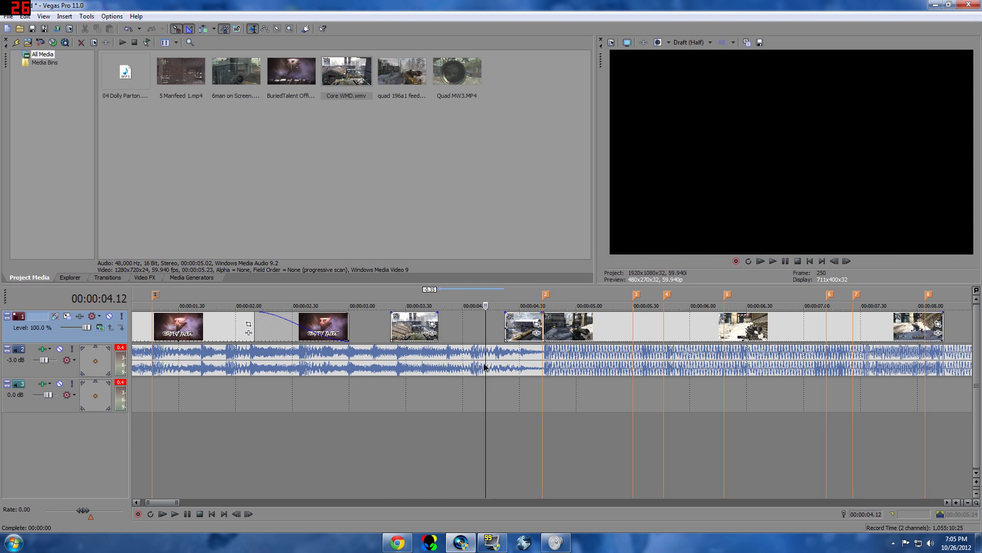
# - Move the first short gameplay piece one frame earlier and place the cursor at its start
pyautogui.click(404, 337)
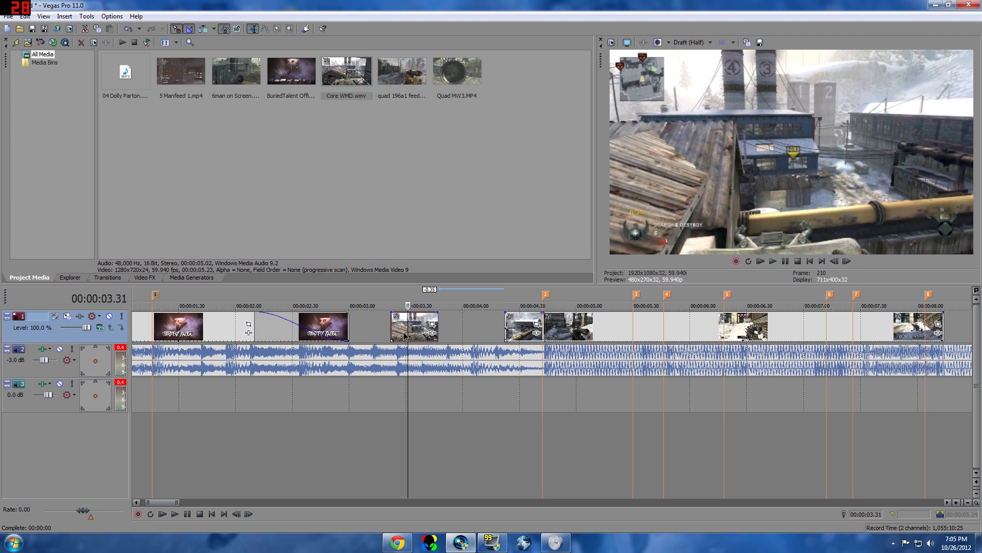
pyautogui.click(515, 328)
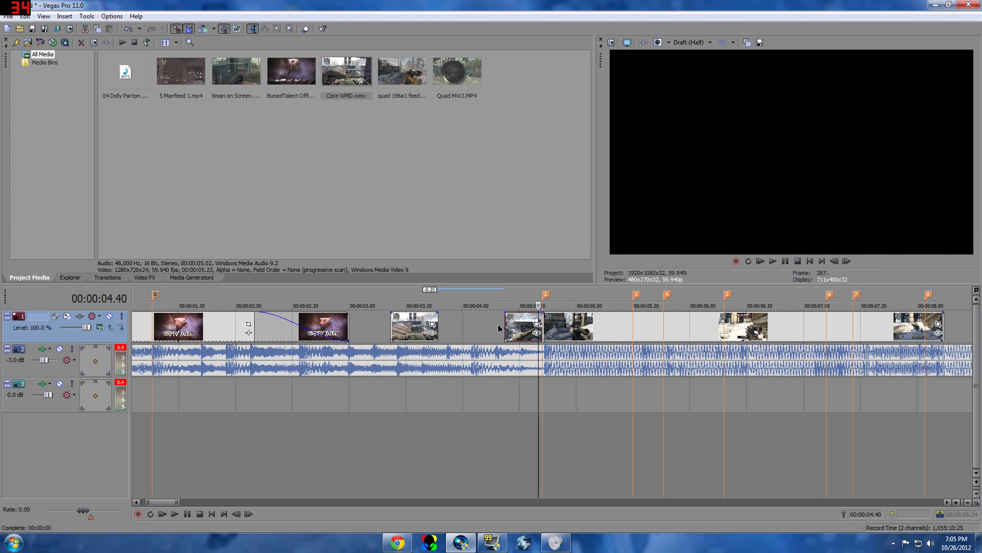
pyautogui.click(498, 328)
pyautogui.moveTo(404, 328); pyautogui.dragTo(402, 328)
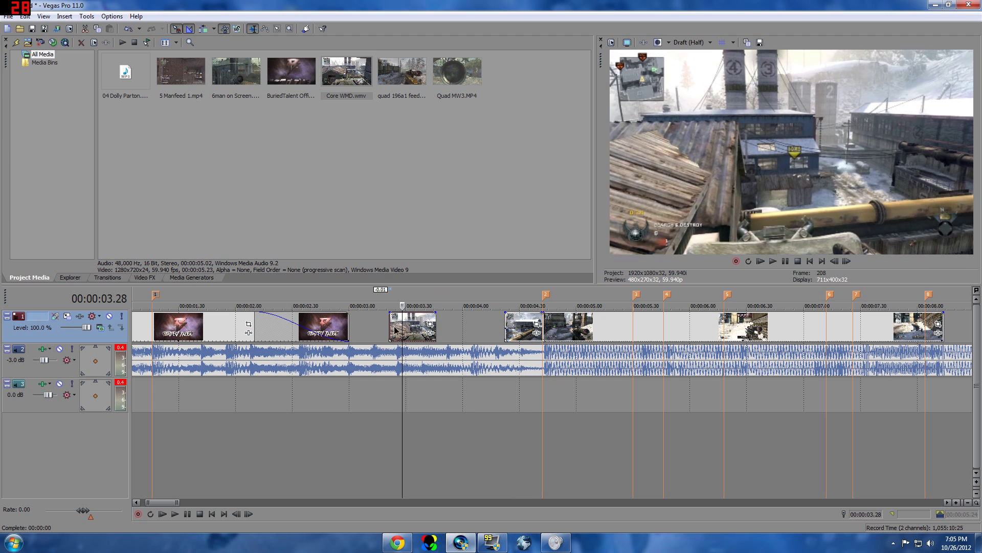
pyautogui.click(390, 328)
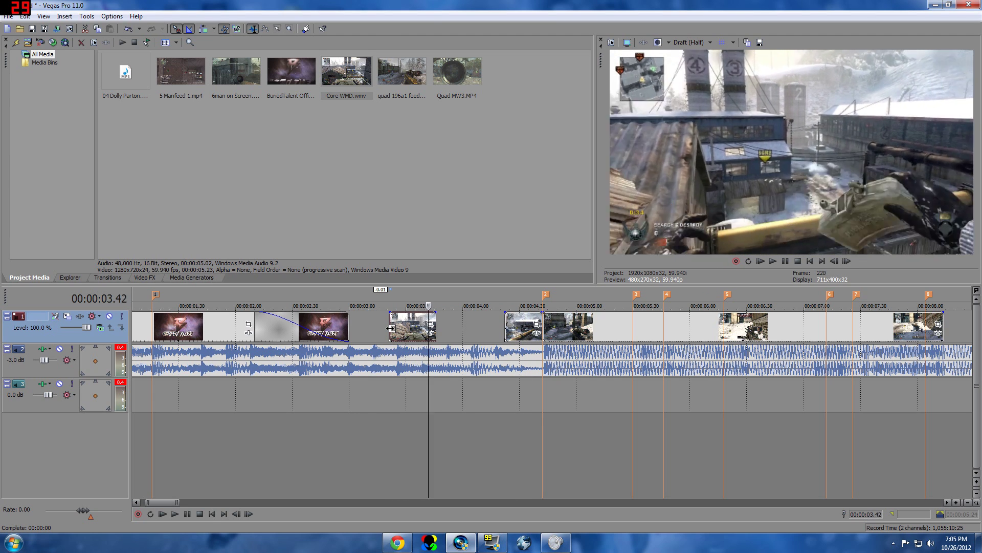
# - Examine the first short gameplay piece frame by frame and play its full range
pyautogui.press('Left')
pyautogui.press('Left')
pyautogui.press('Left')
pyautogui.press('Left')
pyautogui.press('Left')
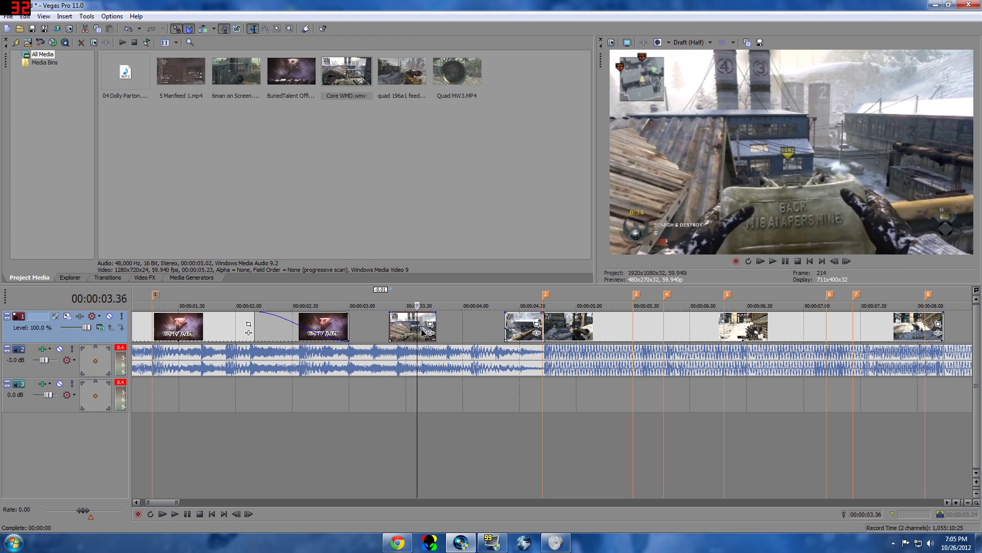
pyautogui.moveTo(441, 328)
pyautogui.mouseDown()
pyautogui.moveTo(492, 315)
pyautogui.moveTo(436, 323)
pyautogui.mouseUp()
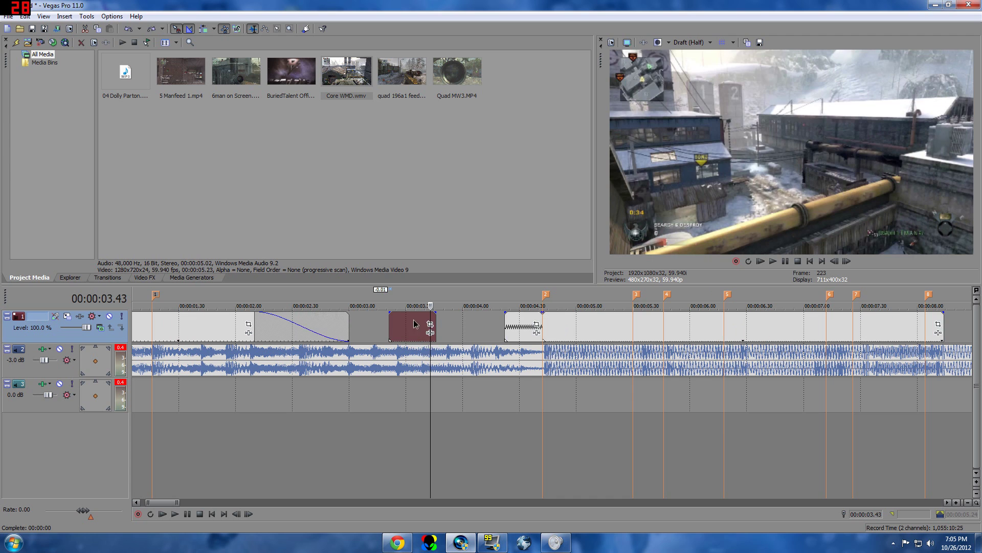
pyautogui.doubleClick(395, 327)
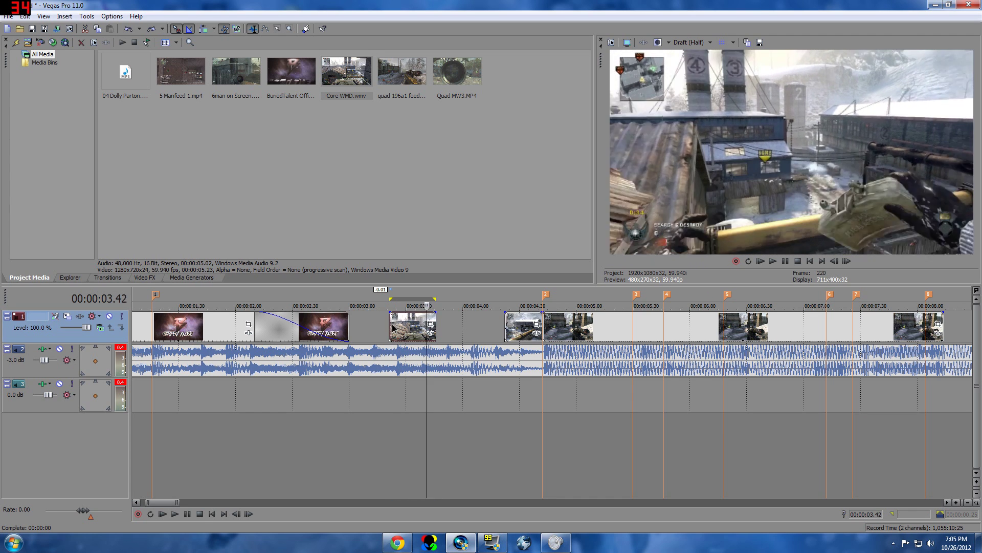
pyautogui.press('space')
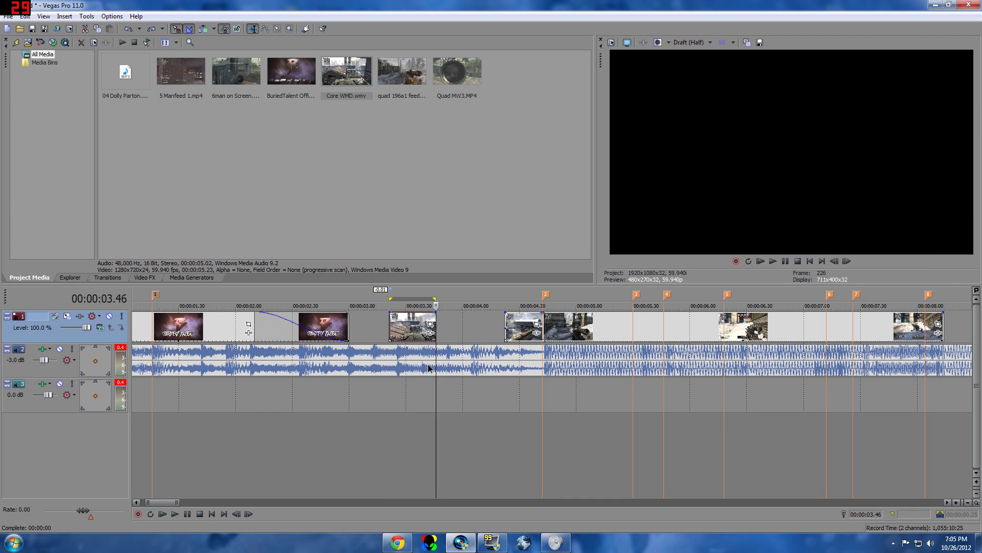
# - Play the song from about 2.51 into the gap before the first gameplay piece and pause
pyautogui.click(360, 407)
pyautogui.click(333, 407)
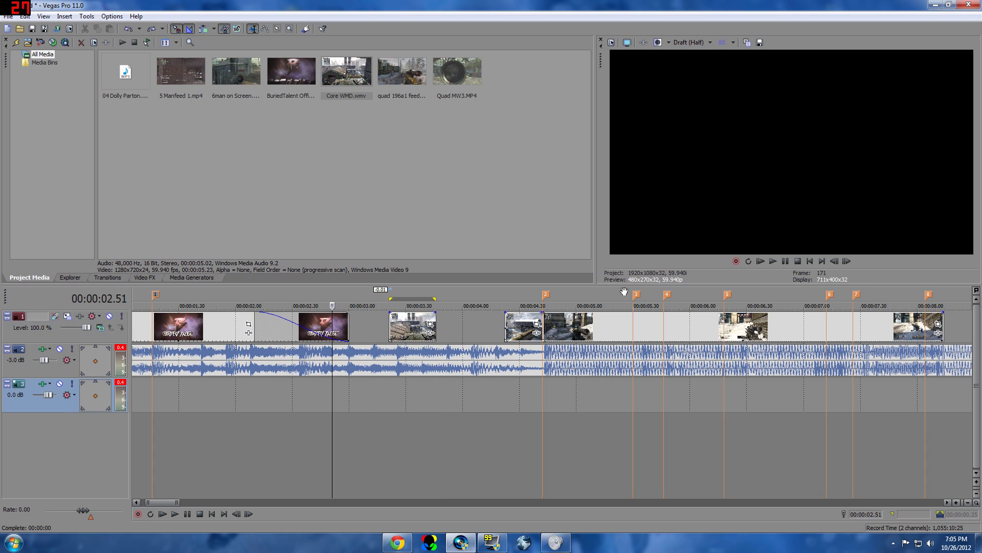
pyautogui.click(773, 262)
pyautogui.click(784, 262)
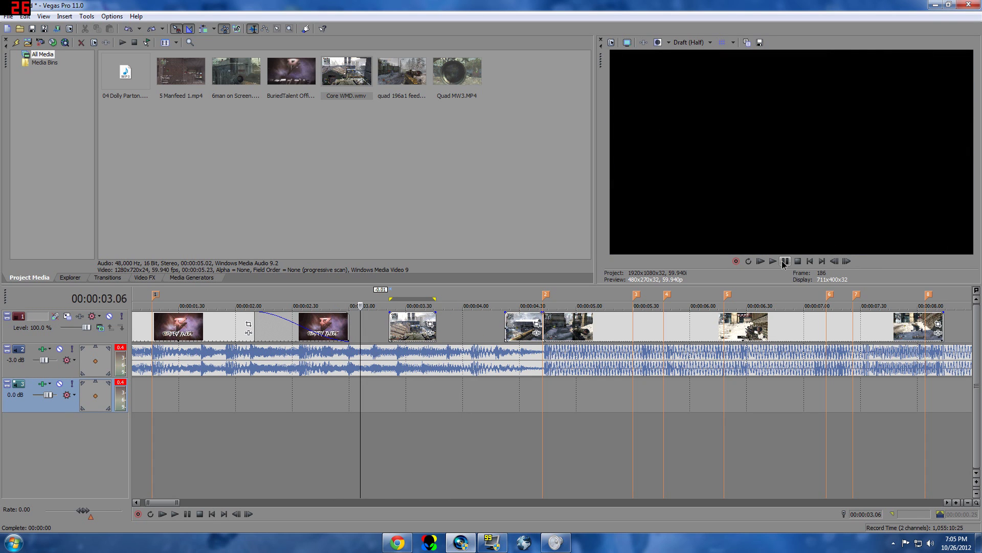
# - Split the first short gameplay piece at 3.34, shorten the first half, and move both pieces earlier to sit end to end from about 3.12
pyautogui.click(394, 337)
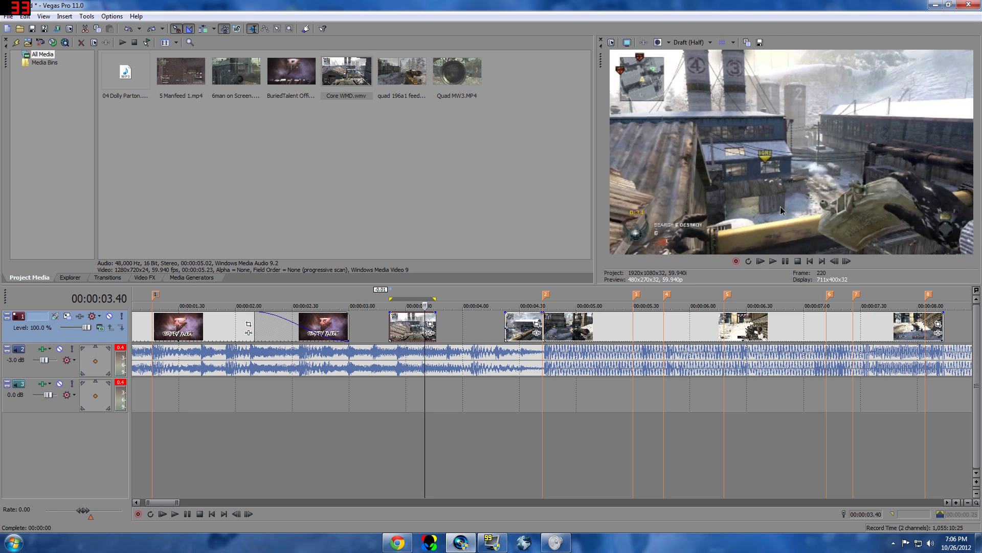
pyautogui.press('space')
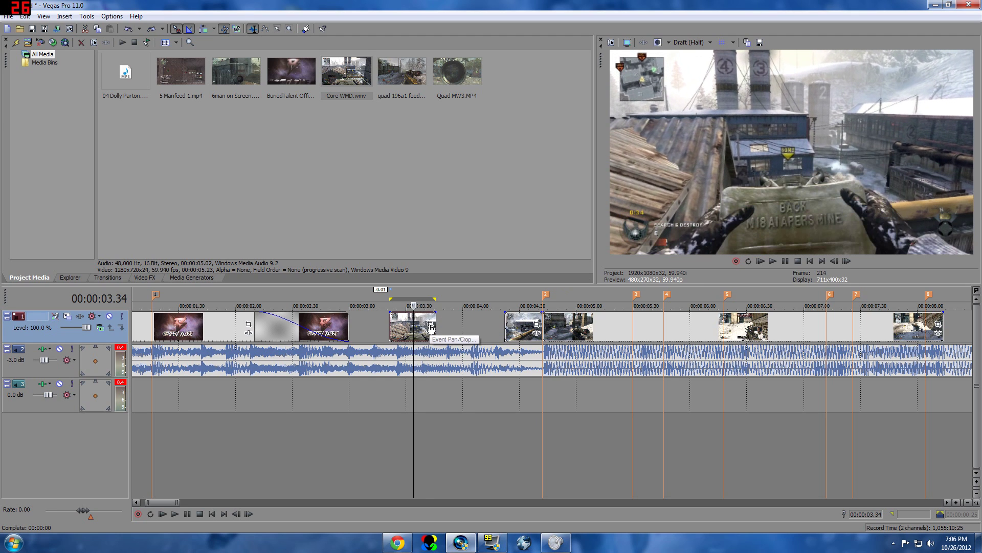
pyautogui.moveTo(411, 333); pyautogui.dragTo(383, 336)
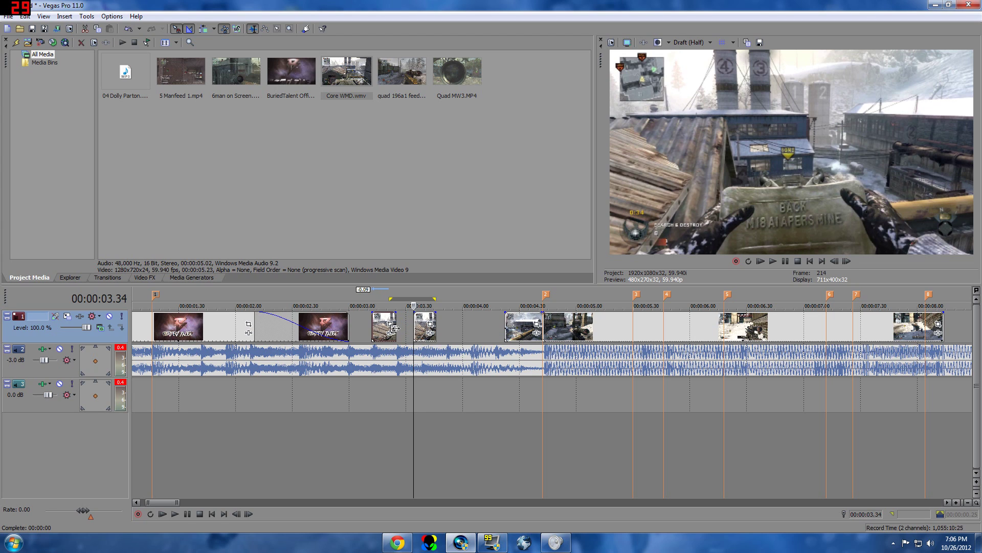
pyautogui.moveTo(395, 328)
pyautogui.mouseDown()
pyautogui.moveTo(382, 330)
pyautogui.moveTo(390, 329)
pyautogui.mouseUp()
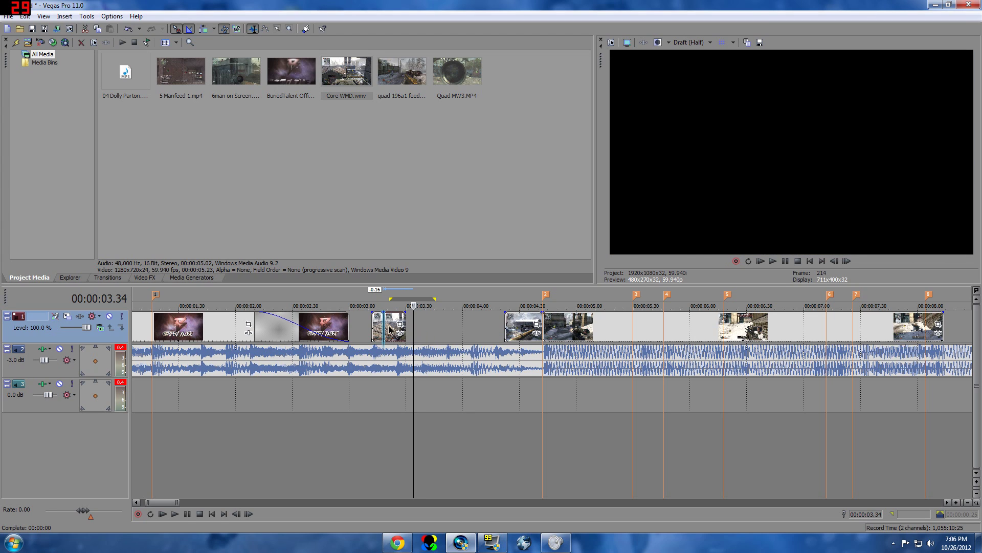
# - Try splitting the second gameplay piece at 3.21, moving the remainder up to the piece at about 4.22 and extending the front part to meet it
pyautogui.click(383, 330)
pyautogui.press('Right')
pyautogui.press('Right')
pyautogui.press('Up')
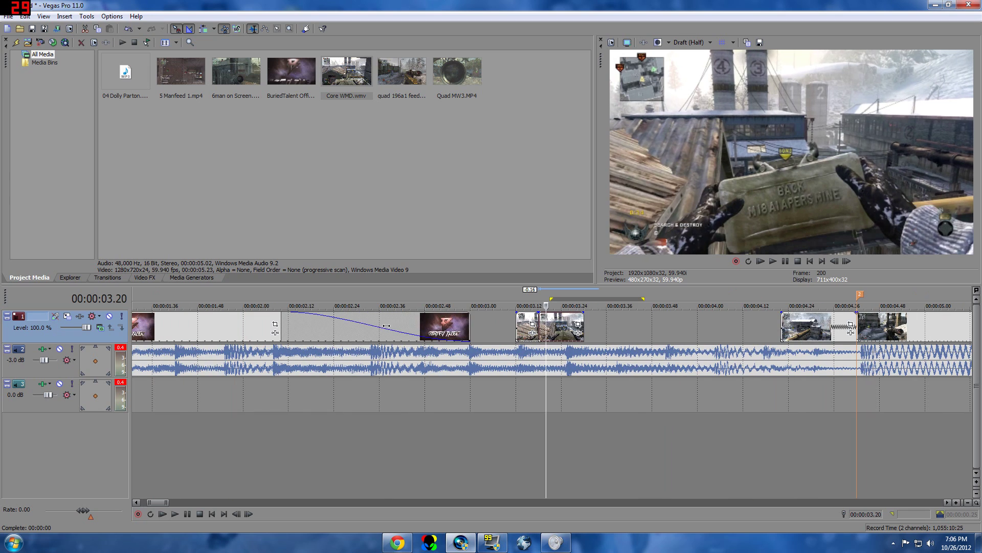
pyautogui.press('Right')
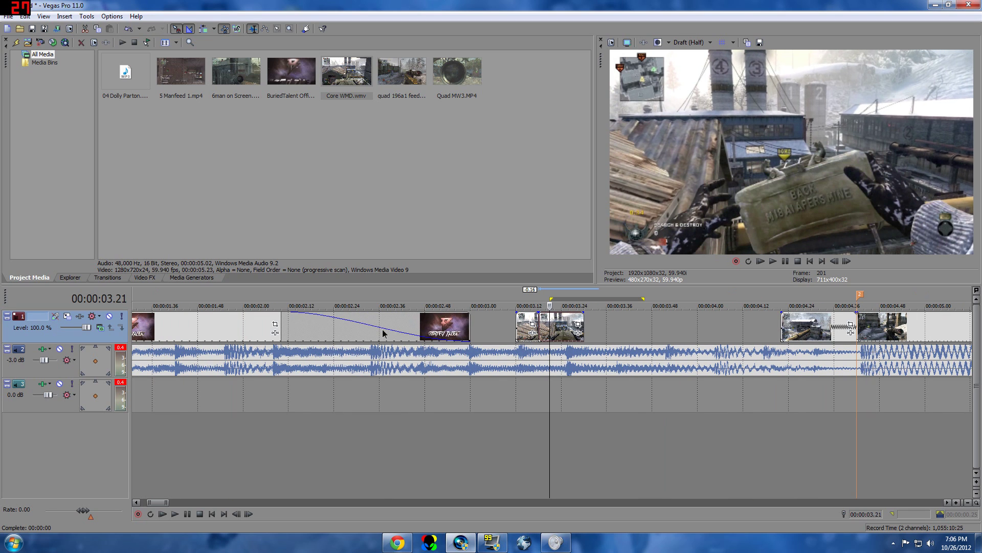
pyautogui.press('s')
pyautogui.moveTo(555, 326); pyautogui.dragTo(753, 325)
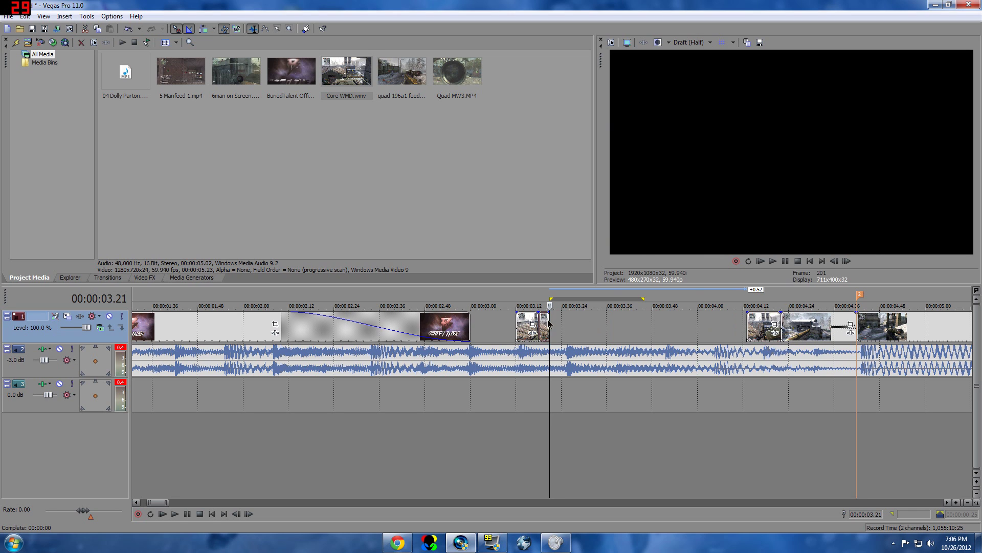
pyautogui.moveTo(549, 322); pyautogui.dragTo(741, 318)
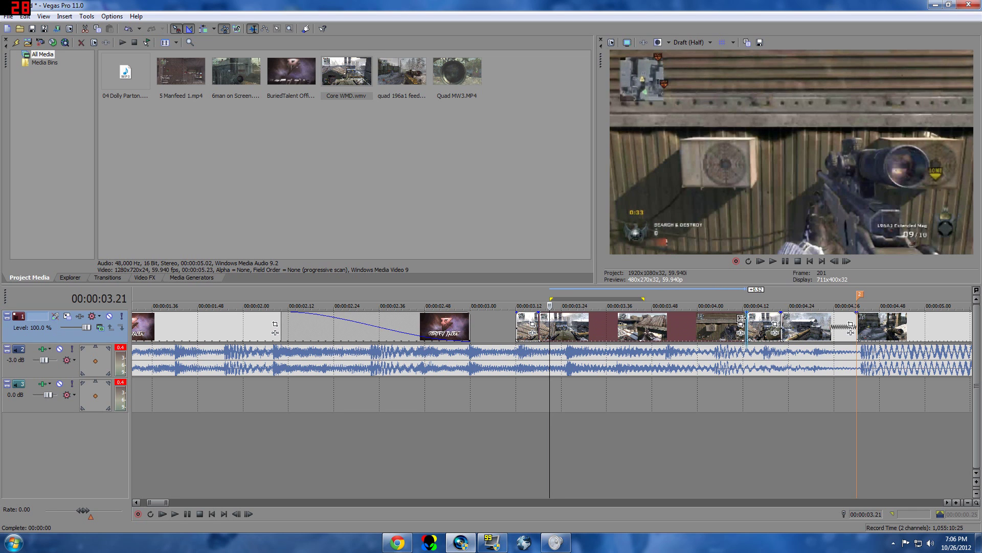
# - Undo the latest extension, move and split, and set the second gameplay piece back against the first
pyautogui.hotkey('ctrl', 'z')
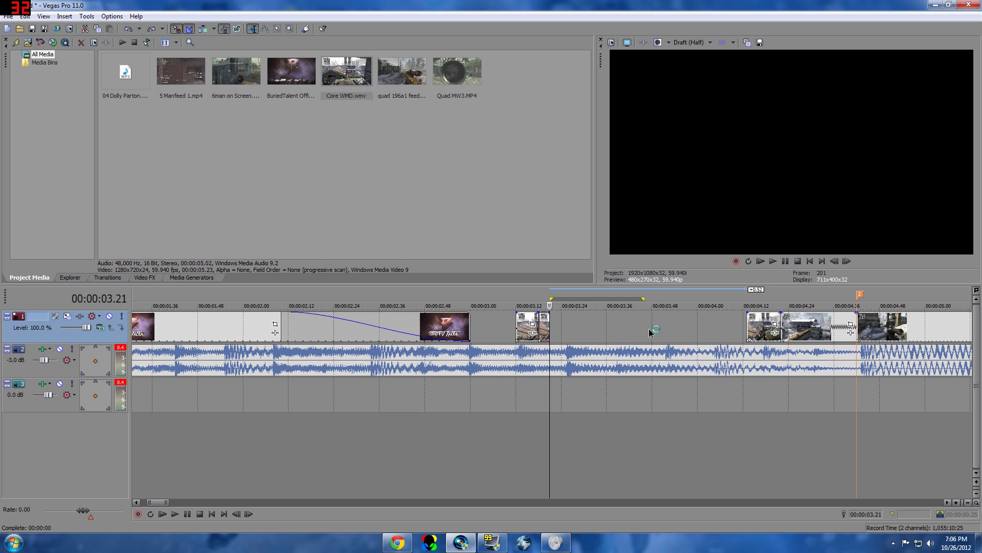
pyautogui.hotkey('ctrl', 'z')
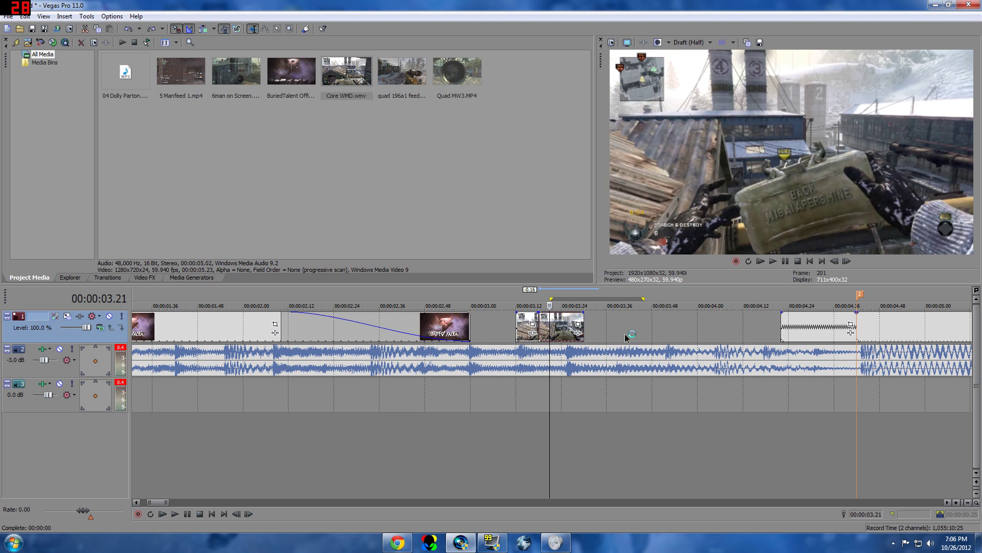
pyautogui.hotkey('ctrl', 'z')
pyautogui.moveTo(603, 323); pyautogui.dragTo(542, 325)
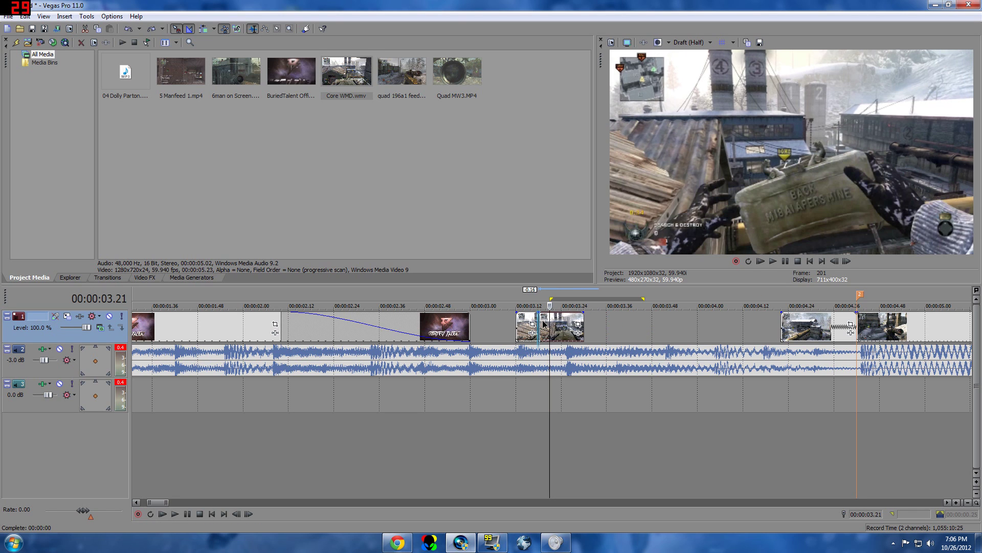
# - Find the cut frame, split the second gameplay piece at 3.21, and move the remainder later to end against the piece at about 4.22
pyautogui.press('Left')
pyautogui.press('Left')
pyautogui.press('Left')
pyautogui.press('Right')
pyautogui.press('Right')
pyautogui.press('Right')
pyautogui.press('Right')
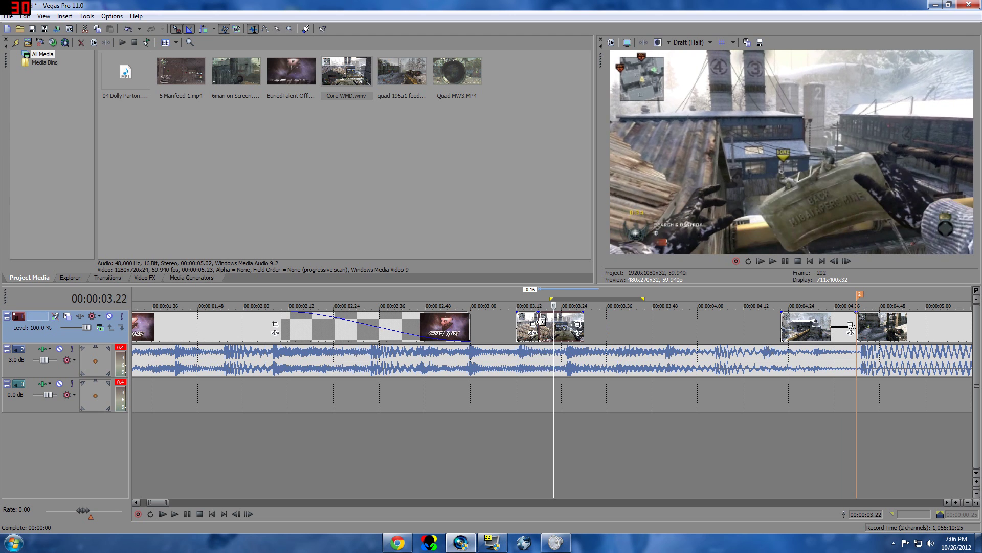
pyautogui.press('Left')
pyautogui.press('Left')
pyautogui.press('Left')
pyautogui.press('Left')
pyautogui.press('Right')
pyautogui.press('Right')
pyautogui.press('Right')
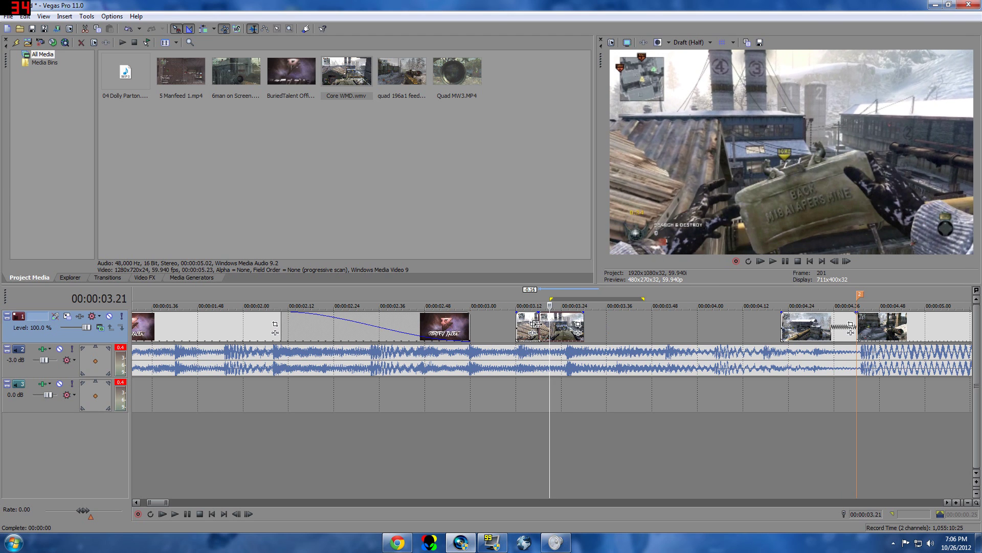
pyautogui.press('Left')
pyautogui.press('Right')
pyautogui.press('Left')
pyautogui.press('Right')
pyautogui.press('Right')
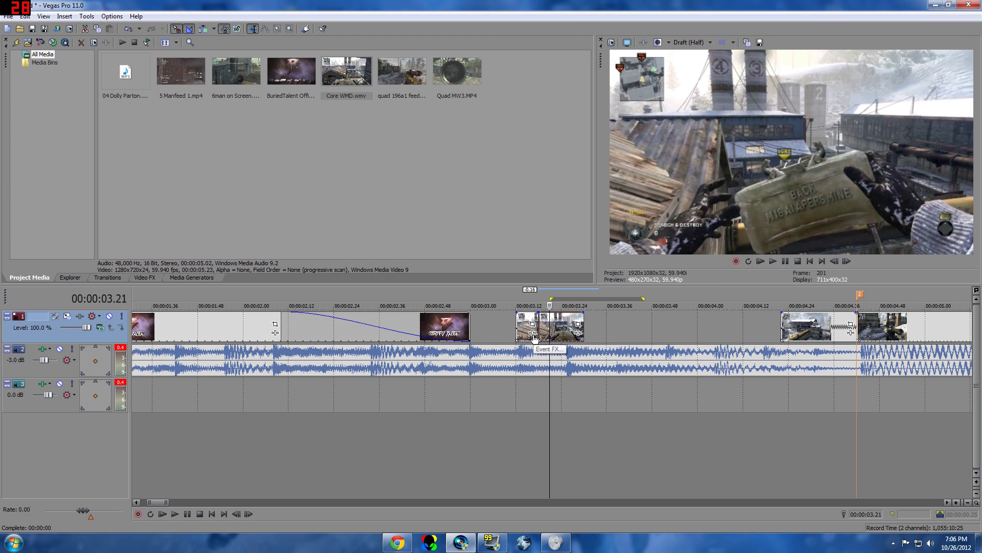
pyautogui.press('Left')
pyautogui.moveTo(560, 337); pyautogui.dragTo(751, 318)
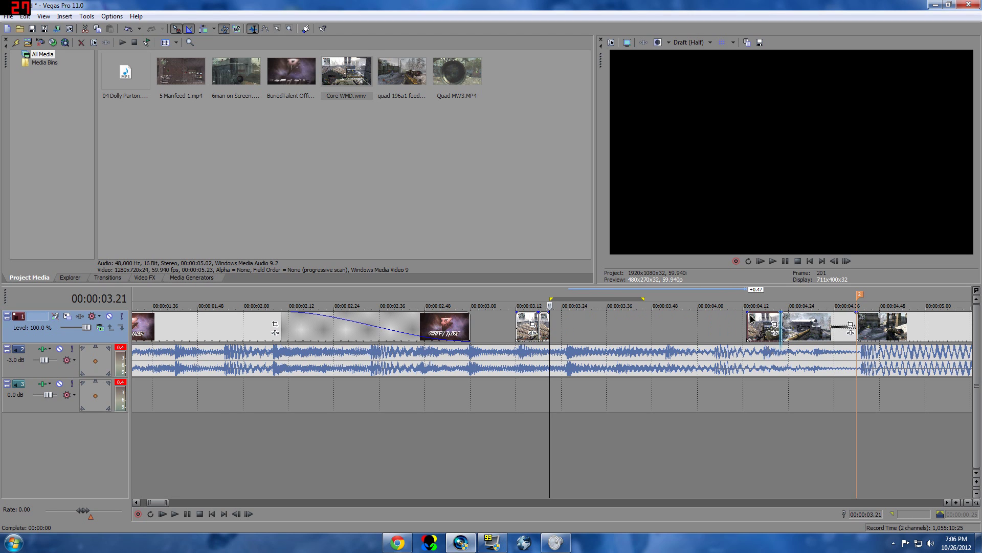
# - Extend the short piece before the gap to about 4.13 and apply the TwixtorPRO preset "point 8" to it
pyautogui.moveTo(547, 323); pyautogui.dragTo(743, 327)
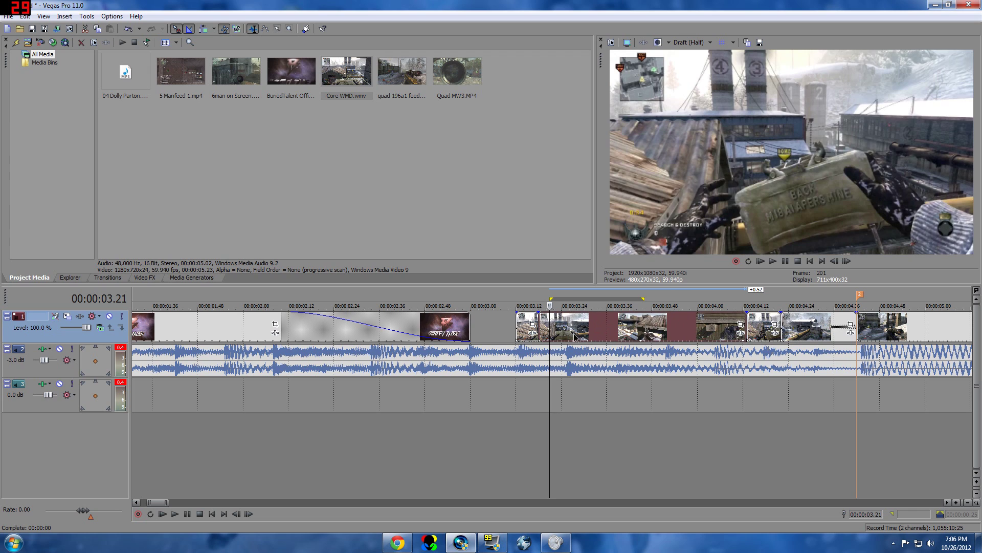
pyautogui.click(145, 278)
pyautogui.moveTo(145, 103); pyautogui.dragTo(135, 232)
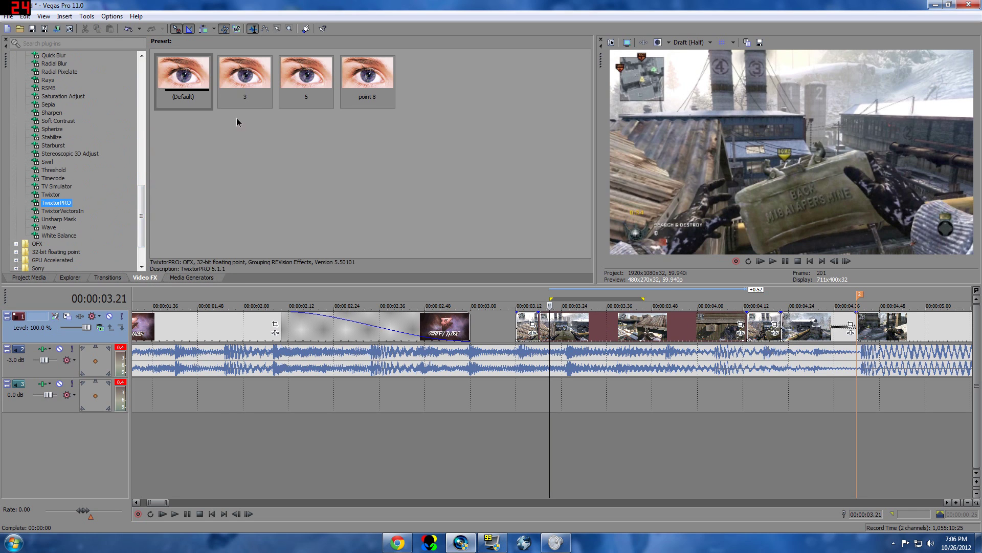
pyautogui.click(371, 87)
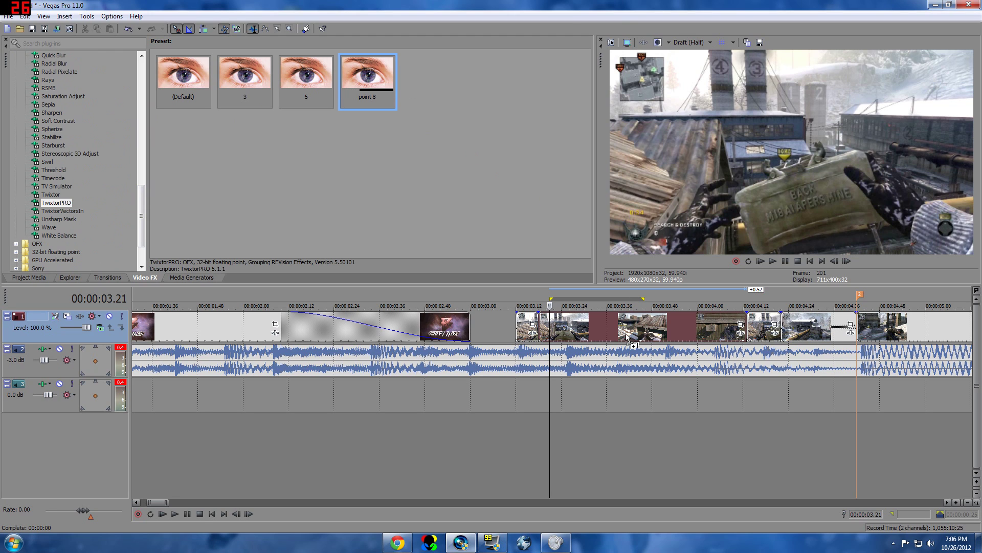
pyautogui.moveTo(626, 333); pyautogui.dragTo(626, 334)
pyautogui.click(612, 6)
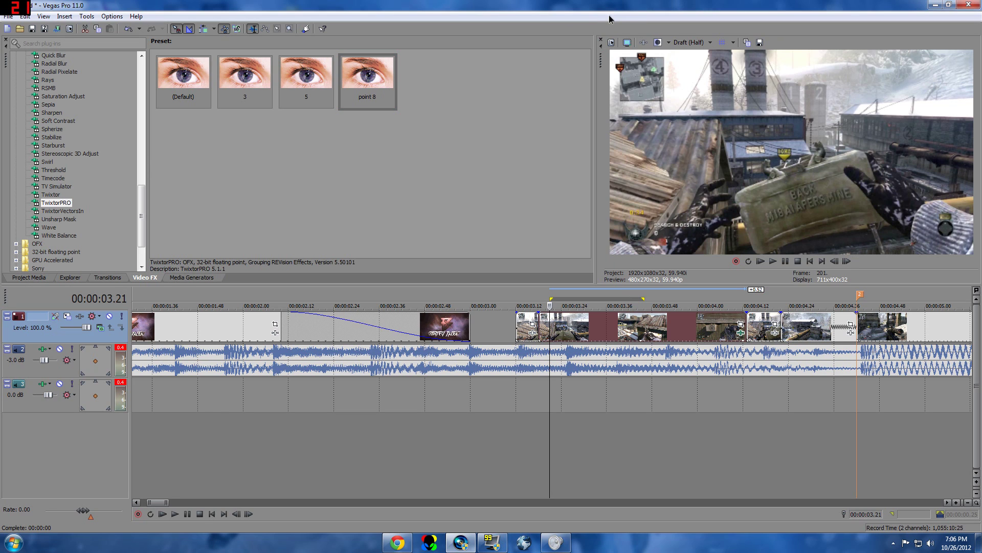
# - Change an event switch on the extended Twixtor piece and play the range from about 3.13 to 4.17
pyautogui.rightClick(735, 341)
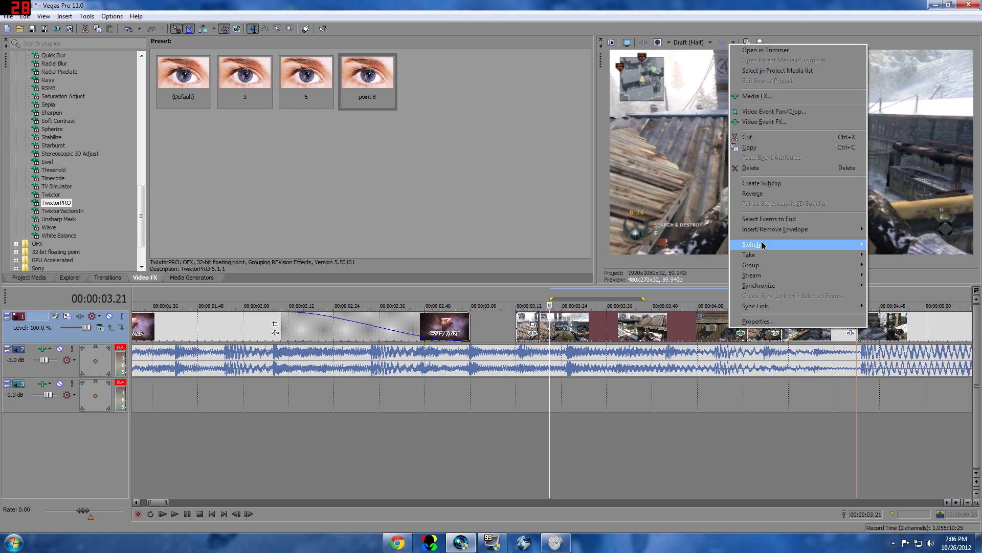
pyautogui.click(896, 211)
pyautogui.moveTo(761, 405); pyautogui.dragTo(520, 394)
pyautogui.click(521, 393)
pyautogui.press('space')
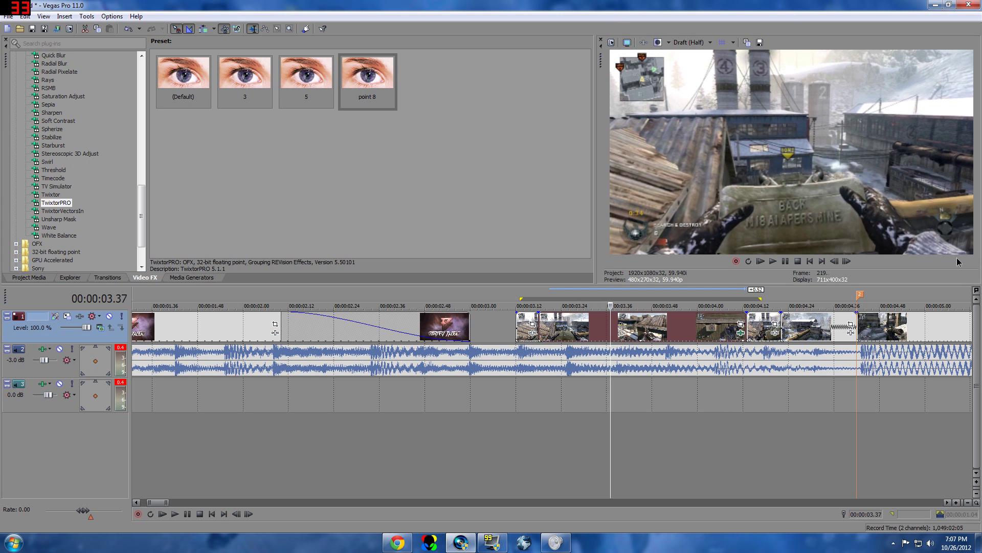
pyautogui.press('space')
pyautogui.click(778, 262)
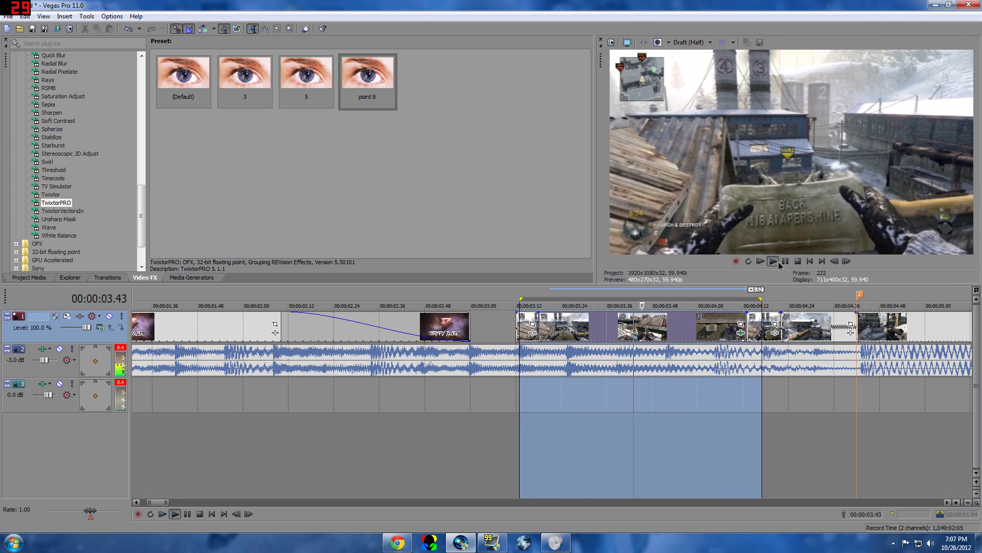
# - Check the beat around 4.12 and move the first piece, the Twixtor piece and the piece after it about three to four frames earlier
pyautogui.click(569, 450)
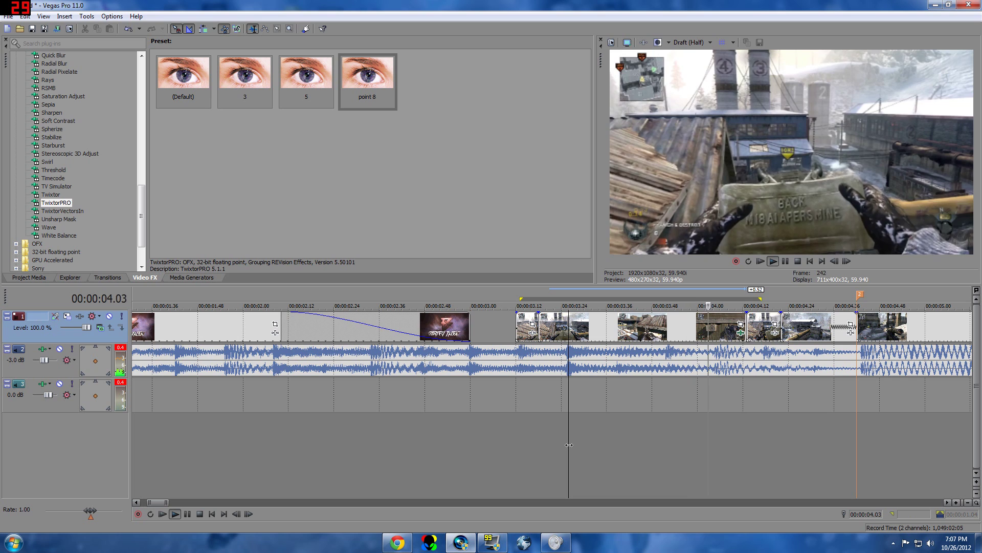
pyautogui.moveTo(713, 403); pyautogui.dragTo(721, 401)
pyautogui.click(732, 379)
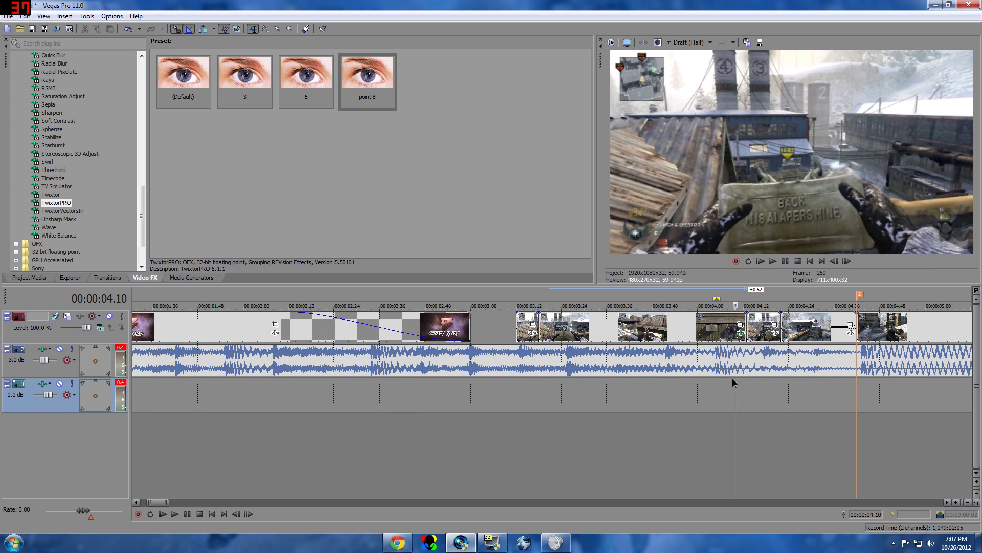
pyautogui.press('Left')
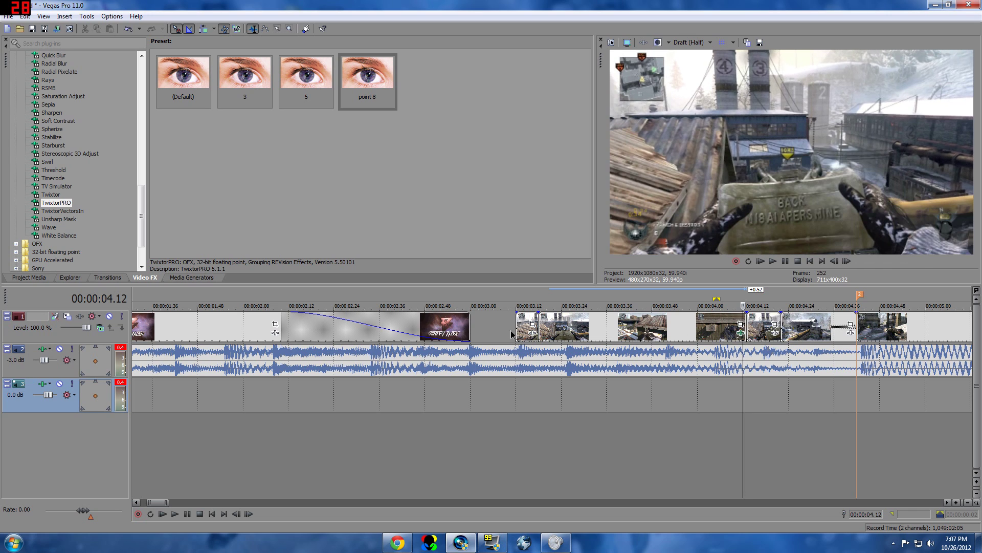
pyautogui.moveTo(527, 330); pyautogui.dragTo(516, 330)
pyautogui.moveTo(576, 331); pyautogui.dragTo(562, 331)
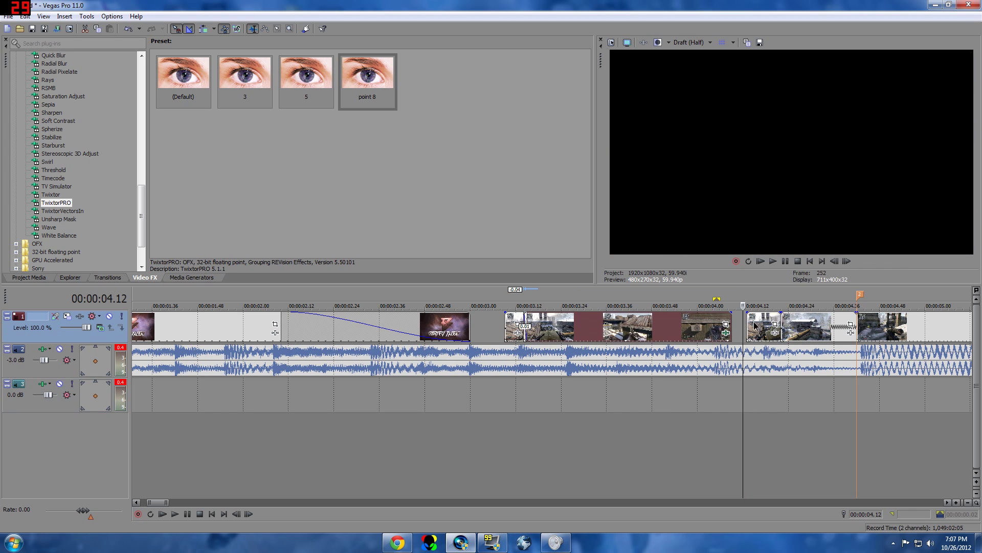
pyautogui.moveTo(756, 325); pyautogui.dragTo(736, 323)
# - Cut the start off the piece following the Twixtor piece at 4.12 and move the Twixtor piece three frames later to meet it
pyautogui.click(730, 402)
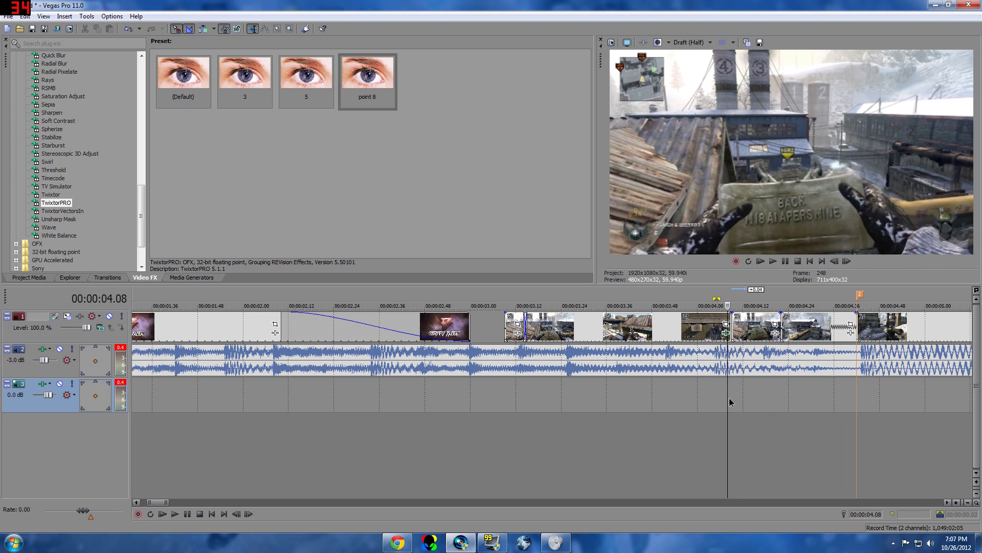
pyautogui.press('Right')
pyautogui.press('Right')
pyautogui.press('Right')
pyautogui.click(741, 323)
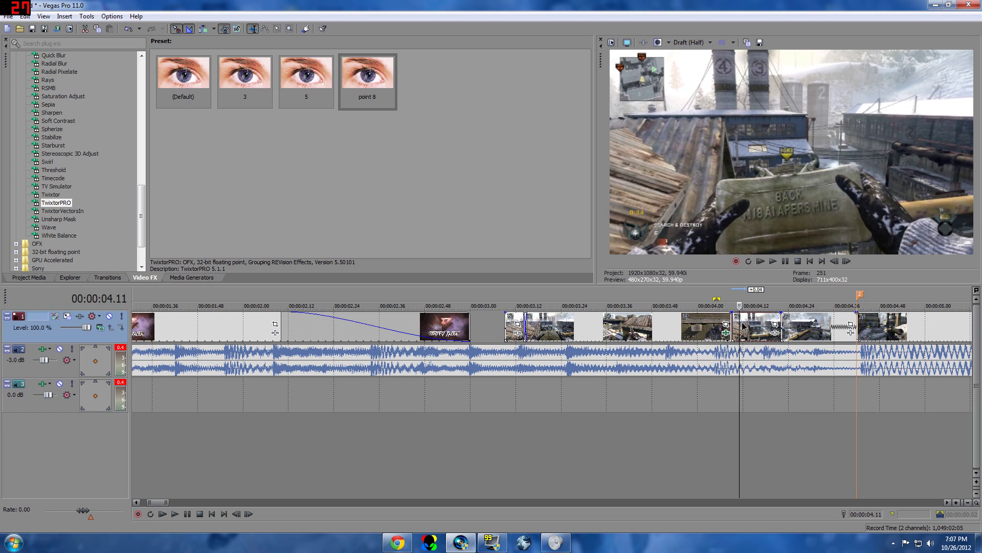
pyautogui.press('Right')
pyautogui.press('s')
pyautogui.press('Left')
pyautogui.moveTo(720, 326); pyautogui.dragTo(706, 329)
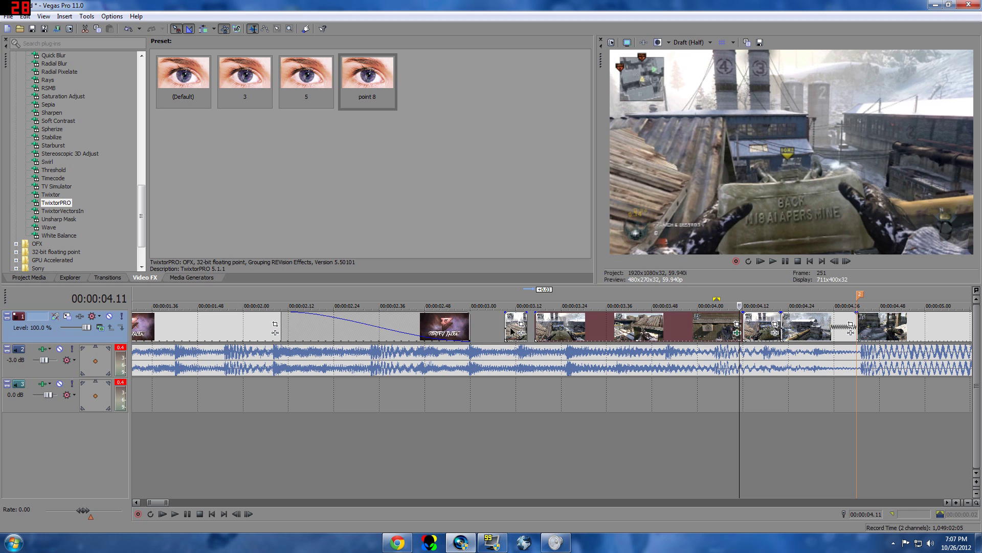
# - Move the short first gameplay piece about two frames later to meet the Twixtor piece and check the frames around 4.12
pyautogui.moveTo(511, 331); pyautogui.dragTo(522, 333)
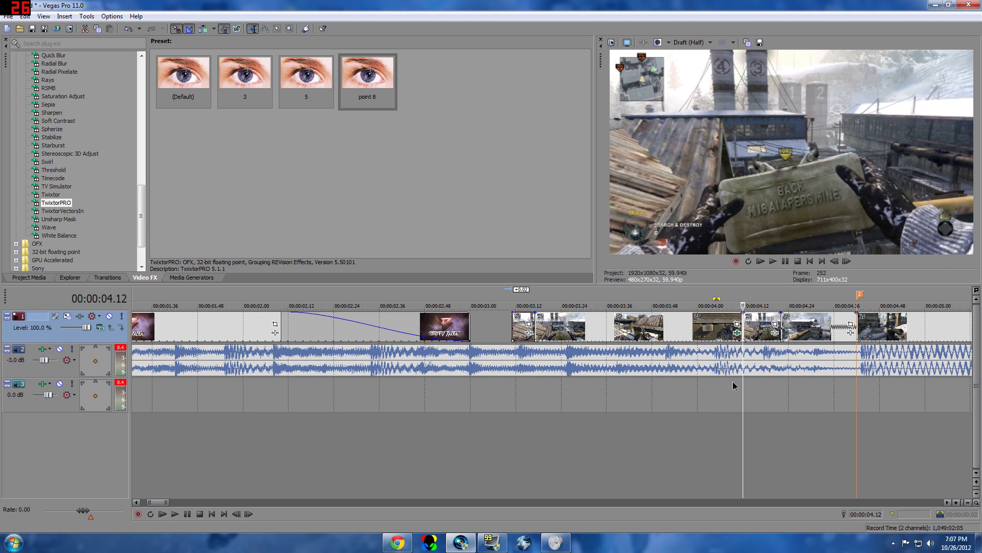
pyautogui.press('Left')
pyautogui.press('Right')
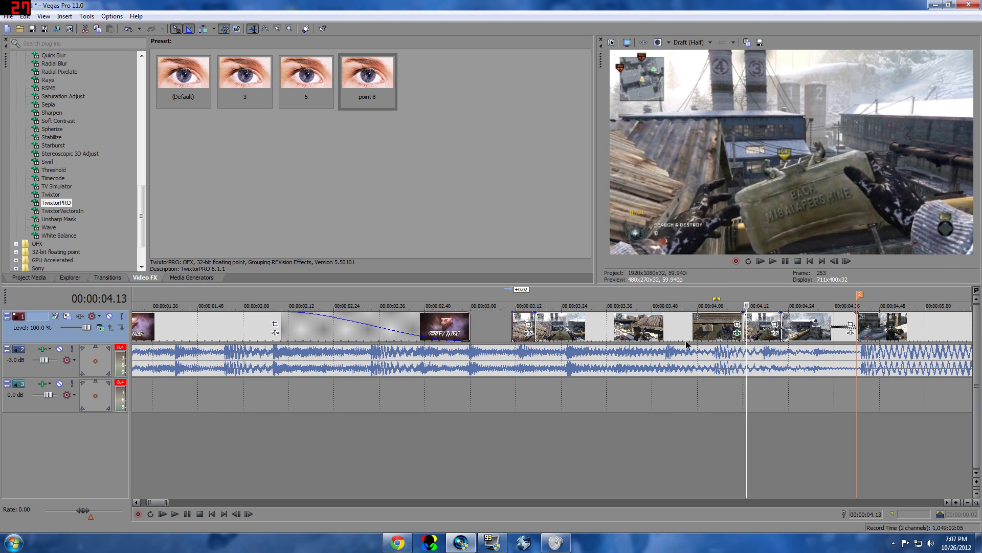
pyautogui.press('Left')
pyautogui.press('Left')
pyautogui.press('Right')
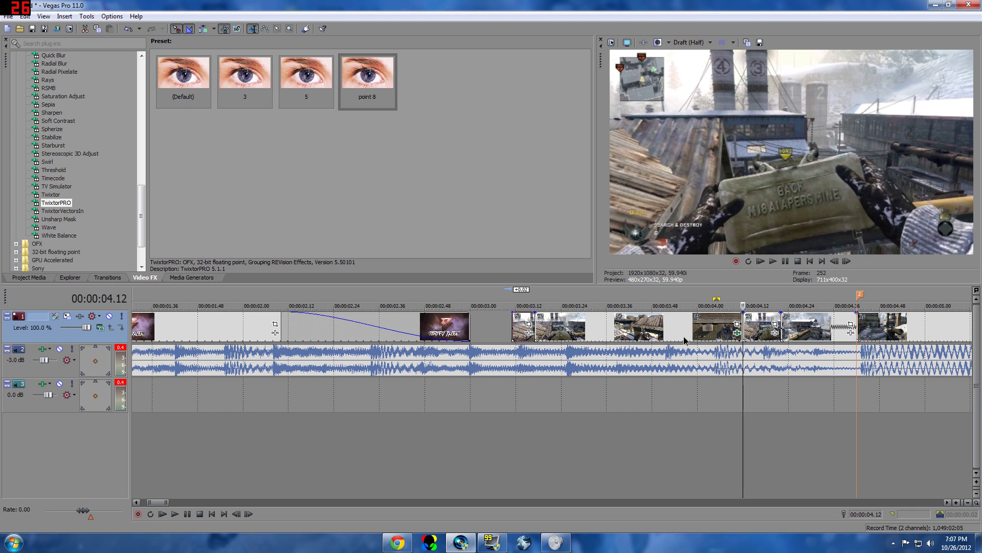
# - Move the Twixtor piece and the short piece before it two frames earlier, and extend the following piece's start two frames back to meet them
pyautogui.moveTo(516, 333); pyautogui.dragTo(584, 332)
pyautogui.click(521, 333)
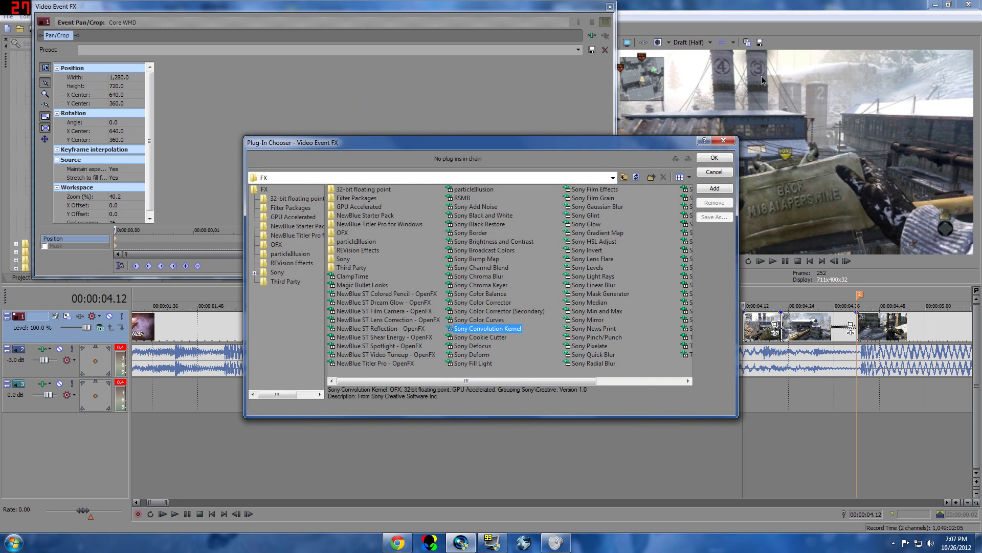
pyautogui.click(719, 148)
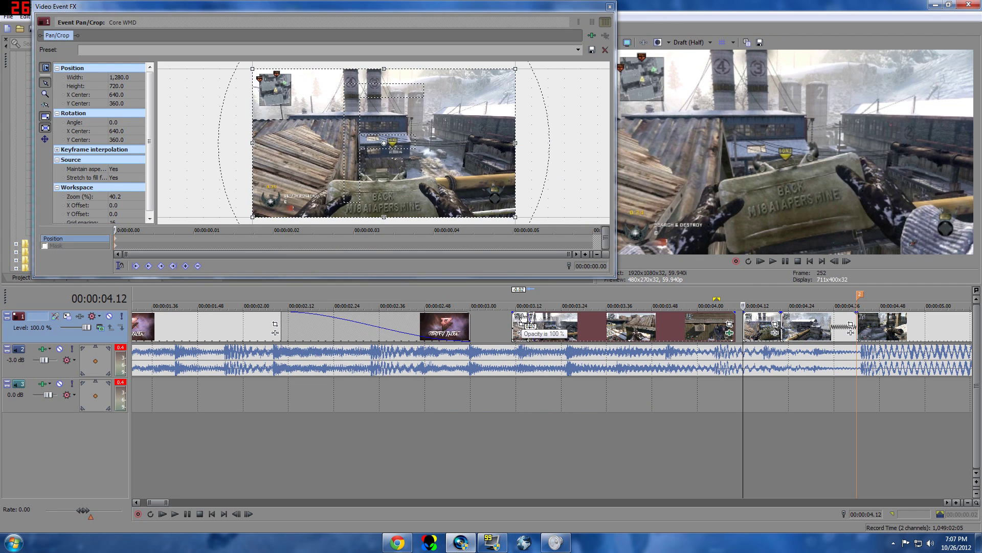
pyautogui.moveTo(514, 316); pyautogui.dragTo(509, 318)
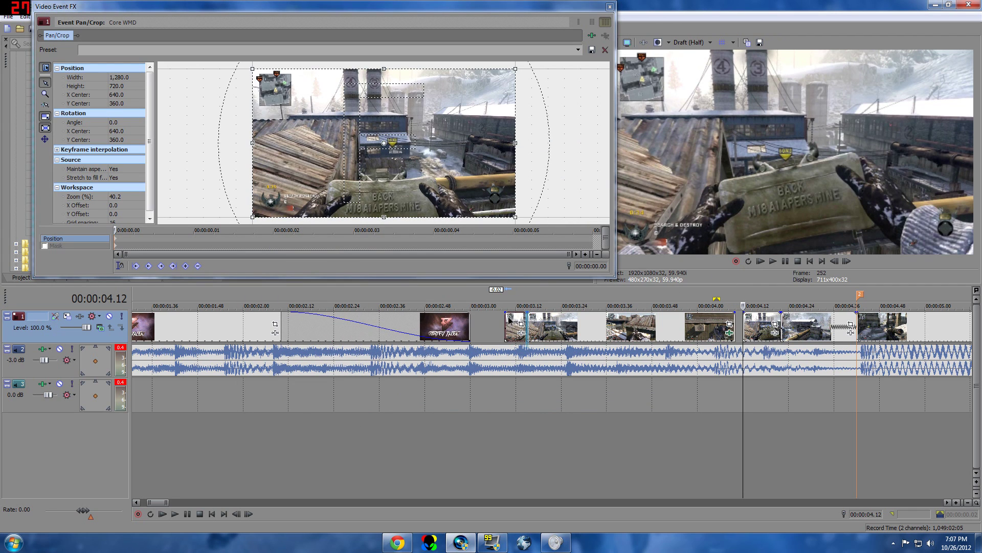
pyautogui.click(609, 7)
pyautogui.moveTo(745, 322); pyautogui.dragTo(733, 323)
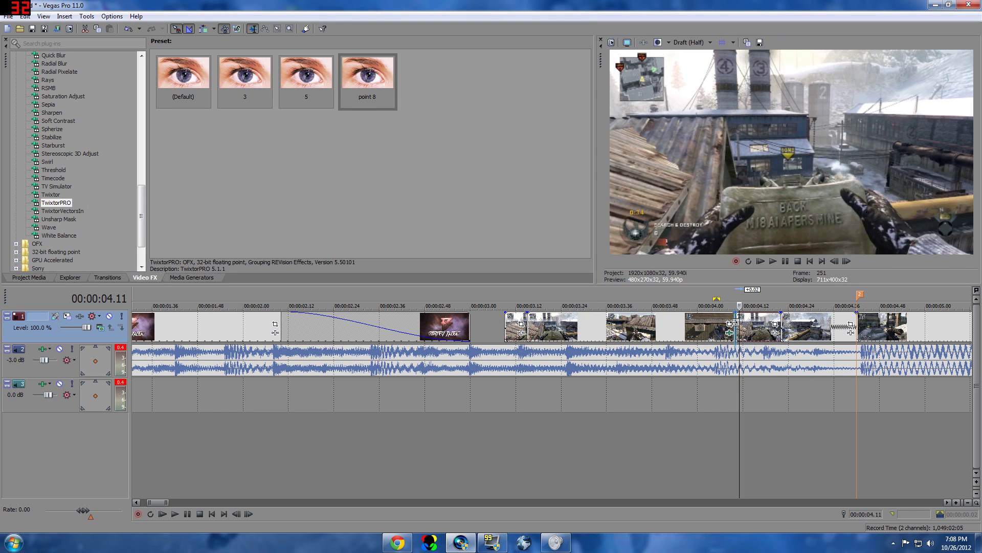
# - Trim one frame off the start of the piece after the Twixtor piece and move the Twixtor piece and first piece one frame later
pyautogui.press('Right')
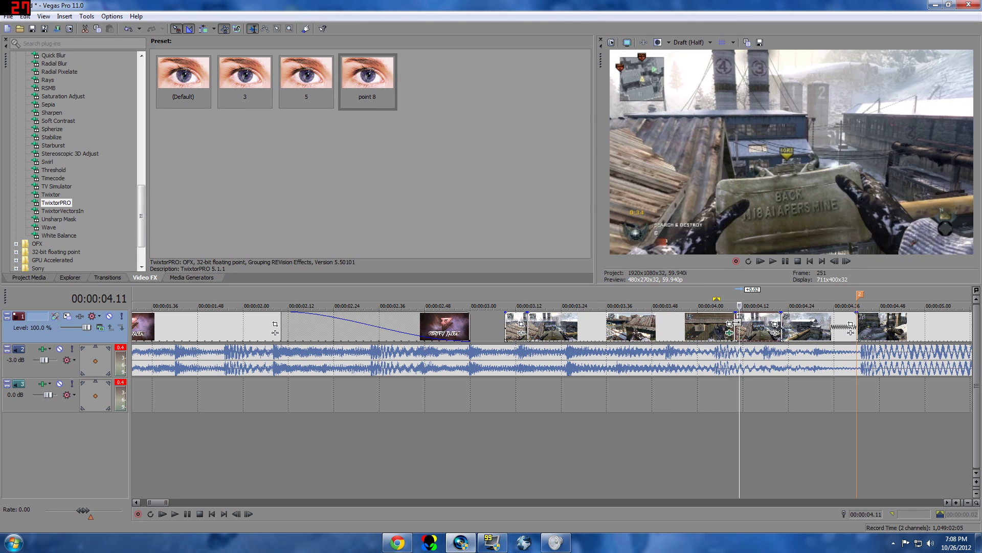
pyautogui.press('Left')
pyautogui.moveTo(736, 323); pyautogui.dragTo(740, 323)
pyautogui.moveTo(608, 333); pyautogui.dragTo(612, 333)
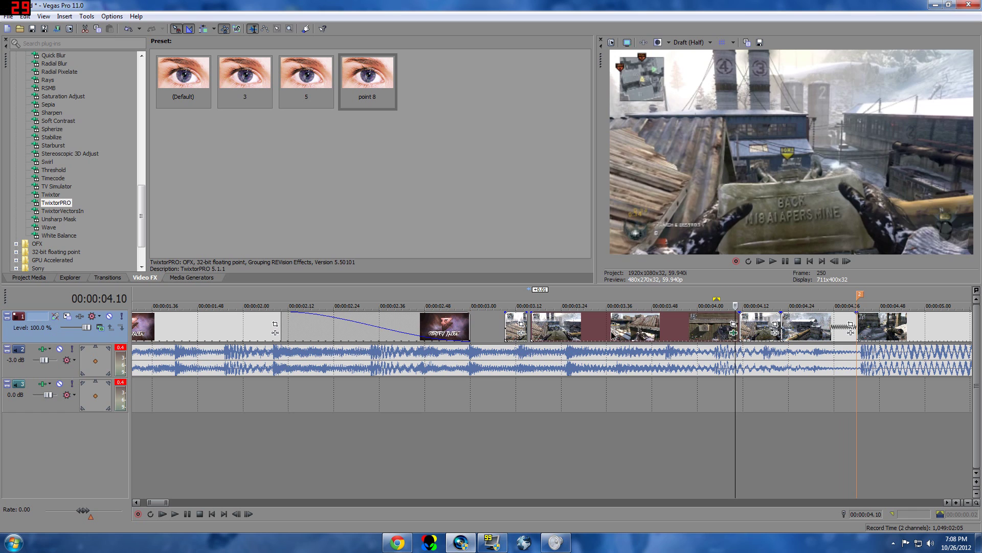
pyautogui.moveTo(521, 339); pyautogui.dragTo(525, 340)
# - Play the range from about 3.11 to 4.19 and replay from 3.56 to check the cut against the beat
pyautogui.click(500, 434)
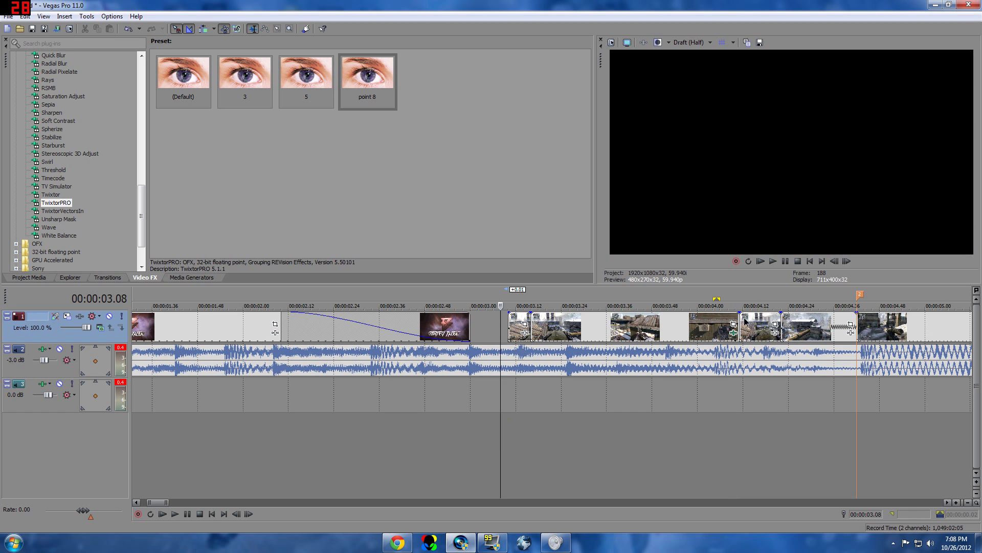
pyautogui.moveTo(770, 299); pyautogui.dragTo(513, 410)
pyautogui.click(772, 261)
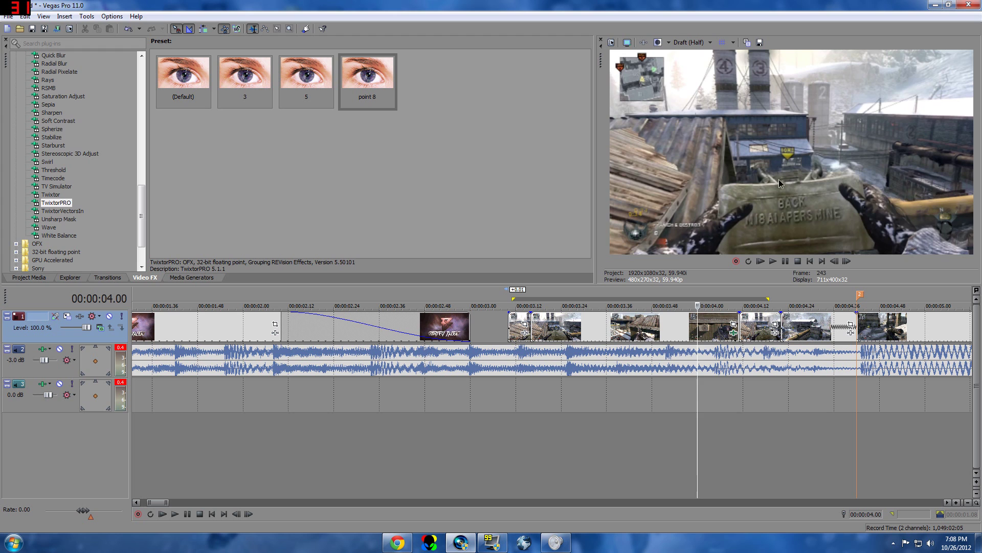
pyautogui.click(773, 261)
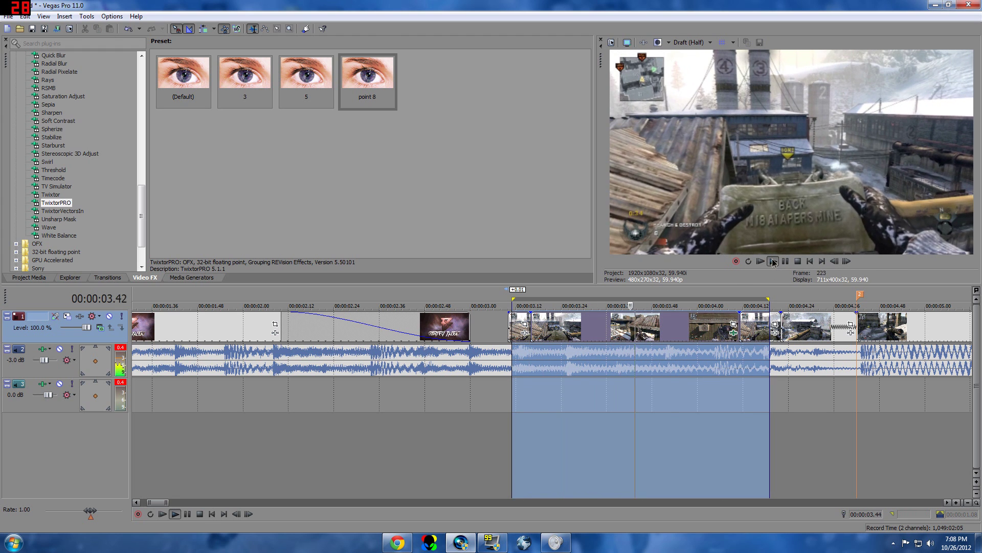
pyautogui.press('space')
pyautogui.click(683, 435)
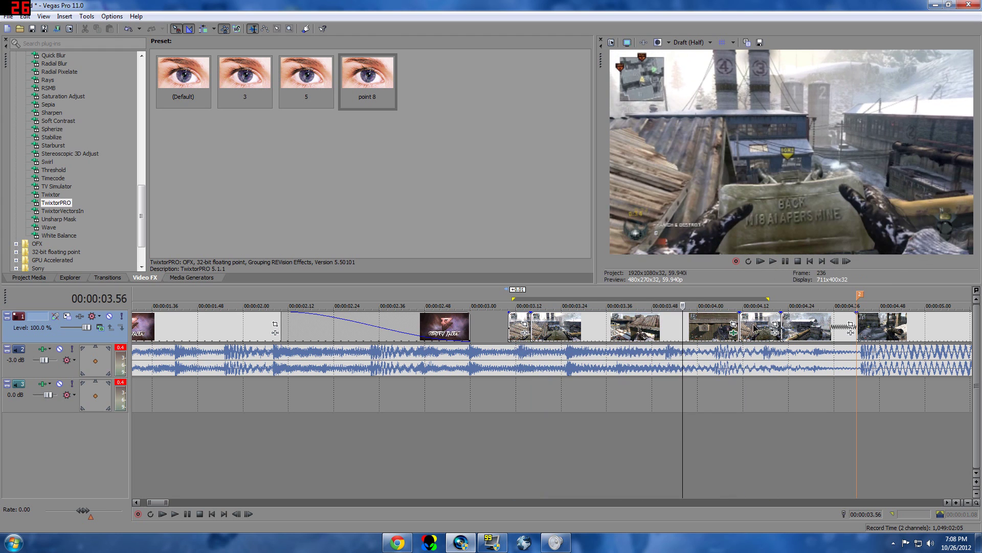
pyautogui.click(771, 264)
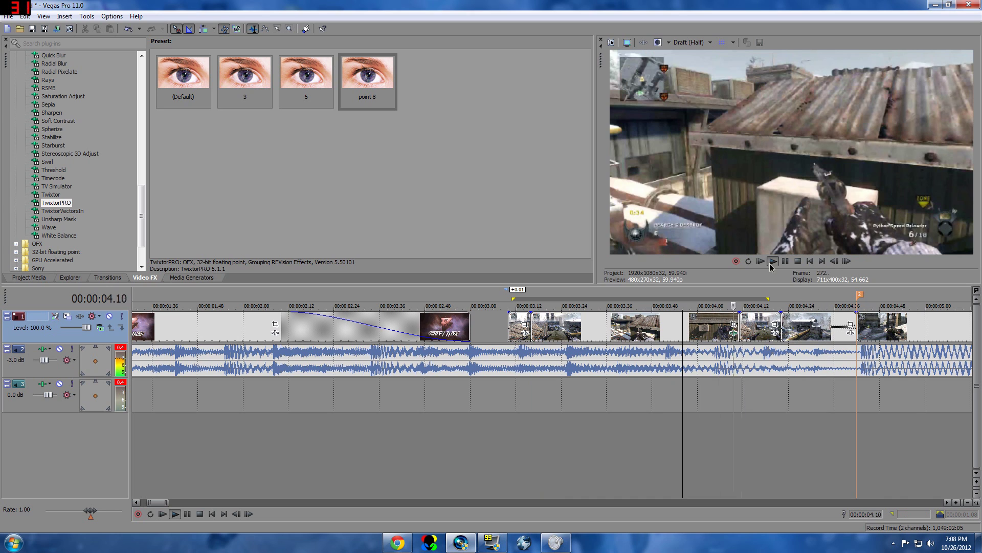
pyautogui.click(783, 263)
# - Play the gameplay pieces over the ranges 3.05 to 4.54 and 3.07 to 4.54 to check the sync
pyautogui.moveTo(902, 422); pyautogui.dragTo(490, 425)
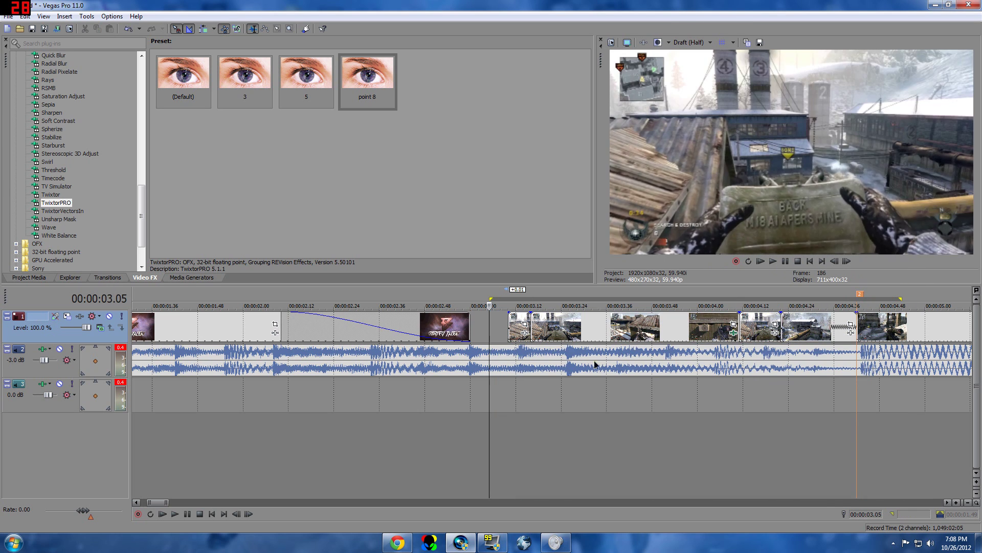
pyautogui.click(773, 262)
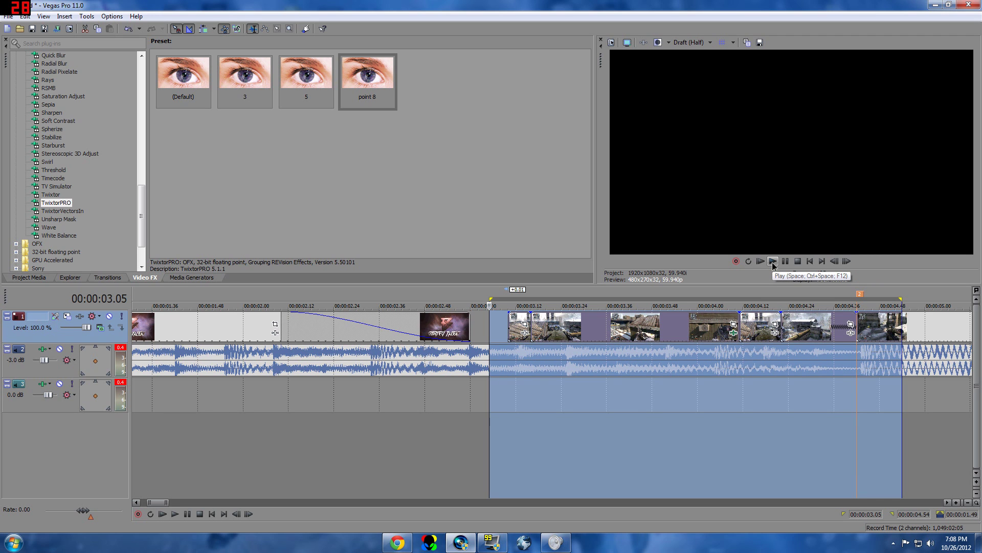
pyautogui.click(772, 263)
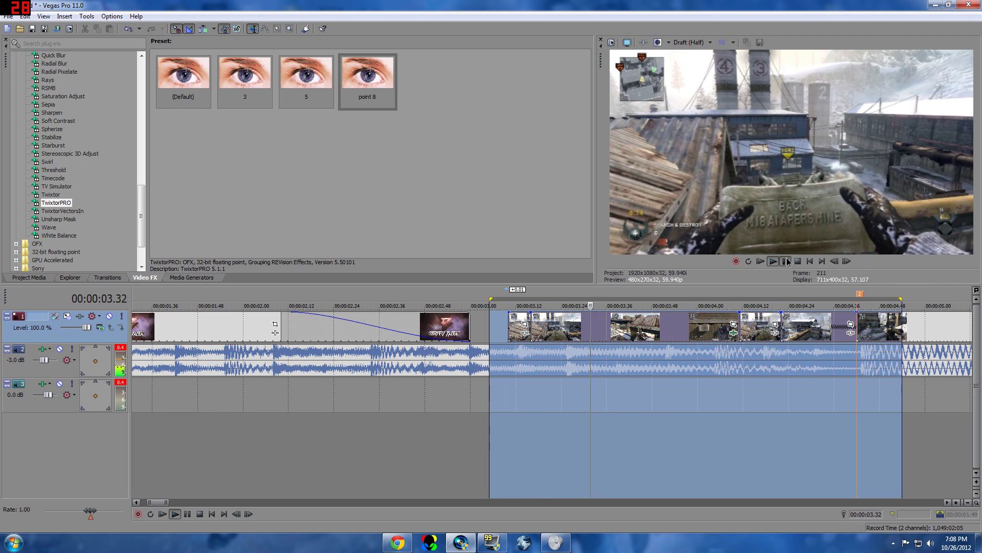
pyautogui.click(582, 357)
pyautogui.moveTo(499, 394); pyautogui.dragTo(901, 395)
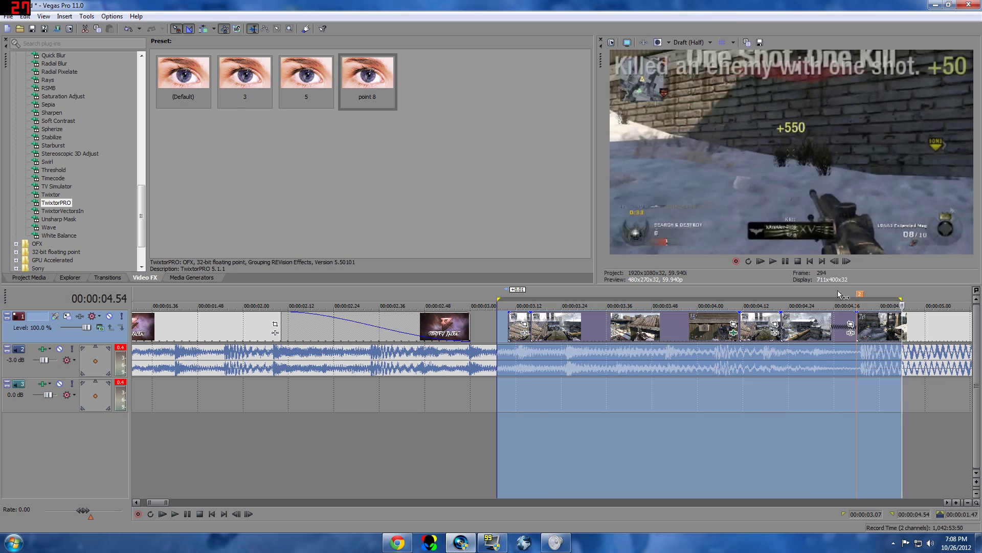
pyautogui.click(773, 261)
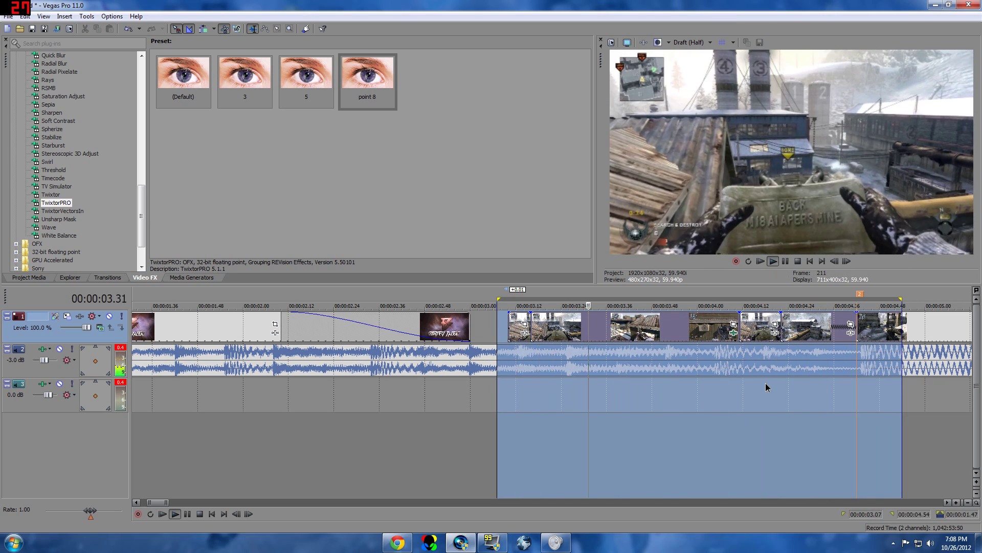
# - Play the gameplay from about 4.18 past marker 2 with more of the song in view, stopping around 5.05
pyautogui.click(766, 383)
pyautogui.scroll(-2, 760, 384)
pyautogui.scroll(-1, 760, 384)
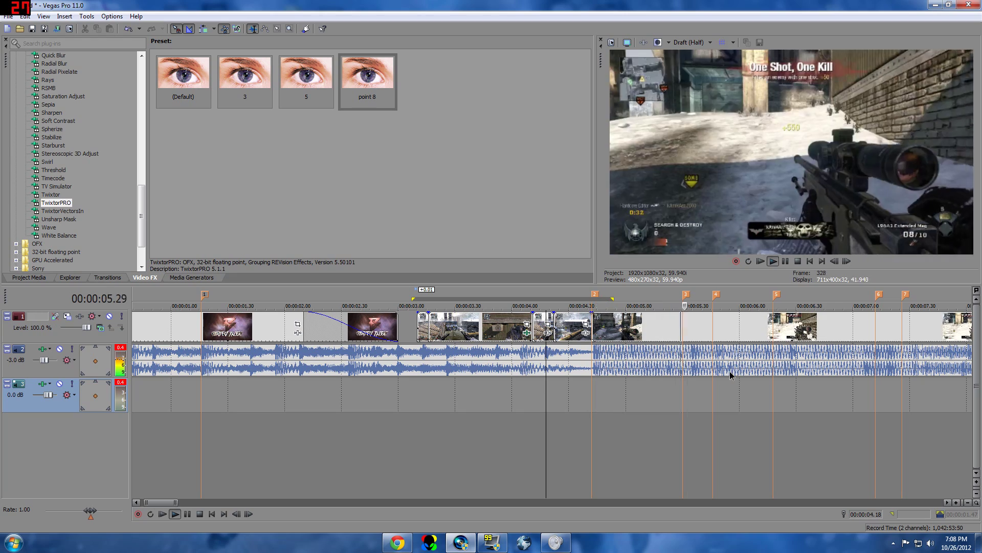
pyautogui.scroll(-1, 550, 436)
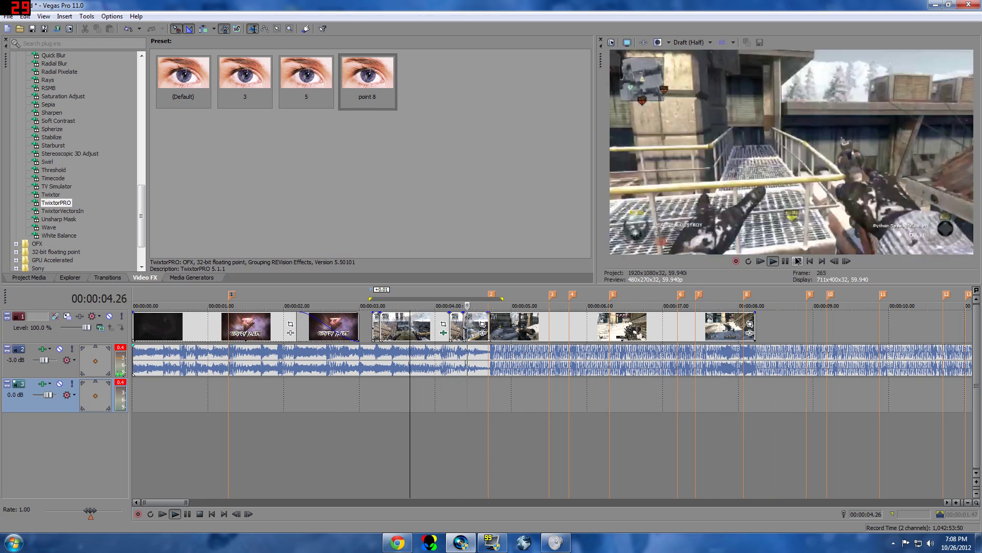
pyautogui.click(786, 261)
pyautogui.scroll(2, 558, 361)
pyautogui.press('space')
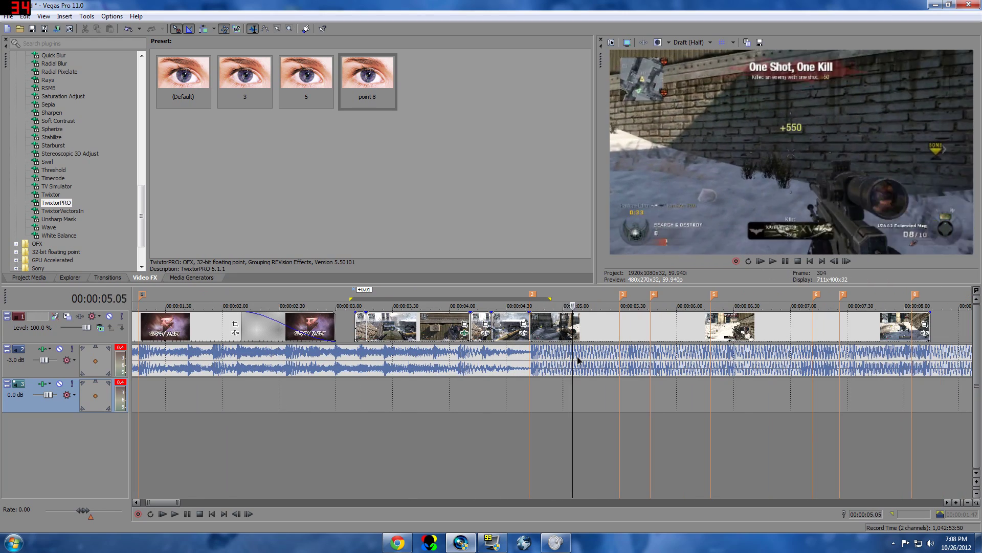
# - Play the long clip after marker 2 repeatedly from about 5.22 past marker 3 to around marker 4
pyautogui.click(623, 333)
pyautogui.press('Left')
pyautogui.press('Left')
pyautogui.press('Left')
pyautogui.press('Left')
pyautogui.press('Left')
pyautogui.press('Left')
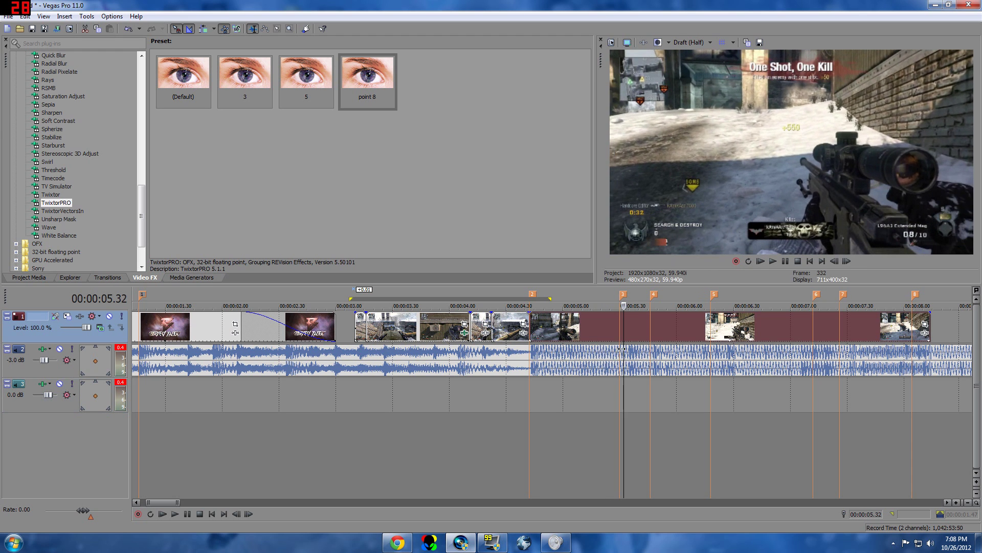
pyautogui.press('Left')
pyautogui.press('Left')
pyautogui.press('Left')
pyautogui.click(773, 261)
pyautogui.click(772, 261)
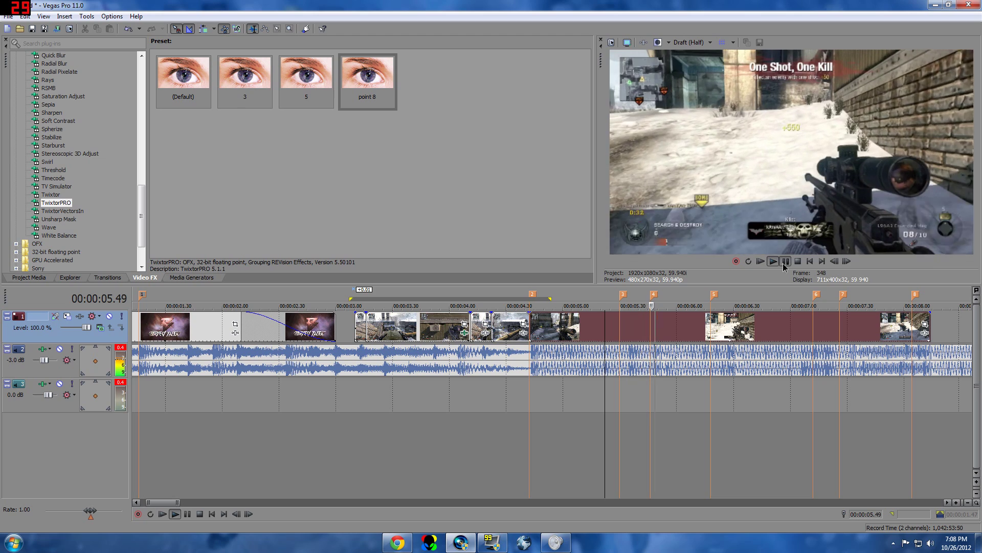
pyautogui.click(785, 261)
pyautogui.press('Left')
pyautogui.press('Left')
pyautogui.press('Left')
pyautogui.press('Left')
pyautogui.press('Left')
pyautogui.press('Left')
pyautogui.press('Left')
pyautogui.press('Left')
pyautogui.press('Left')
pyautogui.press('Left')
pyautogui.press('Left')
pyautogui.press('Left')
pyautogui.press('Left')
pyautogui.press('Left')
pyautogui.press('Left')
pyautogui.press('Left')
pyautogui.press('Left')
pyautogui.press('Left')
pyautogui.press('Left')
pyautogui.press('Left')
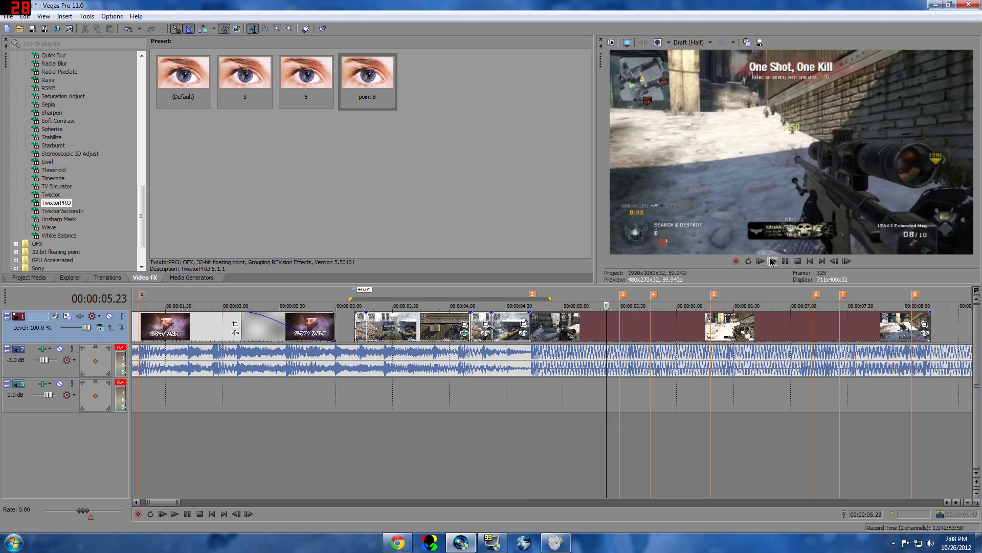
pyautogui.click(773, 261)
pyautogui.click(772, 261)
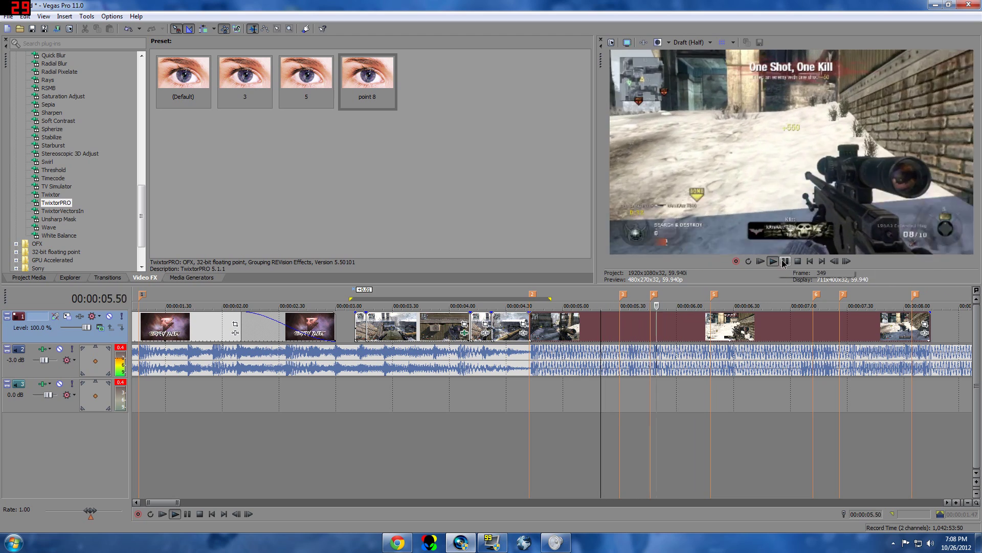
pyautogui.click(784, 261)
# - Step frame by frame through the long clip around marker 3 and place the cursor at 5.30
pyautogui.press('Left')
pyautogui.press('Left')
pyautogui.press('Left')
pyautogui.press('Left')
pyautogui.press('Left')
pyautogui.press('Left')
pyautogui.press('Left')
pyautogui.press('Left')
pyautogui.press('Left')
pyautogui.press('Left')
pyautogui.press('Left')
pyautogui.press('Left')
pyautogui.press('Left')
pyautogui.press('Left')
pyautogui.press('Left')
pyautogui.press('Left')
pyautogui.press('Left')
pyautogui.press('Left')
pyautogui.press('Left')
pyautogui.press('Left')
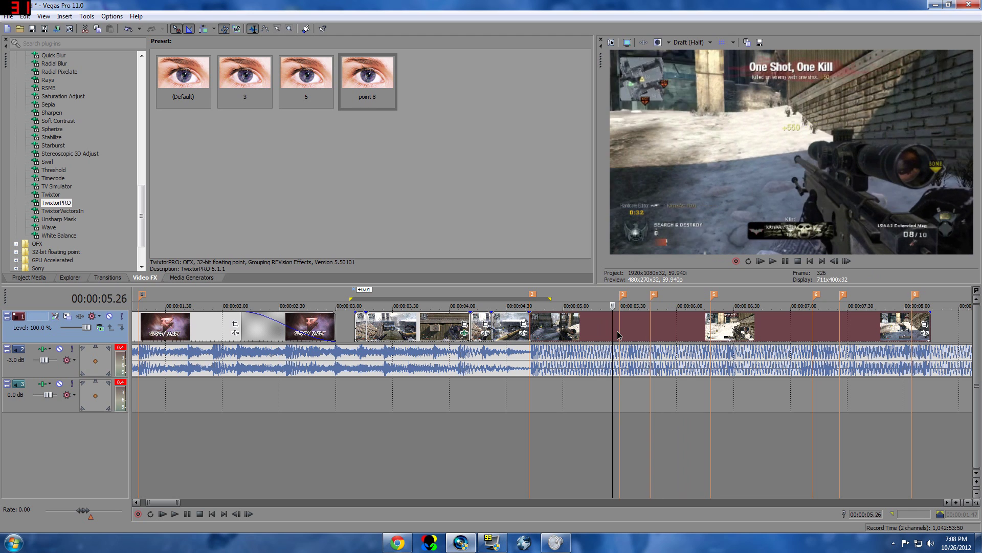
pyautogui.press('Right')
pyautogui.press('Right')
pyautogui.press('Right')
pyautogui.press('Right')
pyautogui.press('Right')
pyautogui.press('Right')
pyautogui.press('Left')
pyautogui.press('Left')
pyautogui.press('Left')
pyautogui.press('Left')
pyautogui.press('Right')
pyautogui.press('Right')
pyautogui.press('Right')
pyautogui.press('Right')
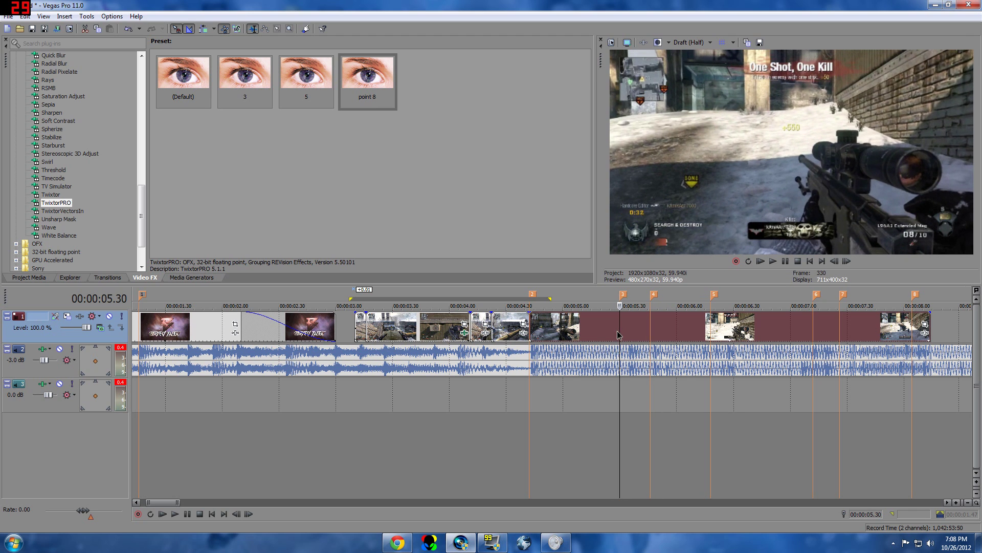
# - Step frame by frame back and forth through the long clip before marker 3, between about 5.30 and 5.12
pyautogui.press('Left')
pyautogui.press('Left')
pyautogui.press('Left')
pyautogui.press('Left')
pyautogui.press('Left')
pyautogui.press('Left')
pyautogui.press('Left')
pyautogui.press('Left')
pyautogui.press('Left')
pyautogui.press('Left')
pyautogui.press('Left')
pyautogui.press('Left')
pyautogui.press('Left')
pyautogui.press('Left')
pyautogui.press('Left')
pyautogui.press('Left')
pyautogui.press('Left')
pyautogui.press('Left')
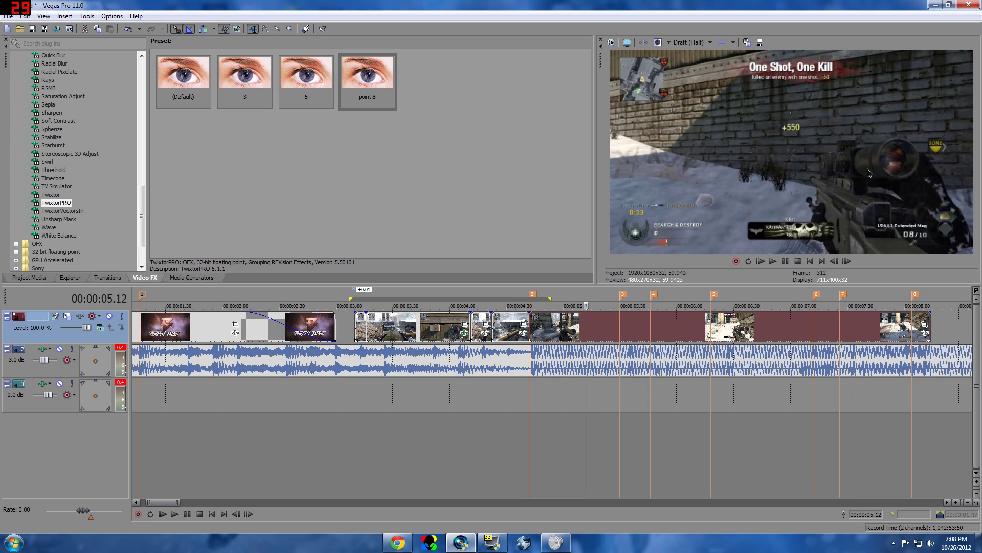
pyautogui.press('Right')
pyautogui.press('Right')
pyautogui.press('Right')
pyautogui.press('Right')
pyautogui.press('Right')
pyautogui.press('Right')
pyautogui.press('Right')
pyautogui.press('Right')
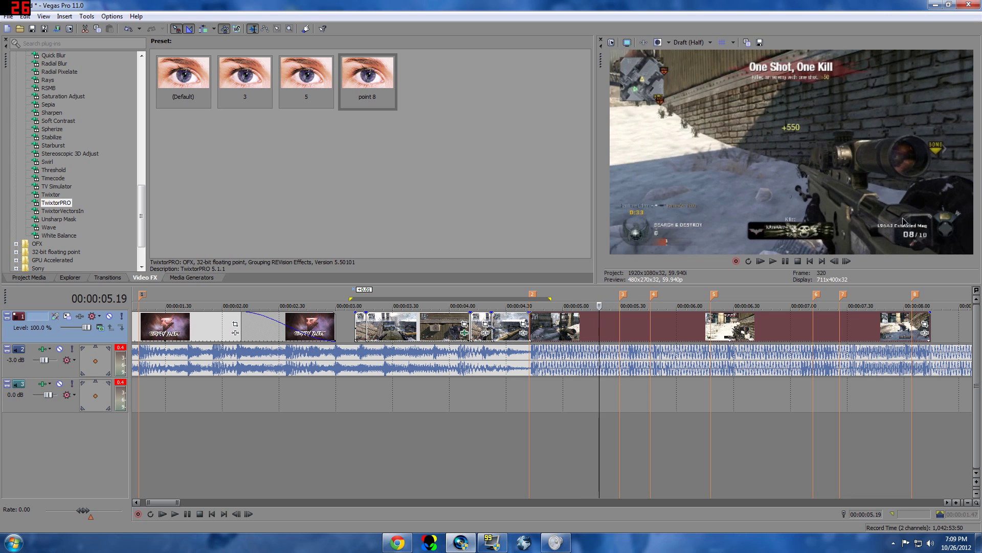
pyautogui.press('Left')
pyautogui.press('Left')
pyautogui.press('Left')
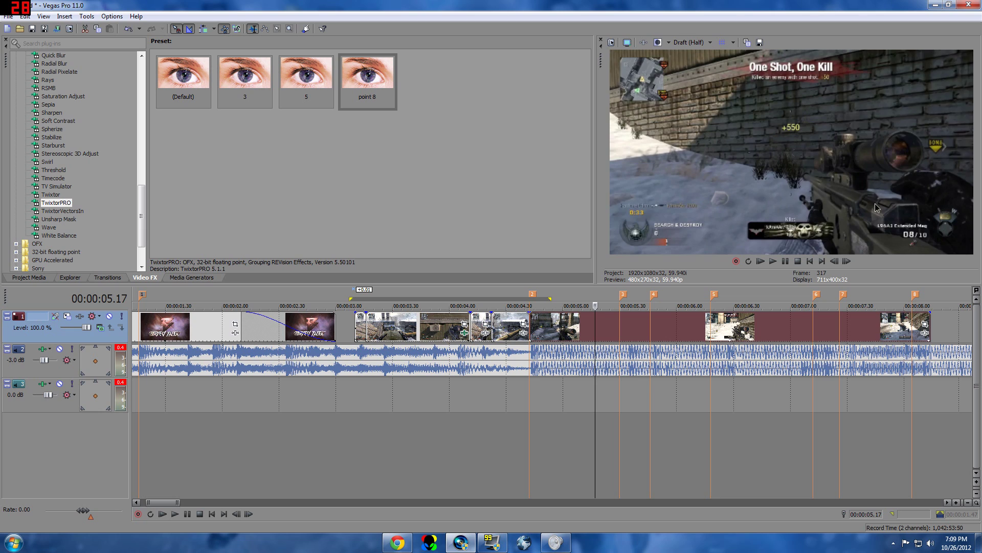
pyautogui.press('Left')
pyautogui.press('Left')
pyautogui.press('Left')
pyautogui.press('Right')
pyautogui.press('Left')
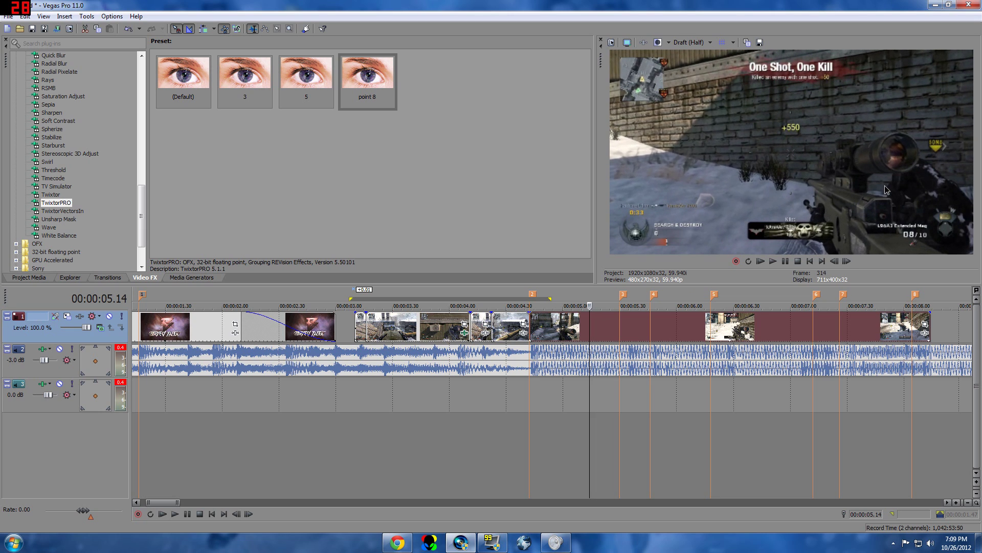
pyautogui.press('Left')
pyautogui.press('Right')
pyautogui.press('Right')
pyautogui.press('Left')
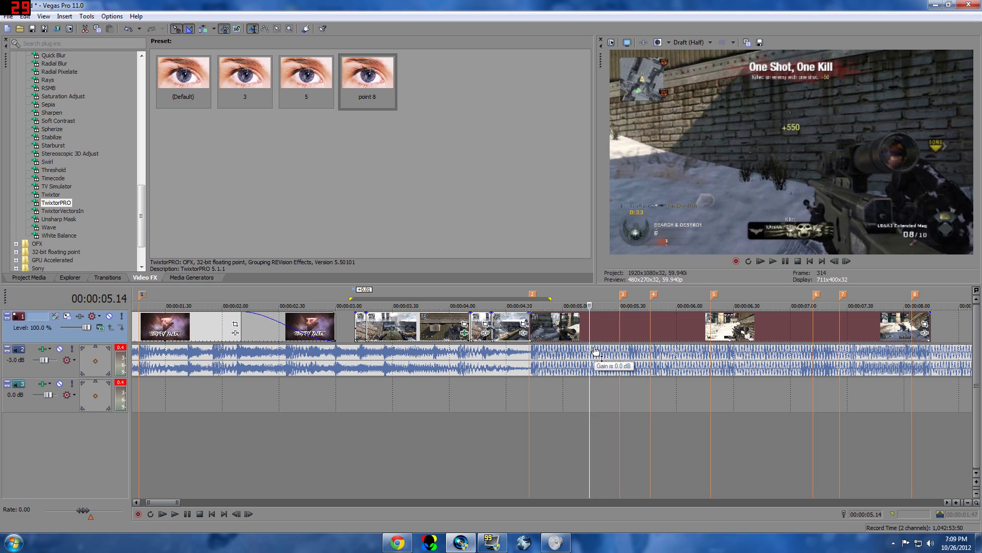
pyautogui.press('Left')
pyautogui.press('Right')
pyautogui.press('Left')
pyautogui.press('Left')
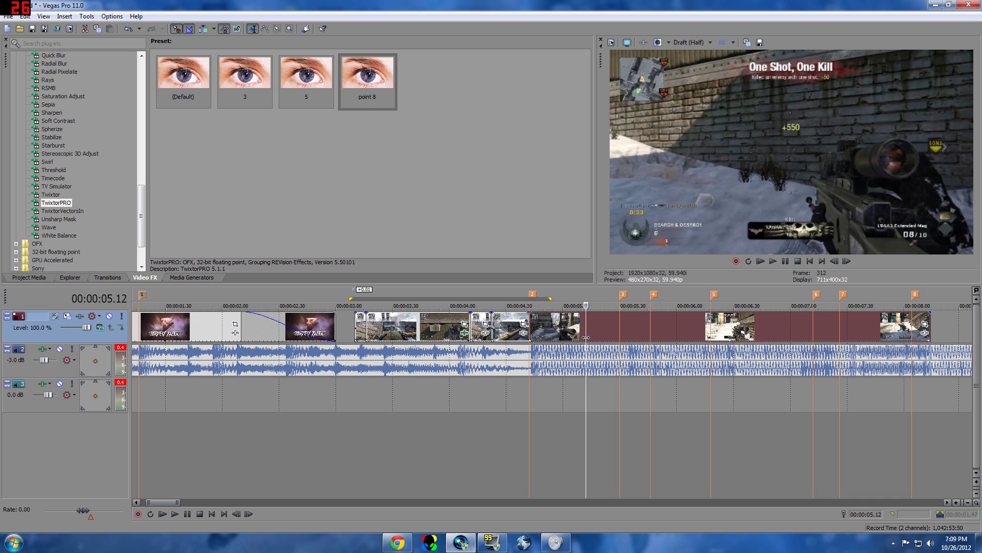
# - Step back through the long clip after marker 2 and split it at 5.02
pyautogui.press('Left')
pyautogui.press('Left')
pyautogui.press('Left')
pyautogui.press('Left')
pyautogui.press('Left')
pyautogui.press('Left')
pyautogui.press('Left')
pyautogui.press('Left')
pyautogui.press('Left')
pyautogui.press('Left')
pyautogui.press('Left')
pyautogui.press('Left')
pyautogui.press('Left')
pyautogui.press('Left')
pyautogui.press('Left')
pyautogui.press('Left')
pyautogui.press('Left')
pyautogui.press('Left')
pyautogui.press('Left')
pyautogui.press('Right')
pyautogui.press('Right')
pyautogui.press('Right')
pyautogui.press('Right')
pyautogui.press('Right')
pyautogui.press('Right')
pyautogui.press('Right')
pyautogui.press('Right')
pyautogui.press('Right')
pyautogui.press('Right')
pyautogui.press('Right')
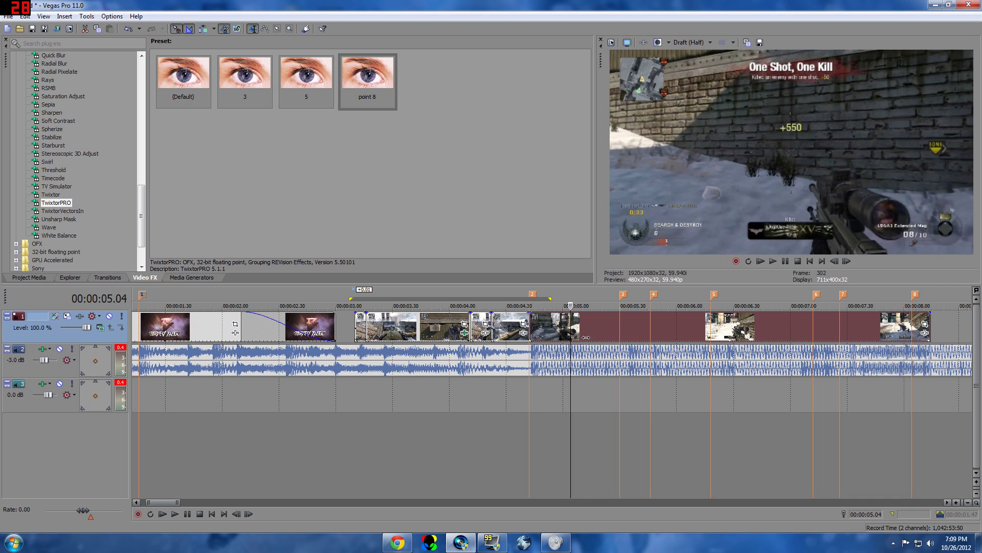
pyautogui.press('Right')
pyautogui.press('Left')
pyautogui.press('Left')
pyautogui.press('Left')
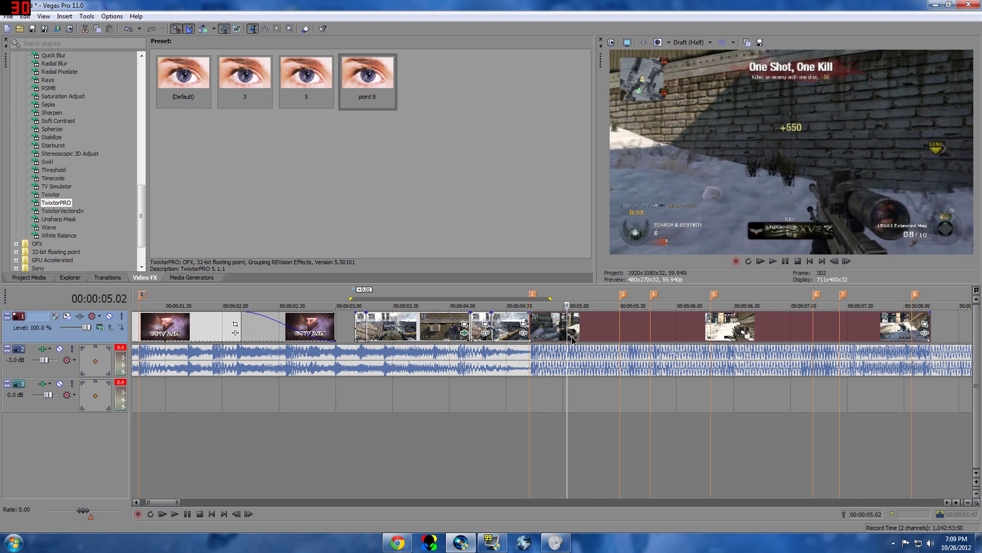
pyautogui.press('s')
pyautogui.moveTo(574, 336); pyautogui.dragTo(615, 336)
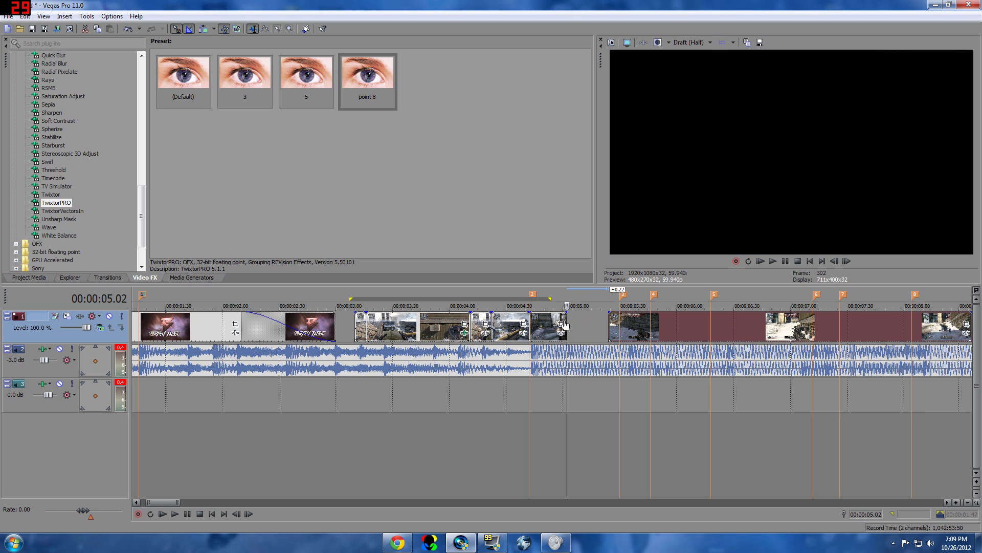
pyautogui.moveTo(567, 316); pyautogui.dragTo(572, 315)
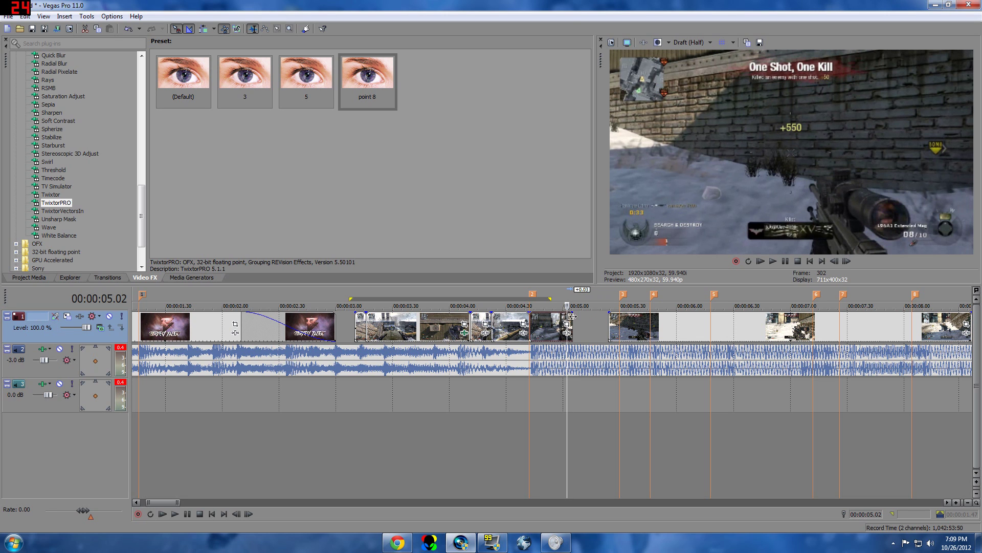
pyautogui.hotkey('ctrl', 'z')
pyautogui.hotkey('ctrl', 'z')
pyautogui.hotkey('ctrl', 'z')
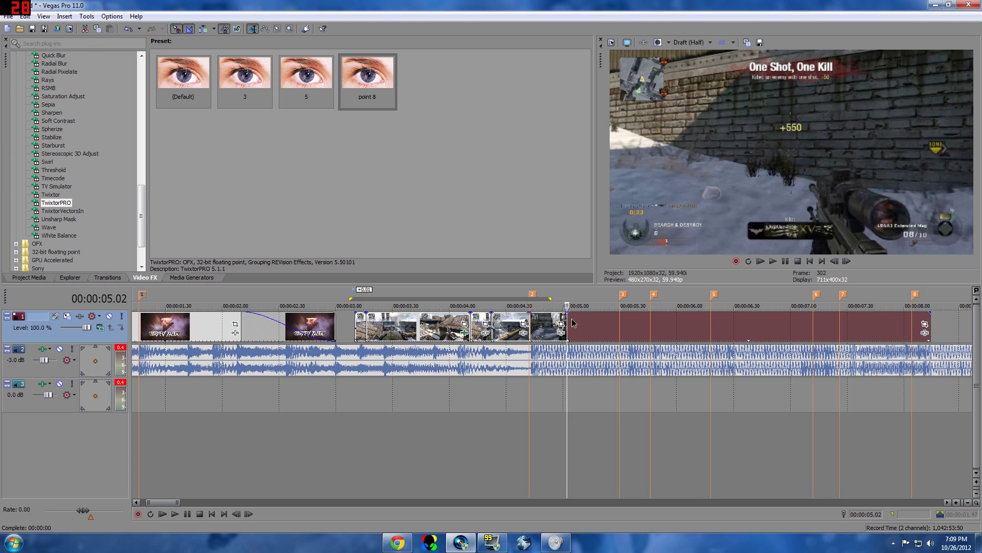
# - Move the long clip after 5.02 to start at marker 3 and fill the gap by extending the preceding footage as a separate piece
pyautogui.moveTo(572, 323); pyautogui.dragTo(624, 330)
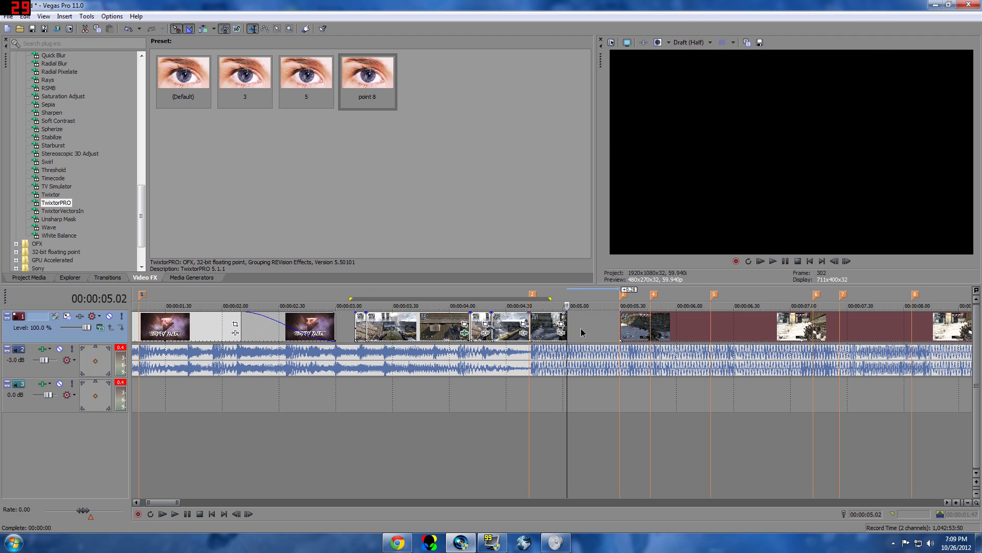
pyautogui.moveTo(566, 328)
pyautogui.mouseDown()
pyautogui.moveTo(619, 328)
pyautogui.moveTo(617, 318)
pyautogui.moveTo(570, 327)
pyautogui.mouseUp()
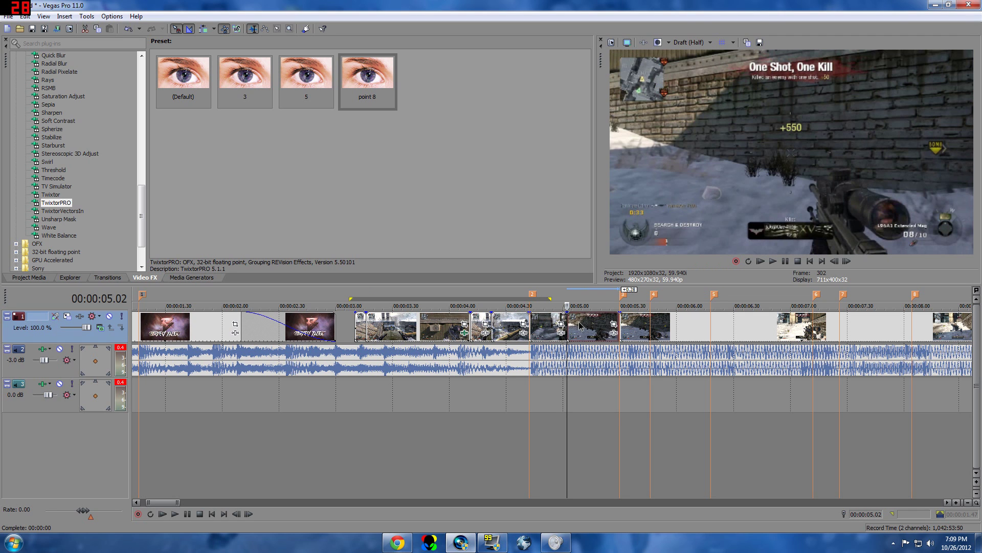
# - Apply the TwixtorPRO preset point 8 to the piece between 5.02 and marker 3 and close its effect settings
pyautogui.moveTo(383, 91); pyautogui.dragTo(600, 339)
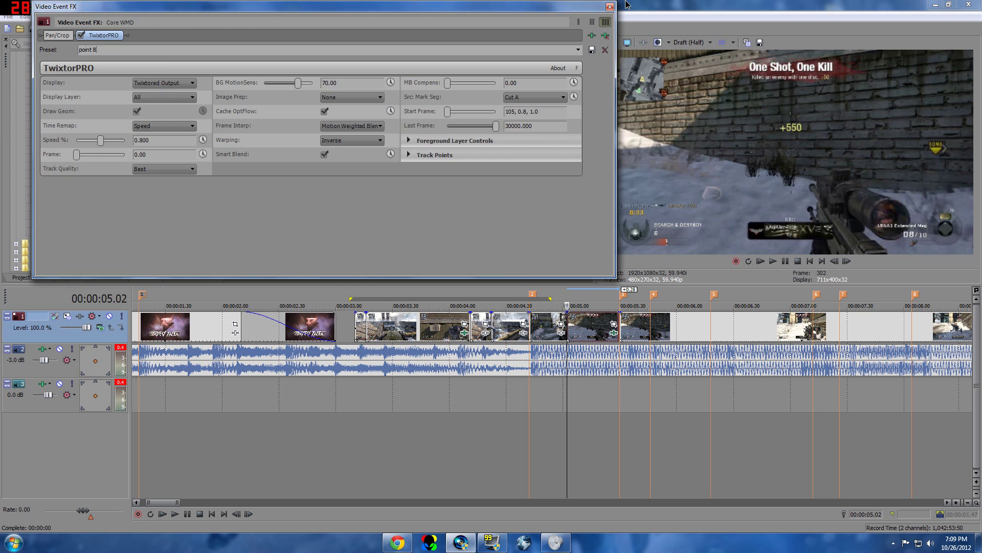
pyautogui.click(609, 6)
# - Step frame by frame through the slowed piece from about 5.04 toward marker 3 to check the slow motion
pyautogui.moveTo(664, 443); pyautogui.dragTo(556, 417)
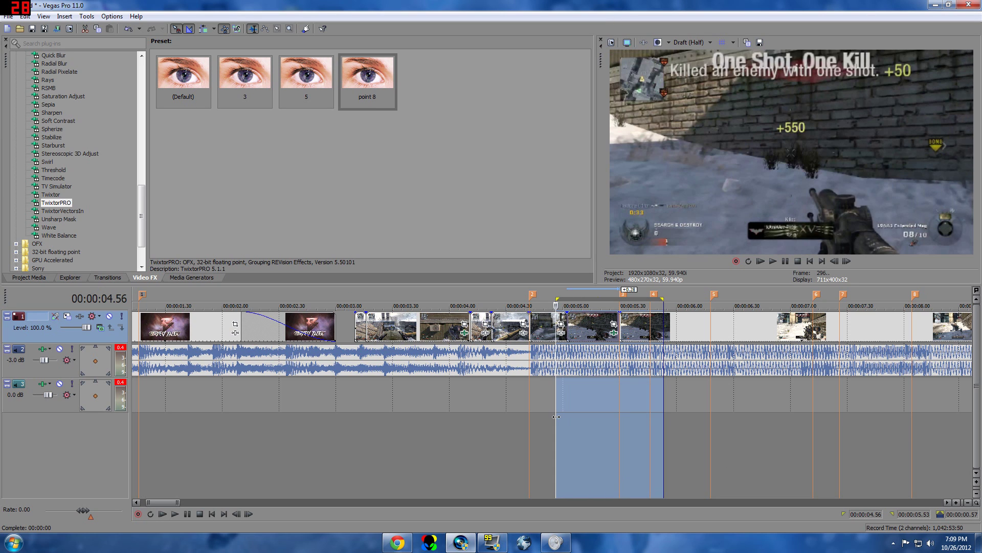
pyautogui.click(561, 417)
pyautogui.click(560, 417)
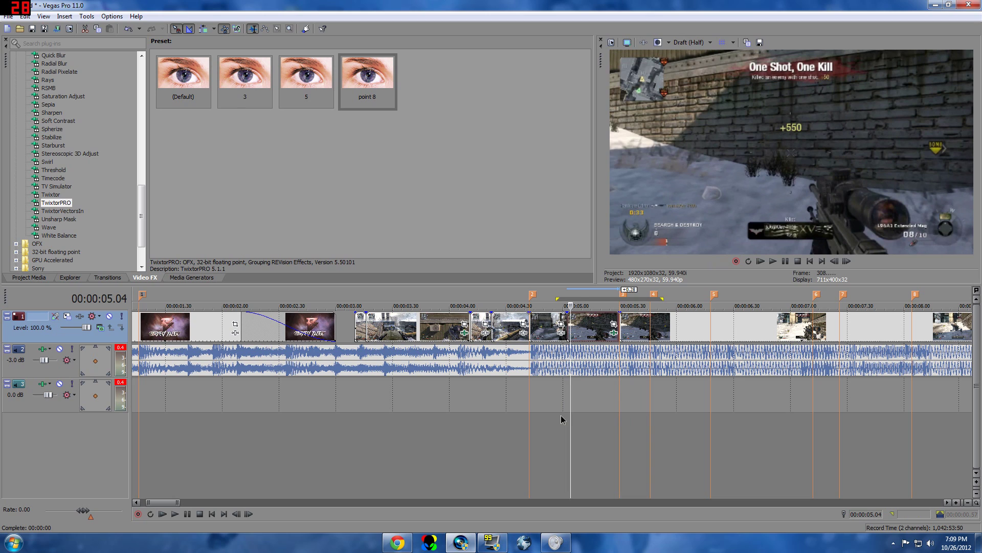
pyautogui.press('Right')
pyautogui.press('Right')
pyautogui.press('Right')
pyautogui.press('Right')
pyautogui.press('Right')
pyautogui.press('Right')
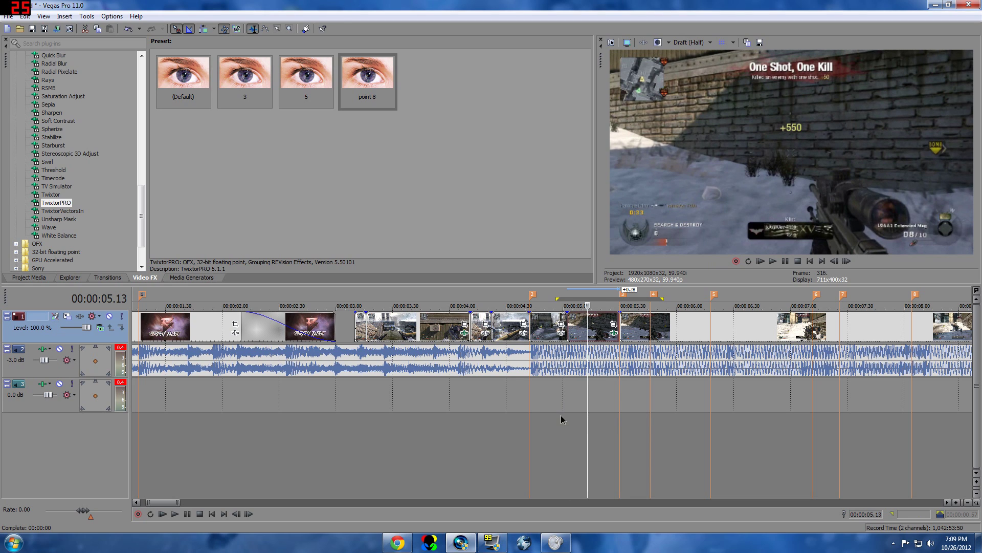
pyautogui.press('Right')
pyautogui.press('Right')
pyautogui.press('Right')
pyautogui.press('Right')
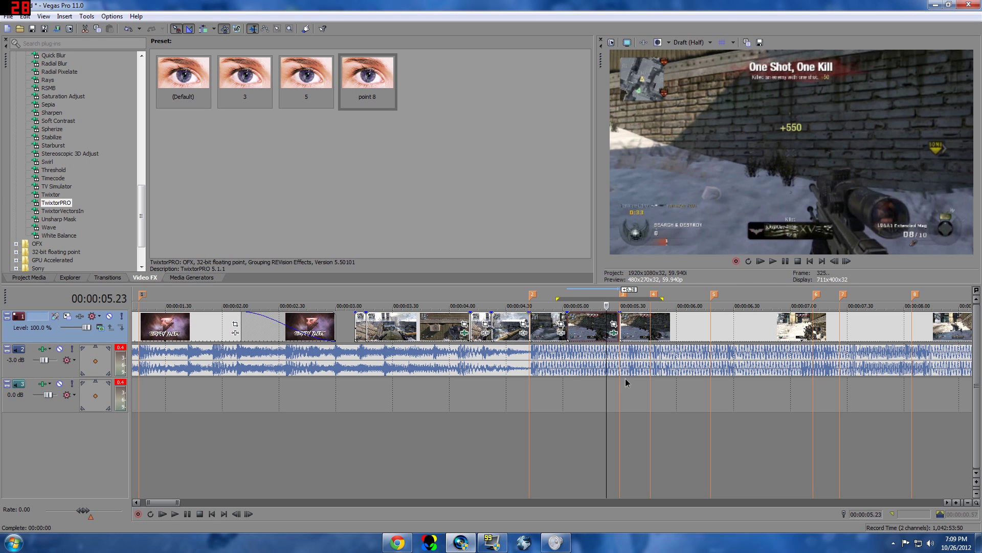
pyautogui.press('Right')
pyautogui.press('Right')
pyautogui.press('Right')
pyautogui.press('Right')
pyautogui.press('Right')
pyautogui.press('BackSpace')
# - Play the range from before marker 2 to marker 4 and check the frames around the cut at marker 3
pyautogui.moveTo(651, 381); pyautogui.dragTo(500, 382)
pyautogui.click(774, 266)
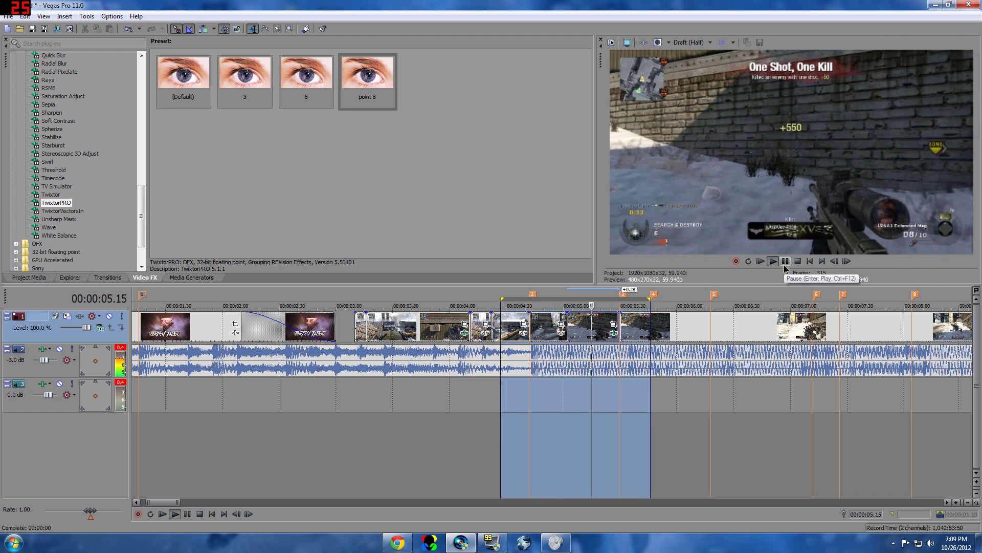
pyautogui.click(785, 261)
pyautogui.press('Left')
pyautogui.press('Left')
pyautogui.press('Left')
pyautogui.press('Left')
pyautogui.press('Left')
pyautogui.press('Left')
pyautogui.press('Left')
pyautogui.press('Left')
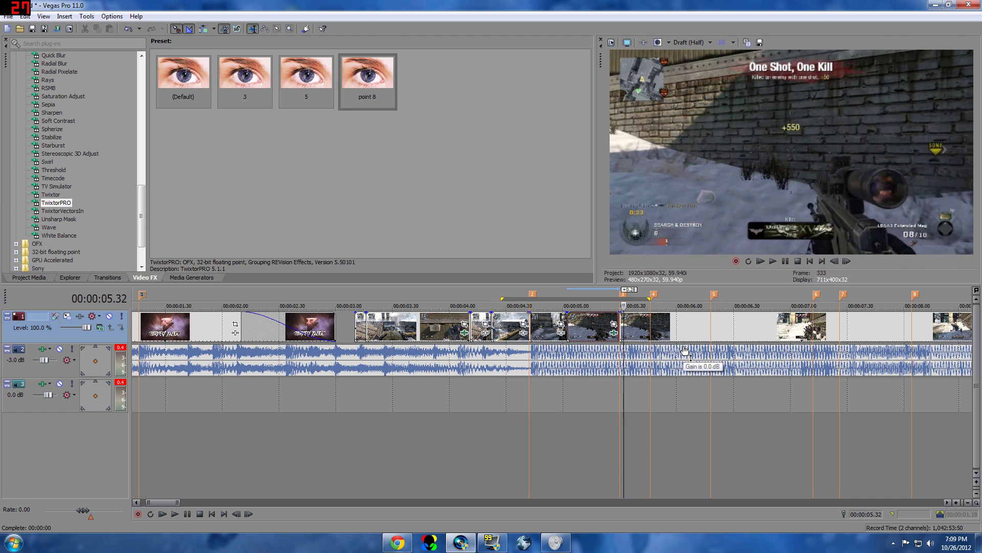
pyautogui.press('Right')
pyautogui.press('Right')
pyautogui.press('Right')
pyautogui.press('Left')
pyautogui.press('Left')
pyautogui.press('Left')
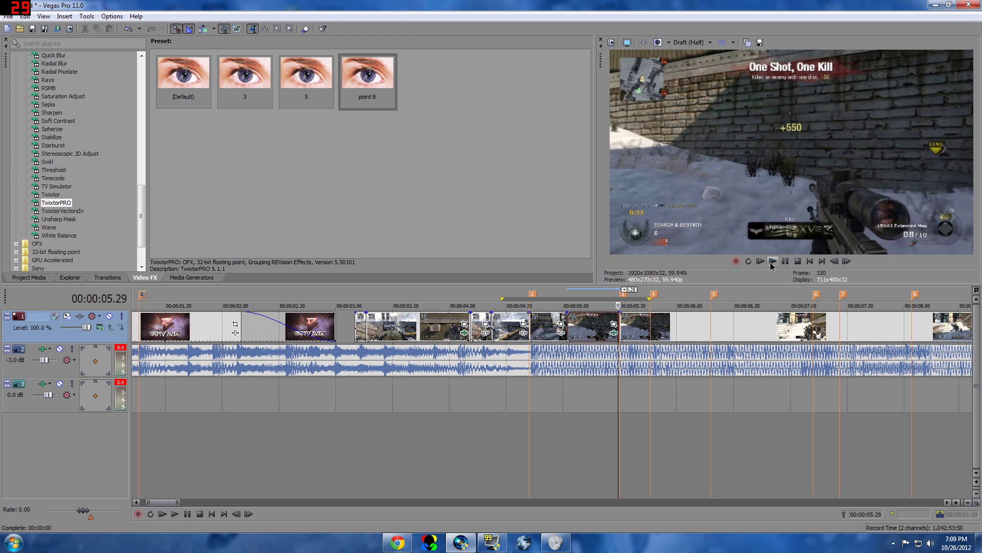
pyautogui.click(772, 261)
pyautogui.click(773, 261)
pyautogui.click(785, 261)
# - Try splitting the long clip at 5.46, shortening the piece before the split by 12 frames and moving the remaining clip up against it
pyautogui.press('Right')
pyautogui.press('Right')
pyautogui.press('Right')
pyautogui.press('Right')
pyautogui.press('Right')
pyautogui.press('Right')
pyautogui.press('Right')
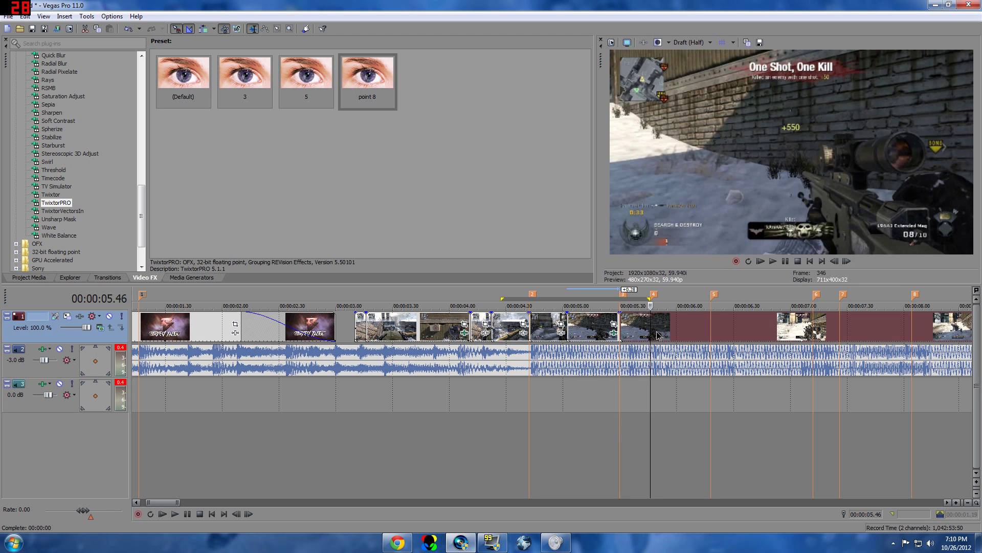
pyautogui.press('Left')
pyautogui.press('Left')
pyautogui.press('Left')
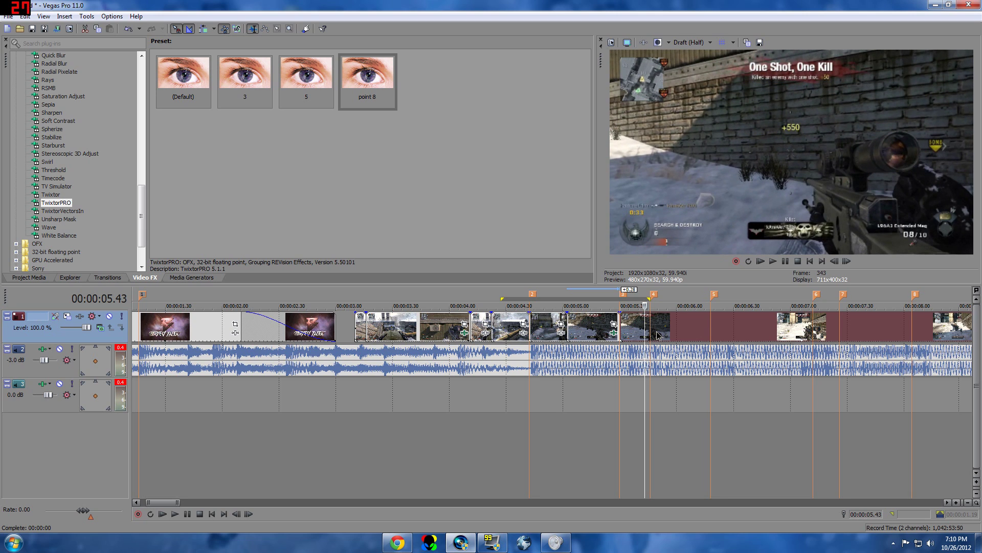
pyautogui.press('Right')
pyautogui.press('Right')
pyautogui.press('Right')
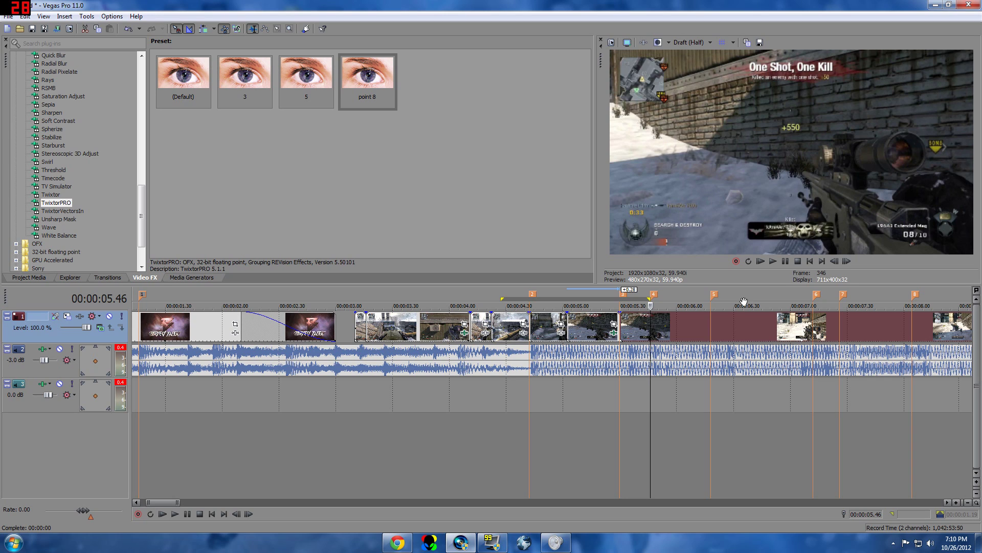
pyautogui.press('s')
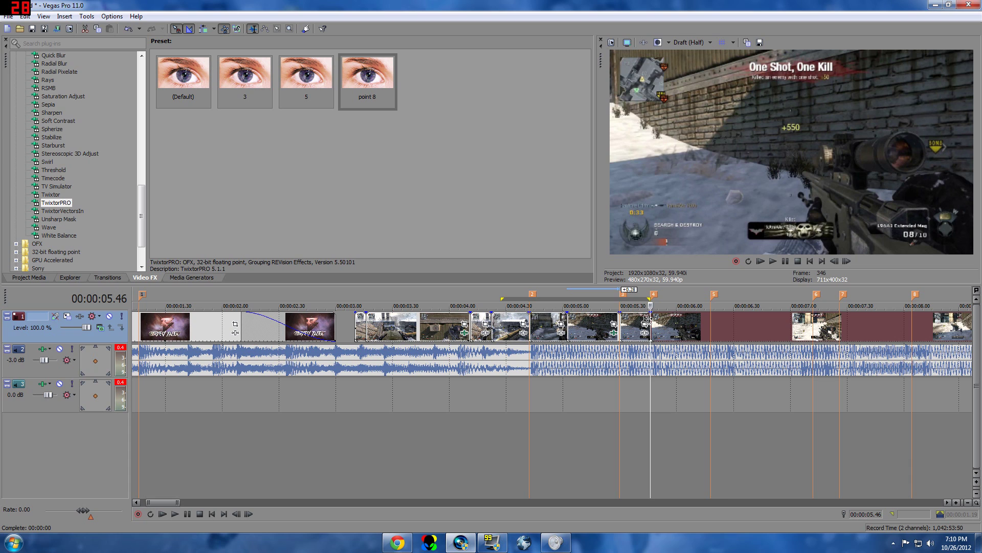
pyautogui.moveTo(648, 320); pyautogui.dragTo(633, 319)
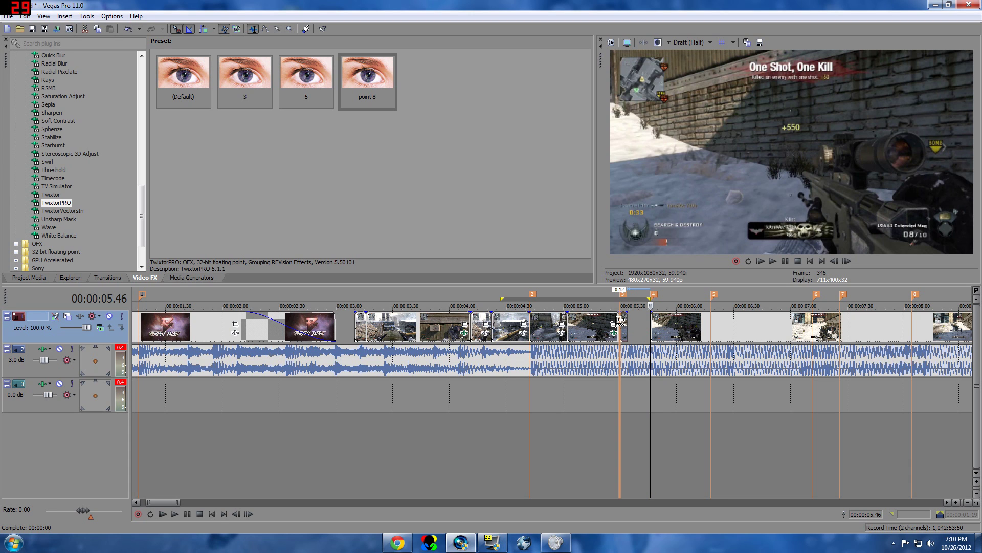
pyautogui.moveTo(689, 324); pyautogui.dragTo(666, 324)
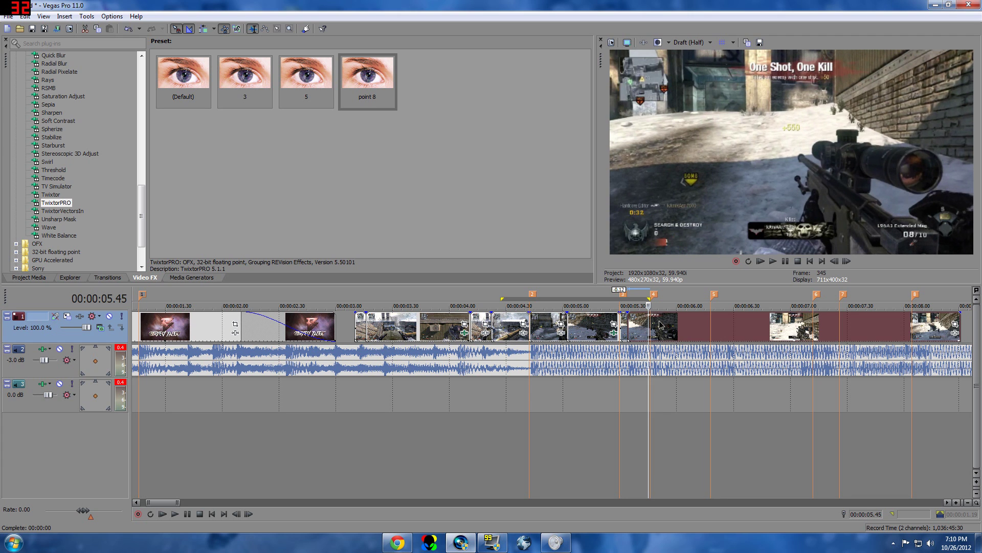
# - Play the range 5.27 to 6.02 and undo the move, trim and split near marker 4
pyautogui.moveTo(681, 420); pyautogui.dragTo(614, 410)
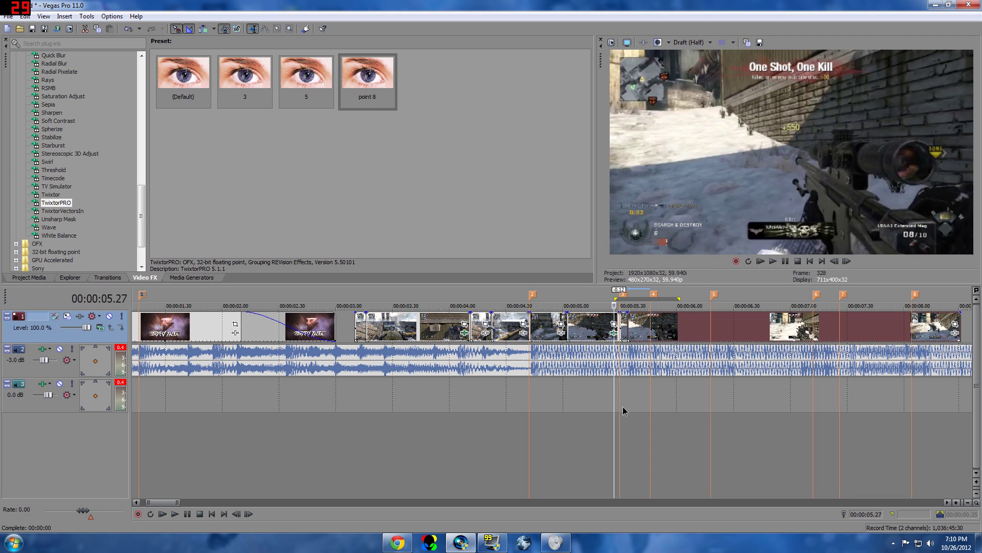
pyautogui.click(773, 261)
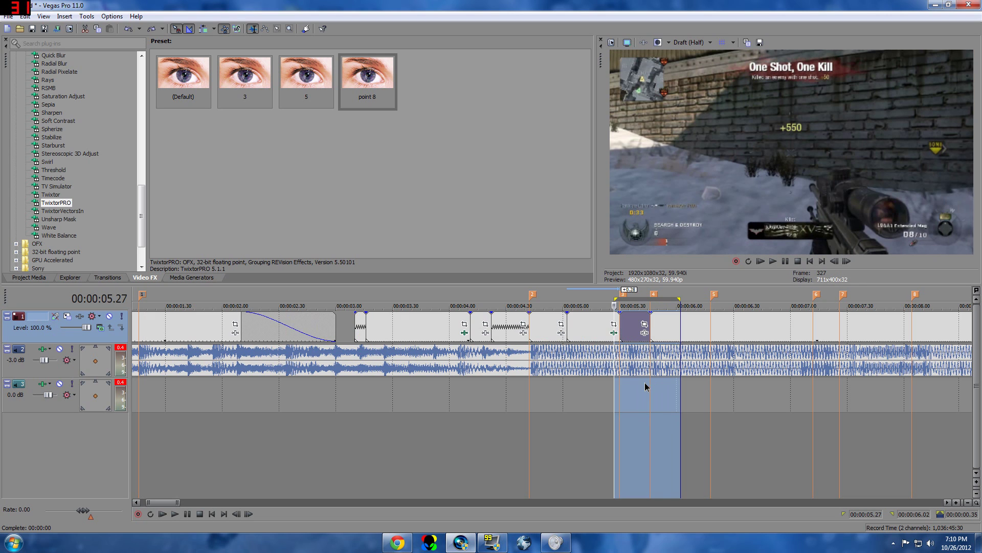
pyautogui.click(623, 399)
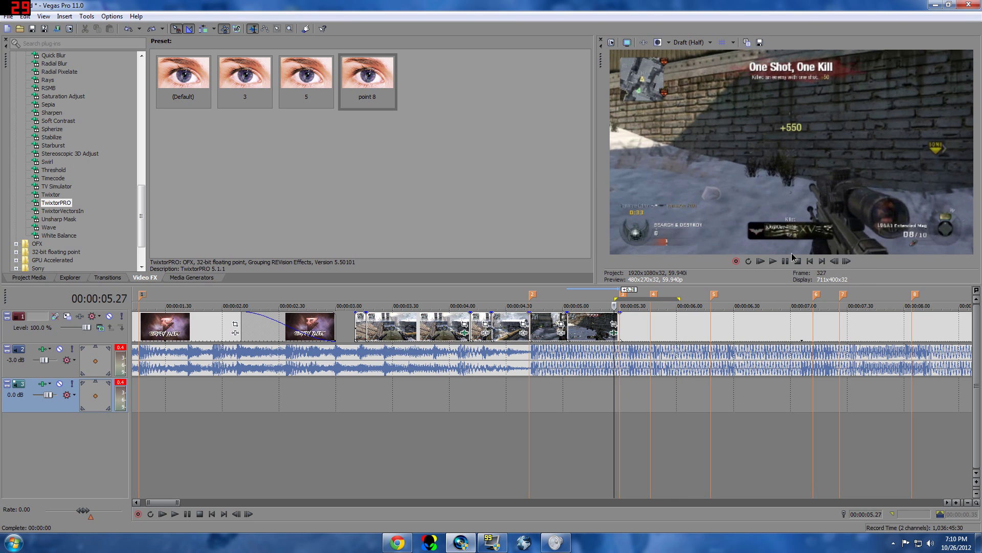
# - Play the clips from 5.27 past marker 3 and step back frame by frame to 5.29
pyautogui.click(774, 262)
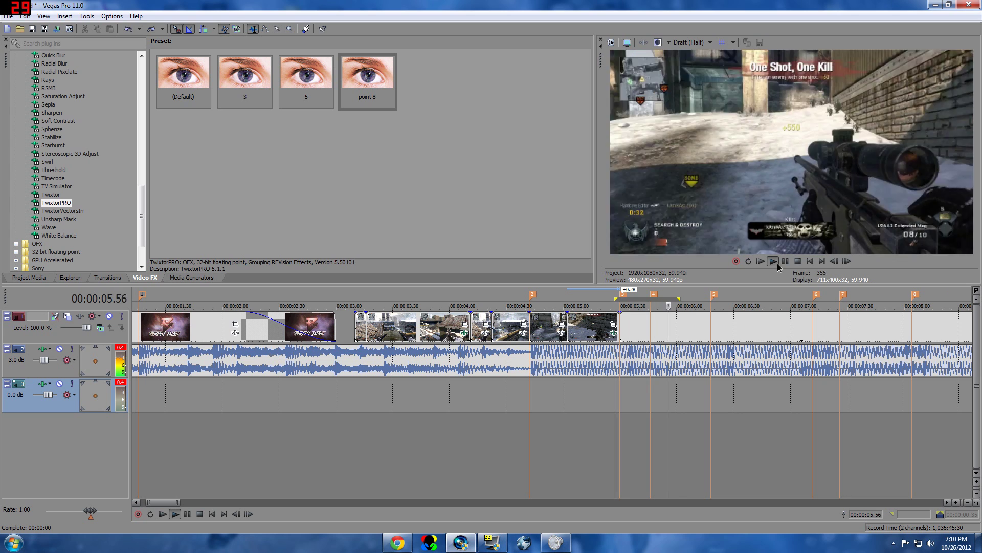
pyautogui.click(785, 262)
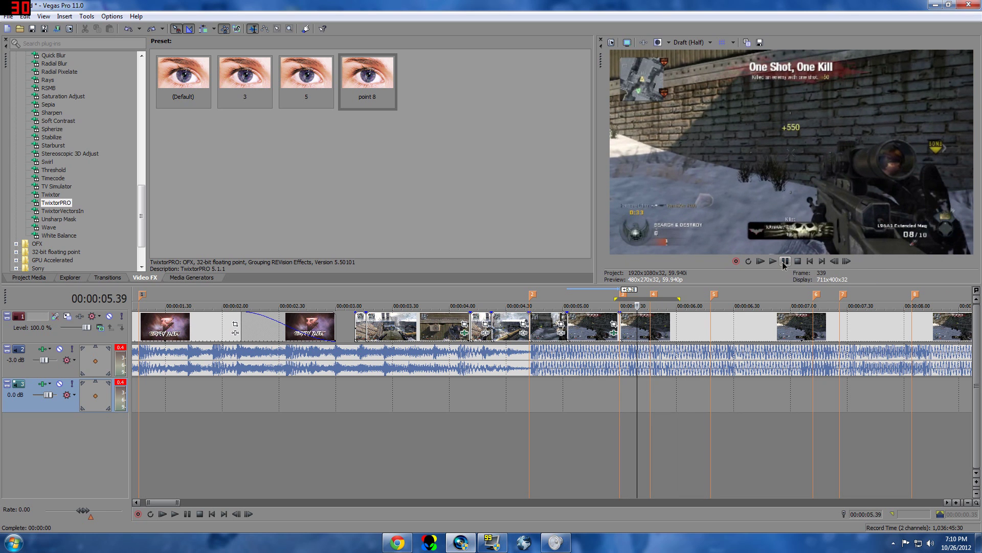
pyautogui.press('Left')
pyautogui.press('Left')
pyautogui.press('Left')
pyautogui.press('Left')
pyautogui.press('Left')
pyautogui.press('Left')
pyautogui.press('Left')
pyautogui.press('Left')
pyautogui.press('Left')
pyautogui.press('Left')
pyautogui.press('Left')
pyautogui.press('Left')
pyautogui.press('Left')
pyautogui.press('Left')
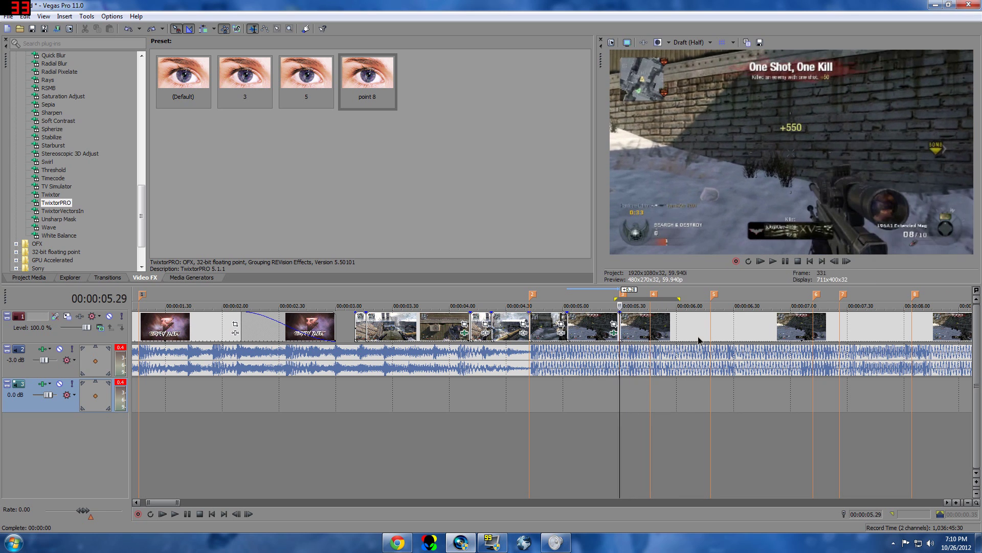
# - Step forward frame by frame through the long clip from 5.29 to 5.42
pyautogui.press('Right')
pyautogui.press('Right')
pyautogui.press('Right')
pyautogui.press('Right')
pyautogui.press('Right')
pyautogui.press('Right')
pyautogui.press('Right')
pyautogui.press('Right')
pyautogui.press('Right')
pyautogui.press('Right')
pyautogui.press('Right')
pyautogui.press('Right')
pyautogui.press('Right')
pyautogui.press('Right')
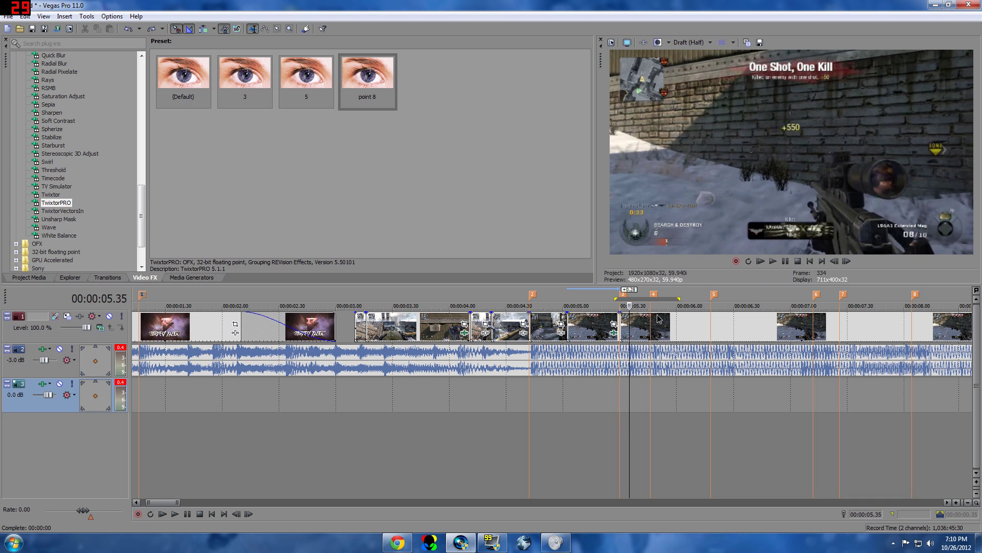
pyautogui.press('Right')
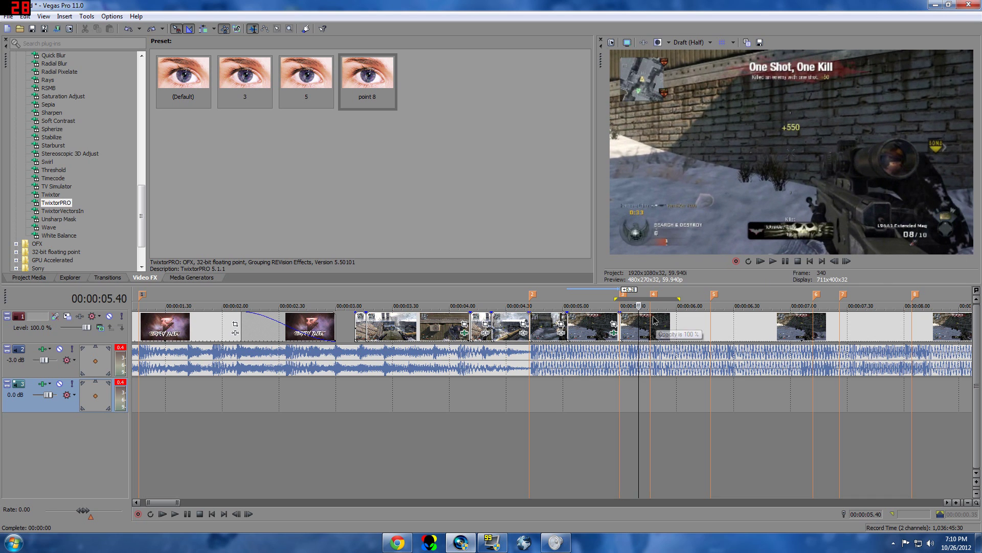
pyautogui.press('Right')
pyautogui.press('Right')
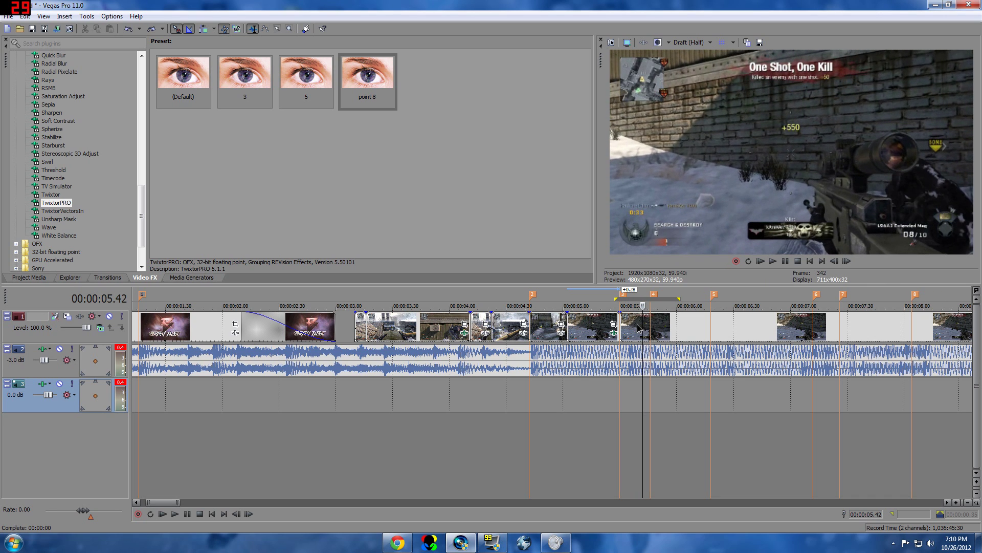
# - Step back frame by frame to 5.22 and play past marker 4, pausing at 5.48
pyautogui.press('Left')
pyautogui.press('Left')
pyautogui.press('Left')
pyautogui.press('Left')
pyautogui.press('Left')
pyautogui.press('Left')
pyautogui.press('Left')
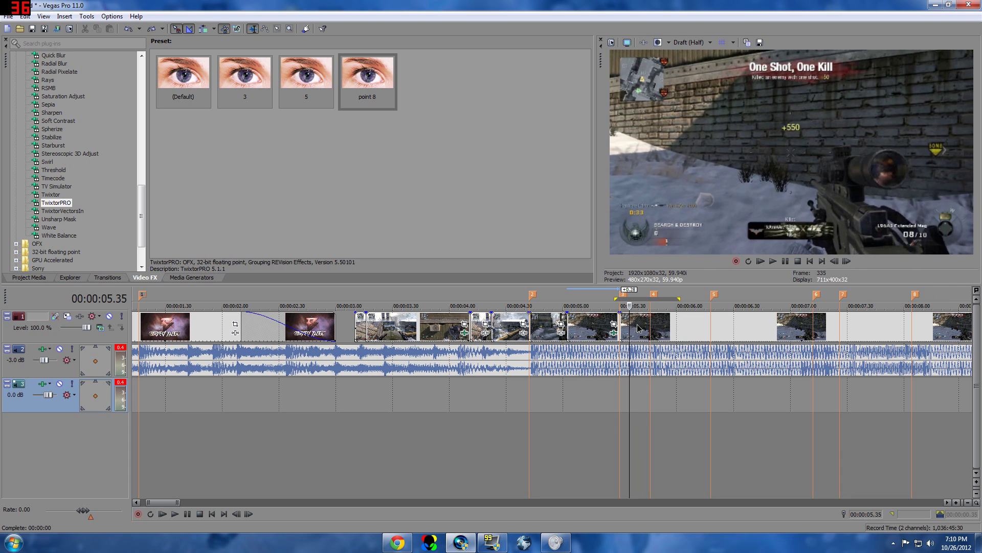
pyautogui.press('Right')
pyautogui.press('Right')
pyautogui.press('Left')
pyautogui.press('Left')
pyautogui.press('Left')
pyautogui.press('Left')
pyautogui.press('Left')
pyautogui.press('Left')
pyautogui.press('Left')
pyautogui.press('Left')
pyautogui.press('Left')
pyautogui.press('Left')
pyautogui.press('Left')
pyautogui.press('Left')
pyautogui.press('Left')
pyautogui.press('Left')
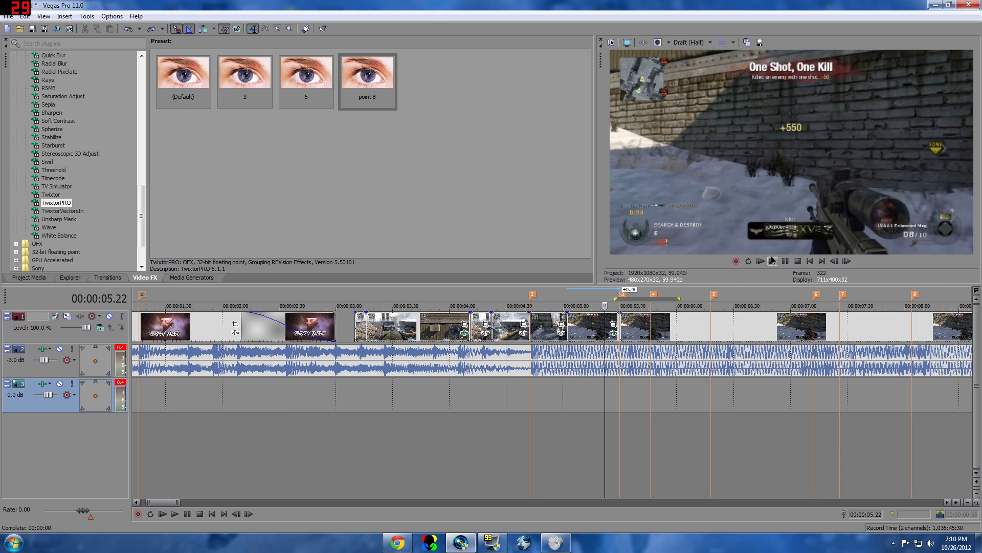
pyautogui.click(773, 260)
pyautogui.click(775, 260)
pyautogui.click(784, 261)
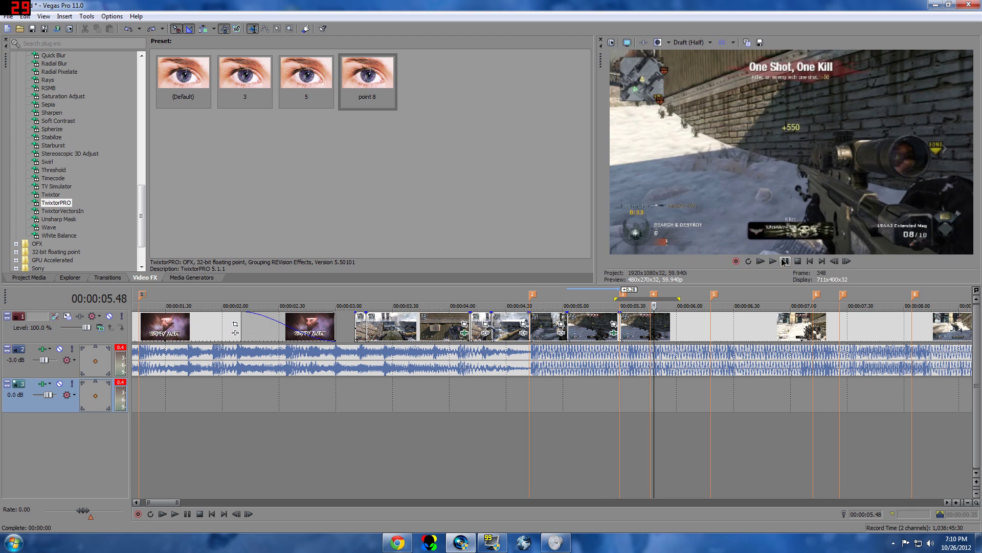
# - Split the long clip at marker 4 (5.46) and move the remaining clip so it starts at marker 5
pyautogui.click(649, 333)
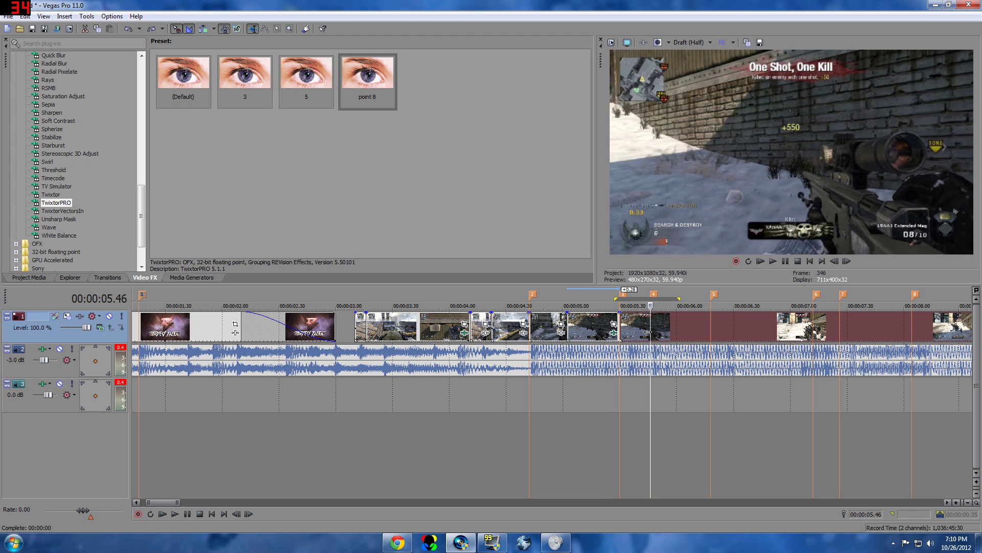
pyautogui.press('Left')
pyautogui.press('Left')
pyautogui.press('Left')
pyautogui.press('Right')
pyautogui.press('Right')
pyautogui.press('Right')
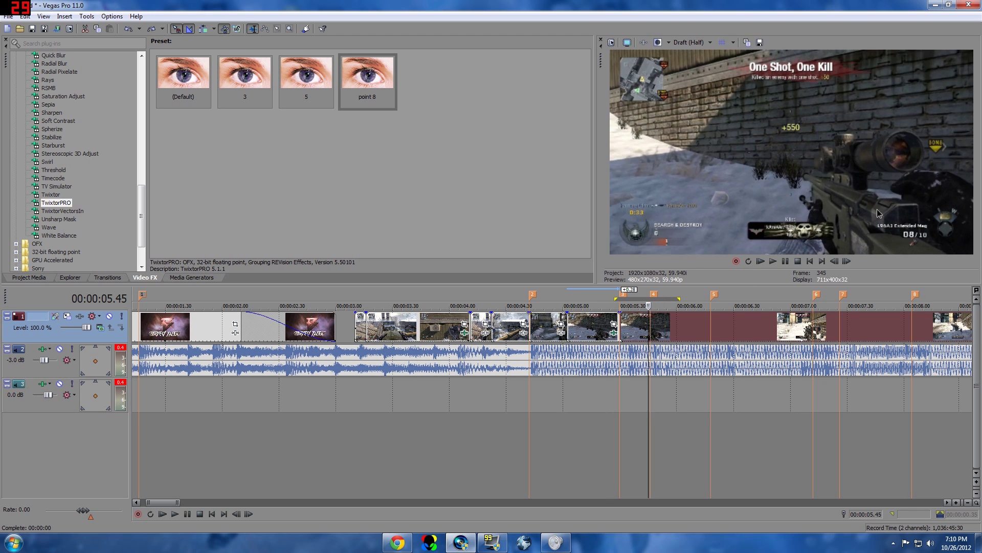
pyautogui.press('Left')
pyautogui.press('Right')
pyautogui.press('Right')
pyautogui.press('Right')
pyautogui.press('Left')
pyautogui.press('Left')
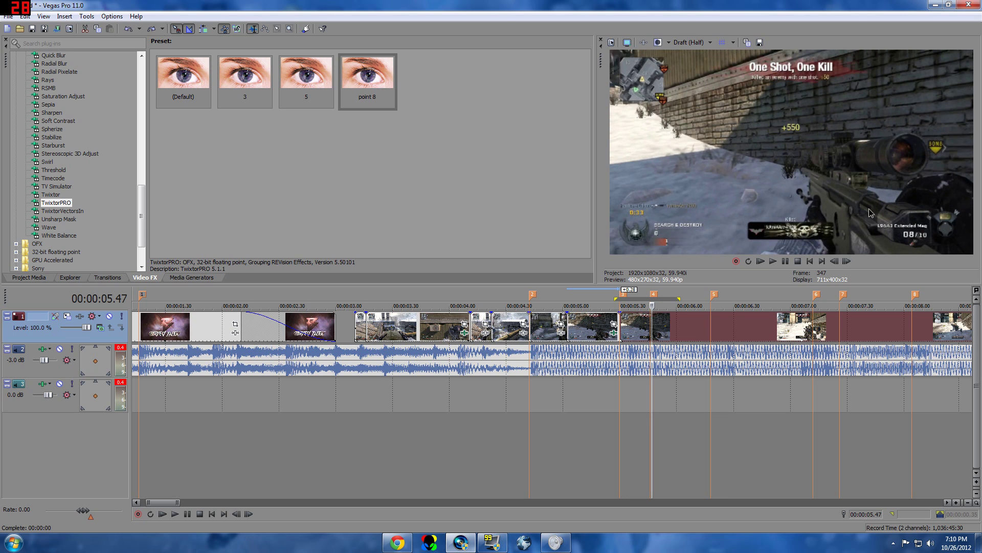
pyautogui.moveTo(668, 338); pyautogui.dragTo(730, 324)
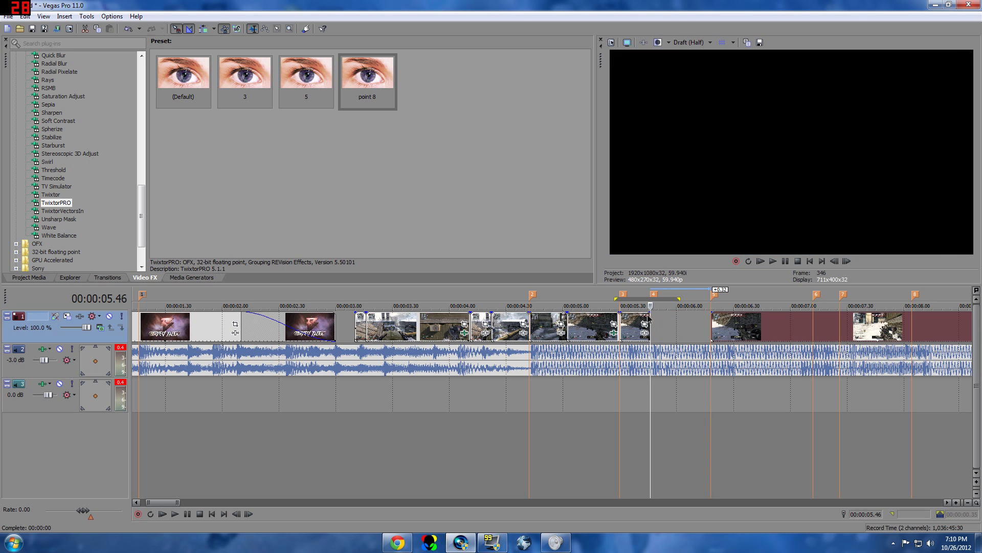
# - Fill the gap between markers 4 and 5 with extended footage and apply the TwixtorPRO preset point 8 to that piece
pyautogui.moveTo(648, 314); pyautogui.dragTo(719, 323)
pyautogui.moveTo(367, 82); pyautogui.dragTo(668, 338)
pyautogui.click(609, 6)
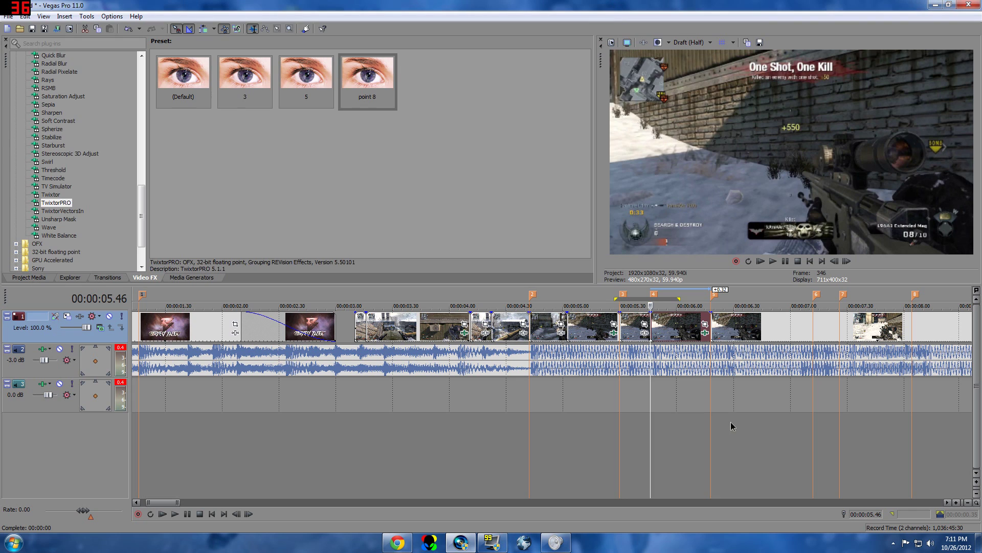
# - Play the range 5.14 to 6.28 to check the cuts at markers 3, 4 and 5
pyautogui.moveTo(730, 425); pyautogui.dragTo(589, 425)
pyautogui.press('space')
pyautogui.click(772, 262)
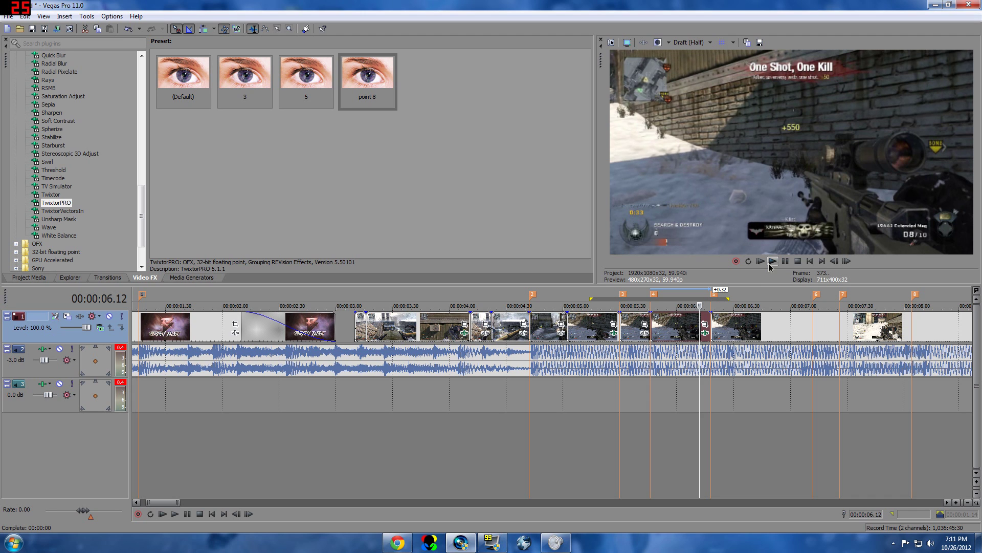
pyautogui.click(769, 263)
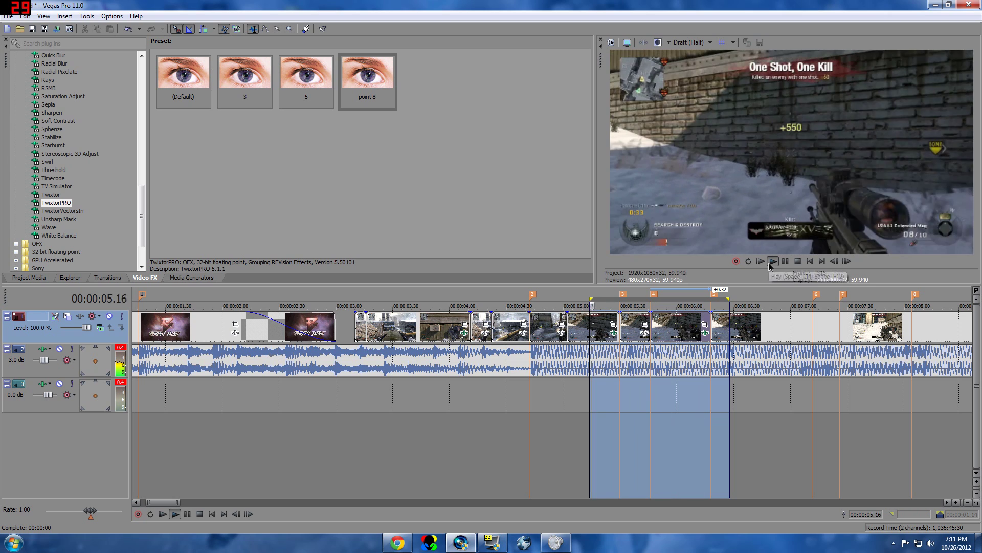
pyautogui.click(770, 264)
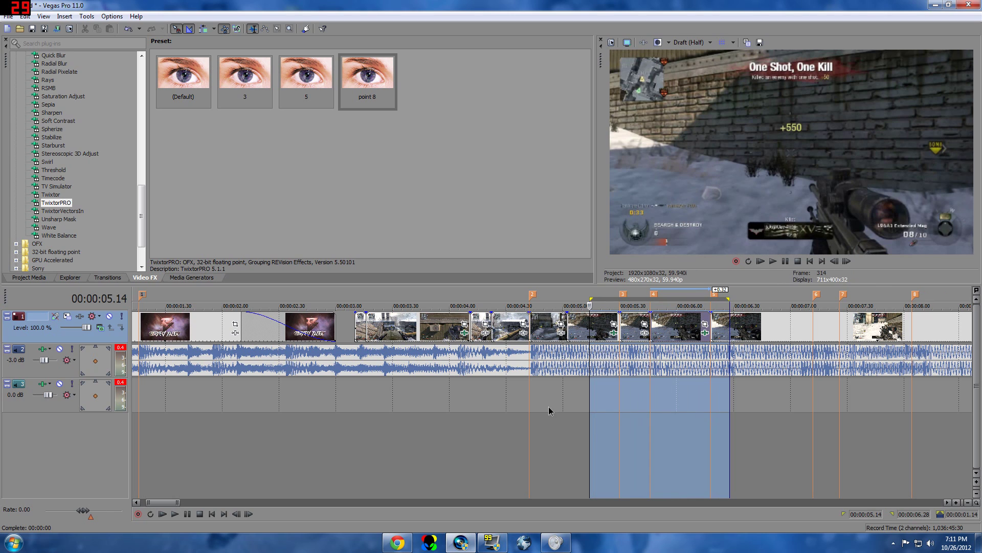
# - Play the range 4.34 to 6.43, then a longer range from the first gameplay clip to just past marker 5
pyautogui.click(514, 409)
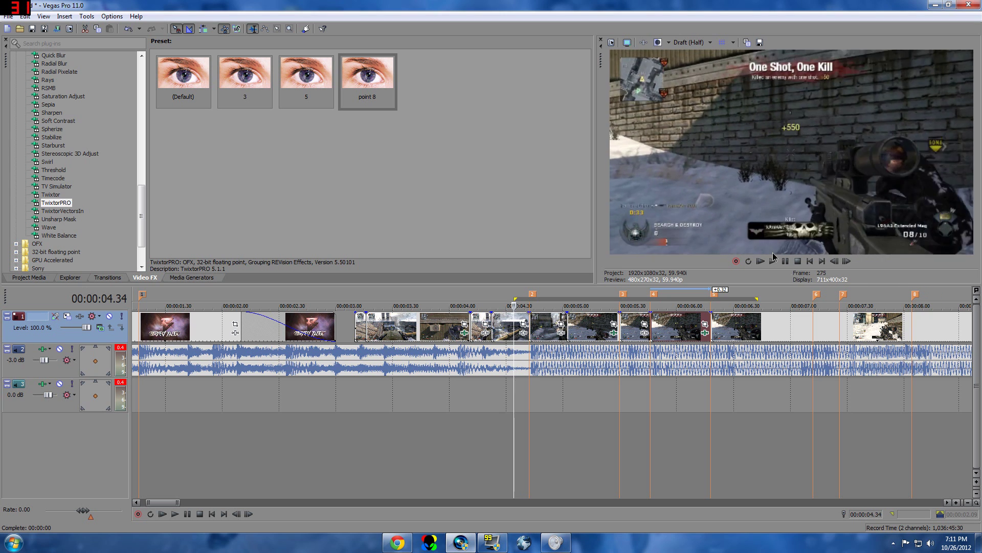
pyautogui.click(772, 262)
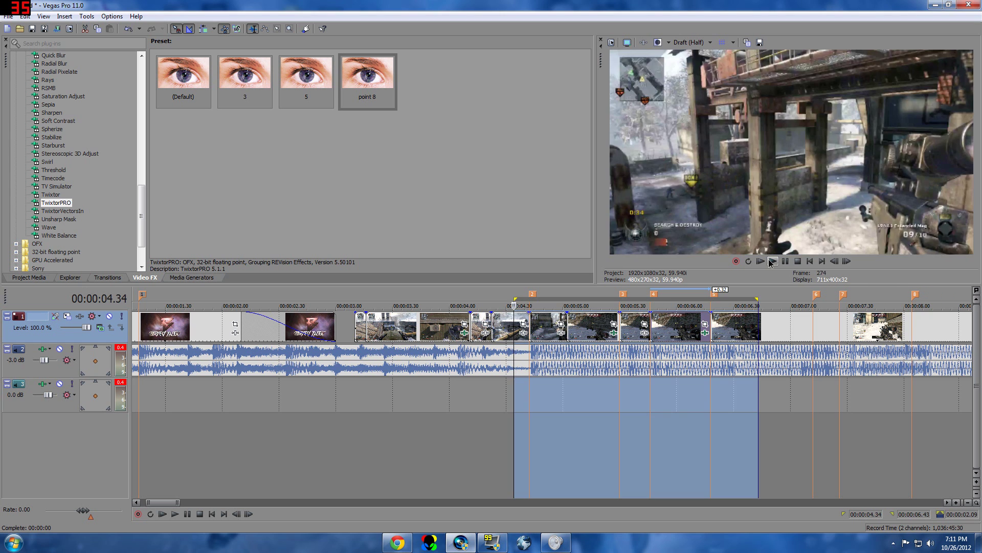
pyautogui.click(772, 262)
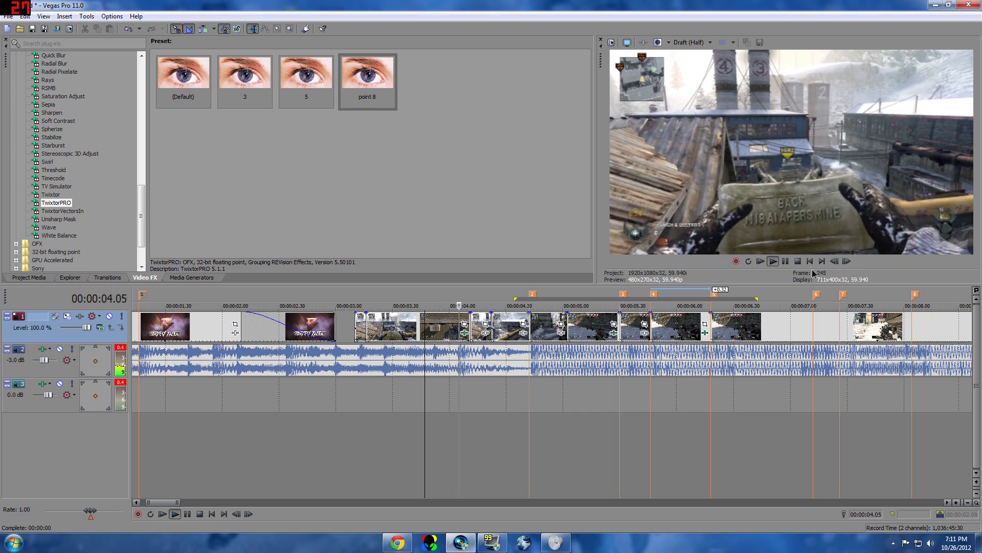
pyautogui.click(789, 263)
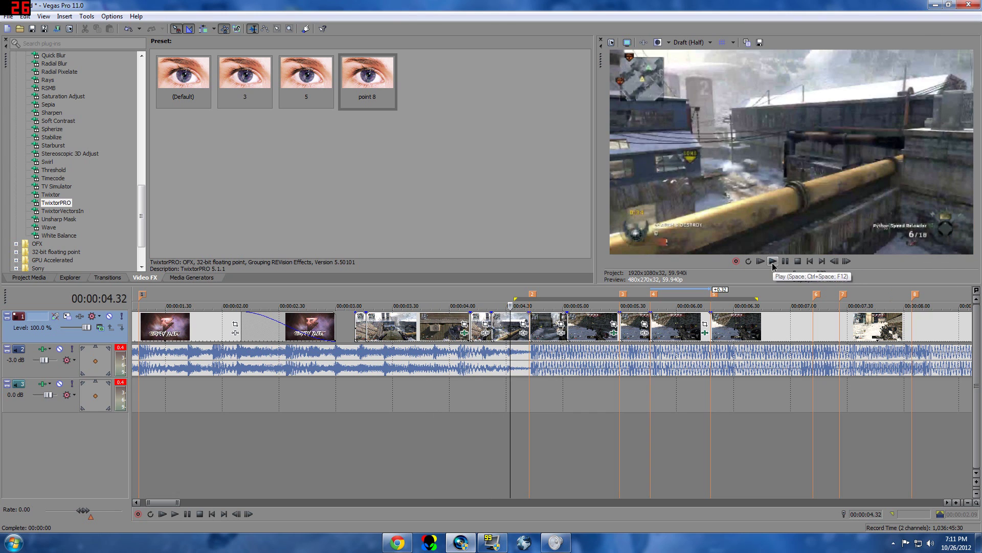
pyautogui.moveTo(730, 401); pyautogui.dragTo(357, 412)
pyautogui.click(811, 264)
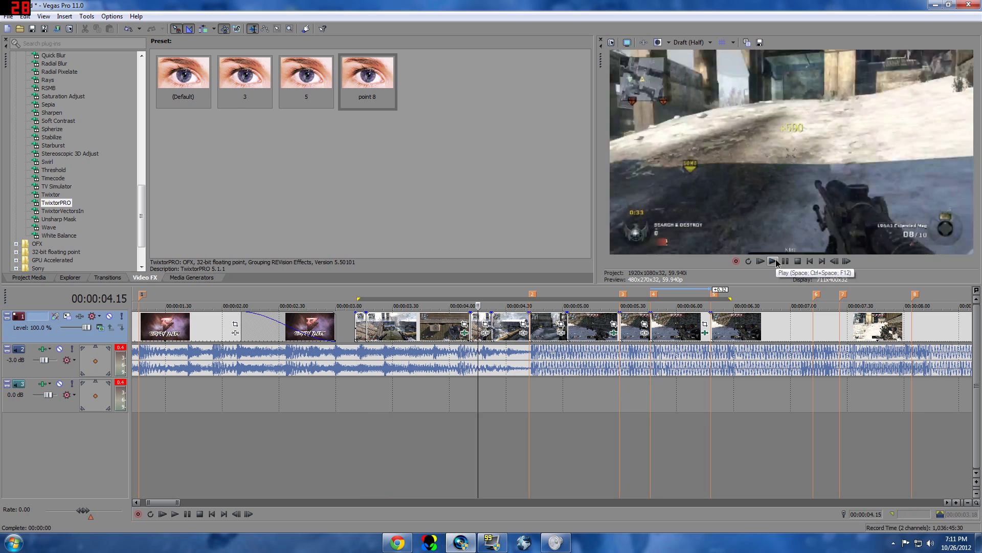
pyautogui.click(774, 261)
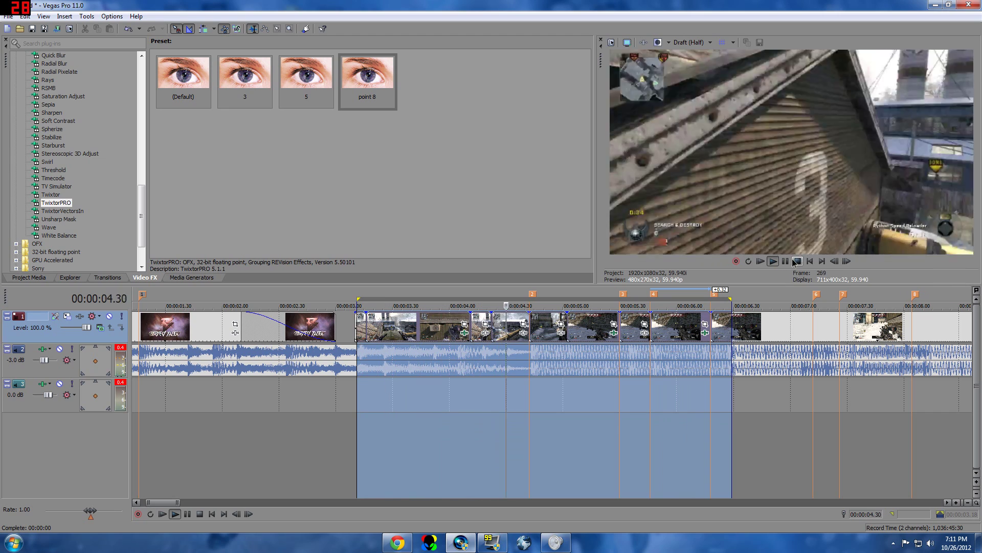
pyautogui.click(786, 261)
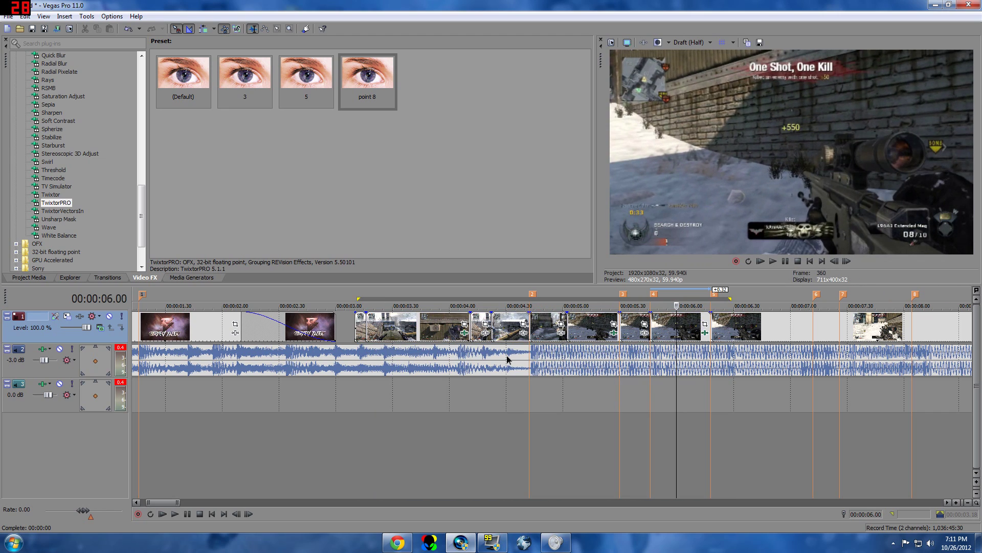
# - Play the range 4.11 to 6.53, then the range from 3.53 to just past marker 6
pyautogui.moveTo(476, 396); pyautogui.dragTo(470, 368)
pyautogui.click(790, 386)
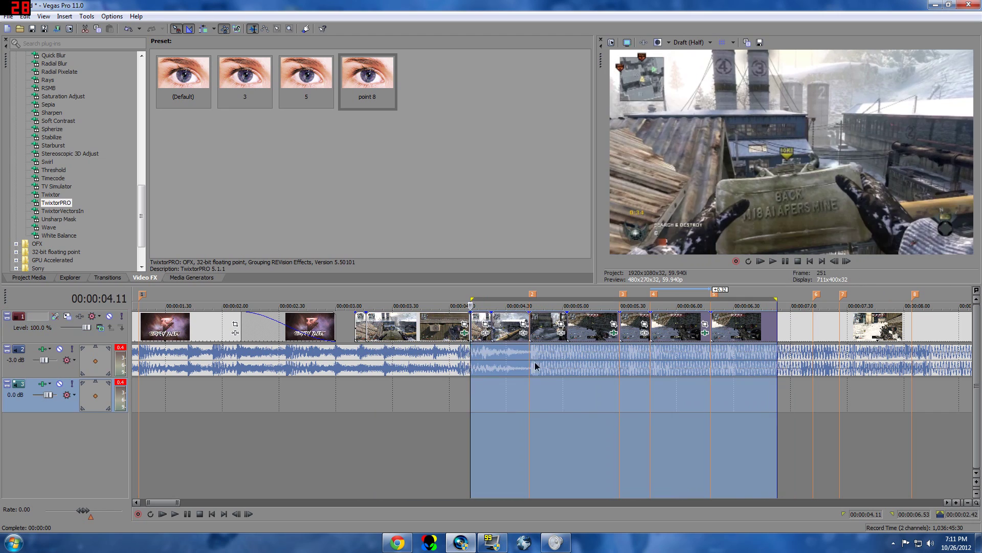
pyautogui.click(773, 261)
pyautogui.click(788, 262)
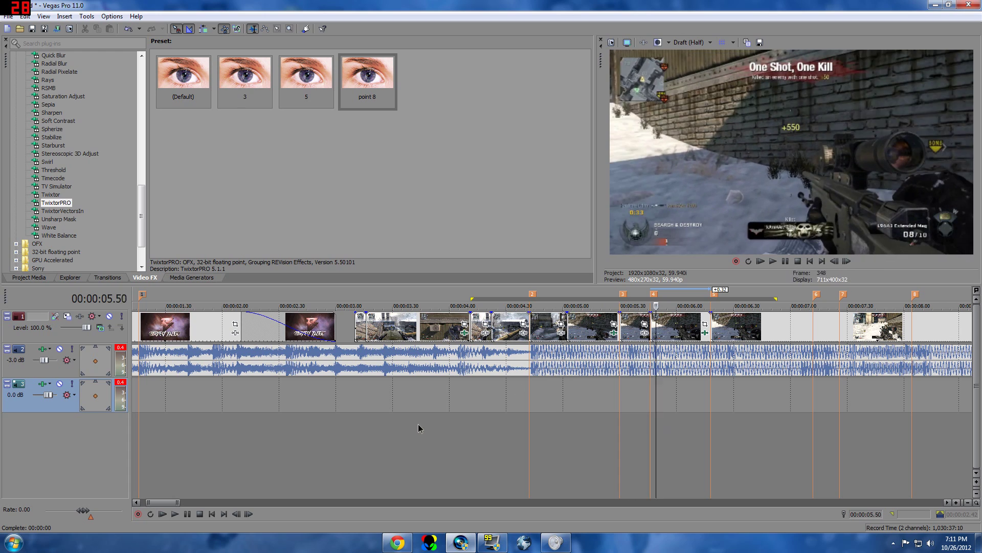
pyautogui.moveTo(436, 405); pyautogui.dragTo(832, 381)
pyautogui.click(773, 261)
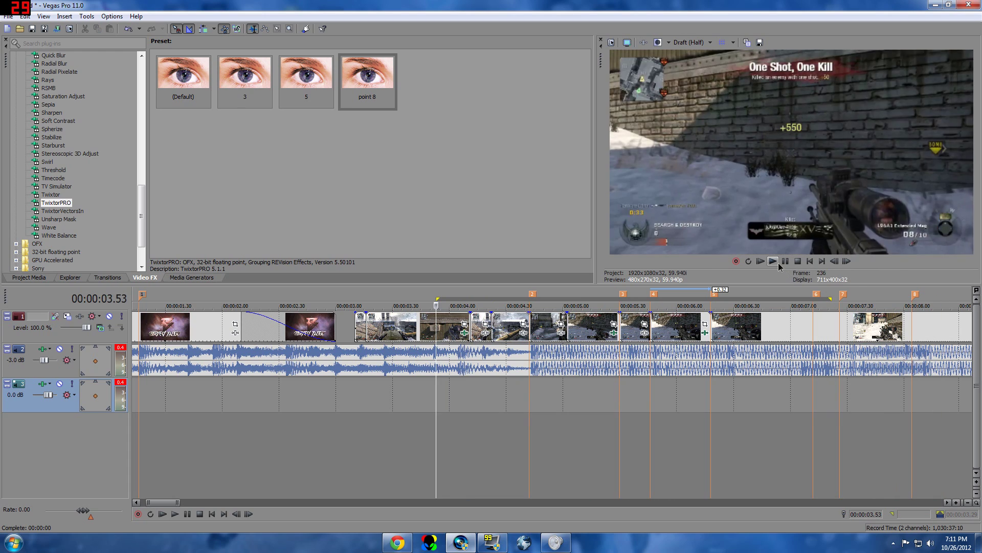
pyautogui.click(773, 261)
pyautogui.click(785, 262)
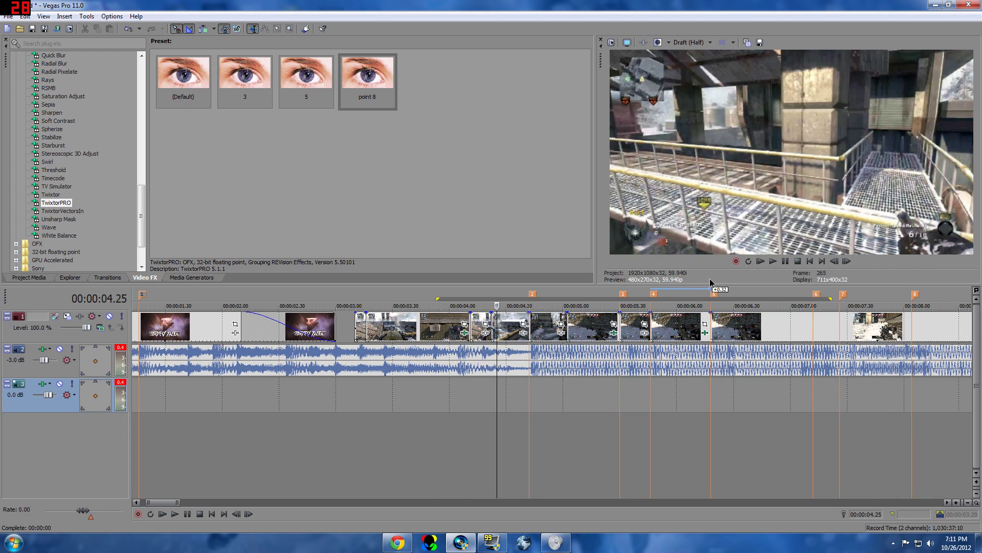
# - Return to the project start and play the edit, replaying the gameplay section across markers 2 to 5
pyautogui.click(811, 261)
pyautogui.click(773, 262)
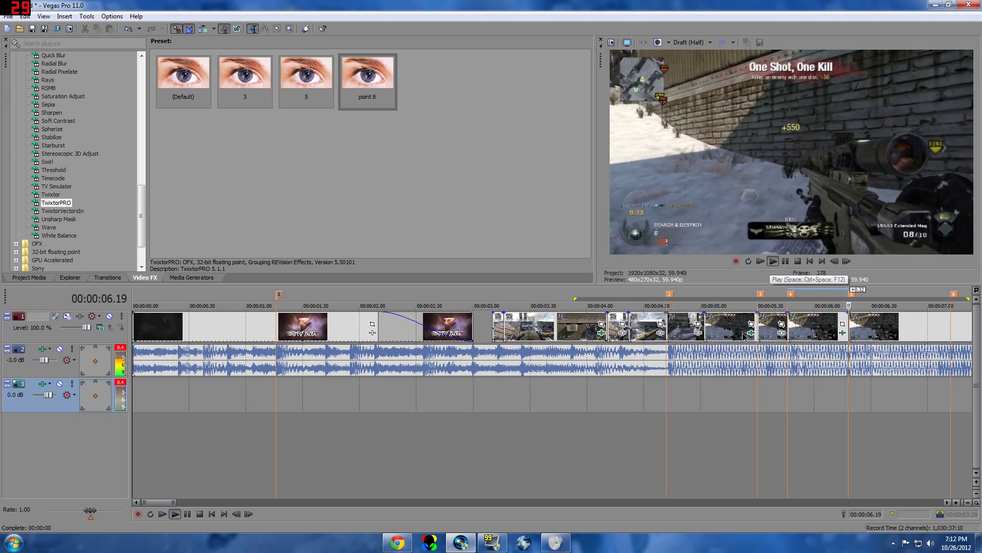
pyautogui.click(705, 445)
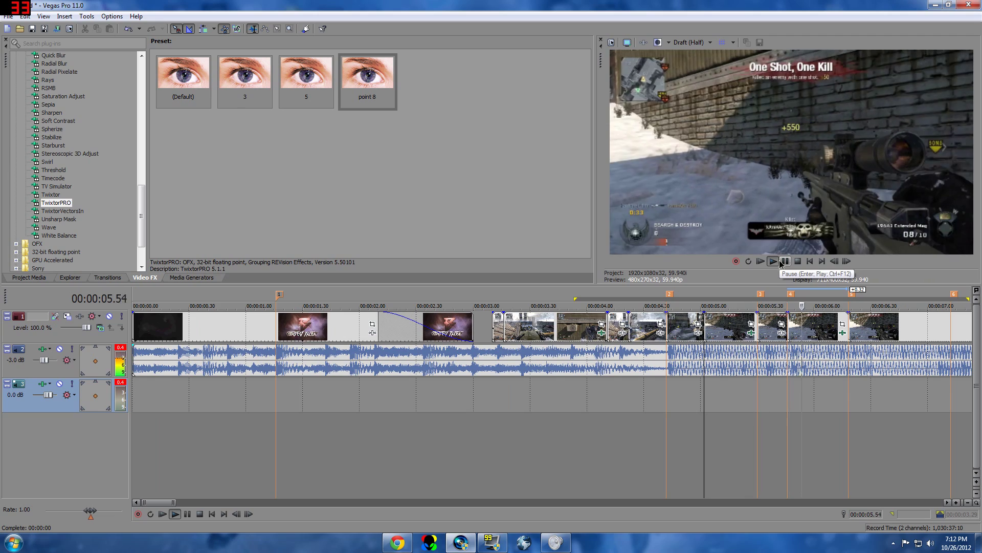
pyautogui.click(783, 262)
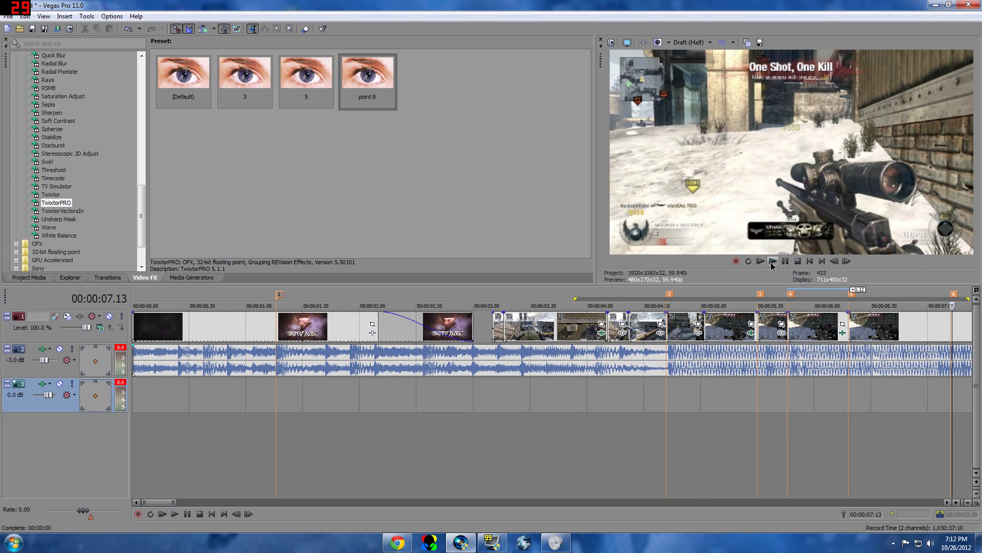
pyautogui.click(772, 263)
pyautogui.scroll(-3, 648, 393)
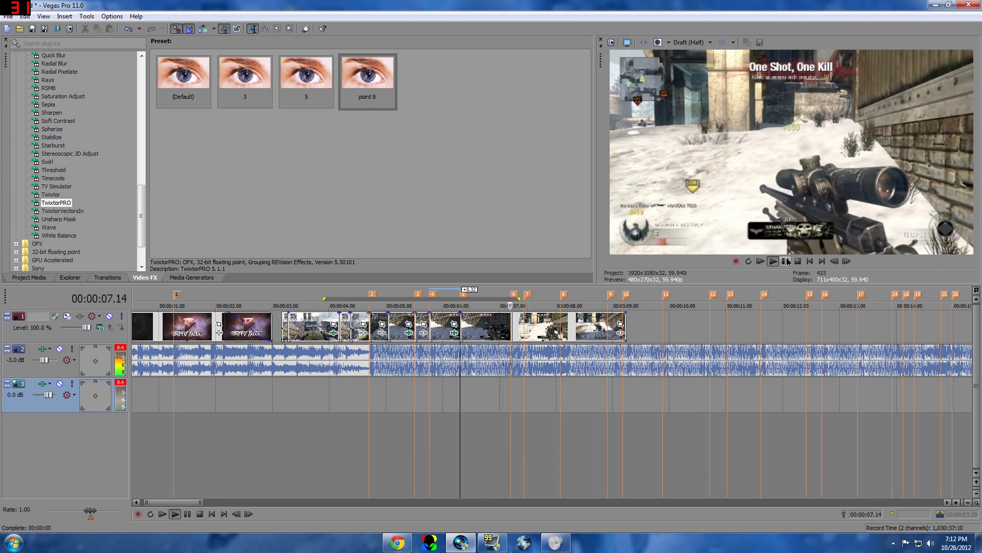
pyautogui.click(335, 440)
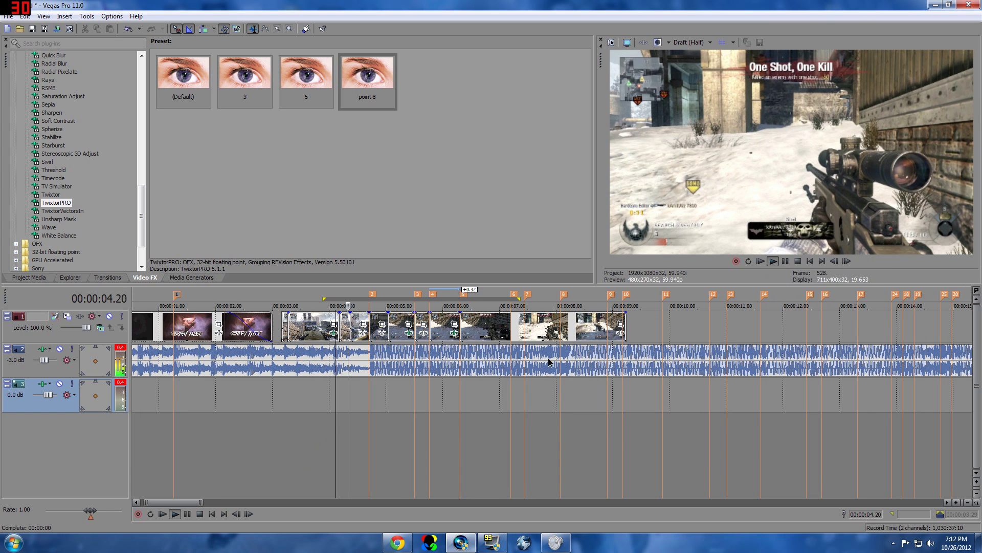
pyautogui.click(785, 261)
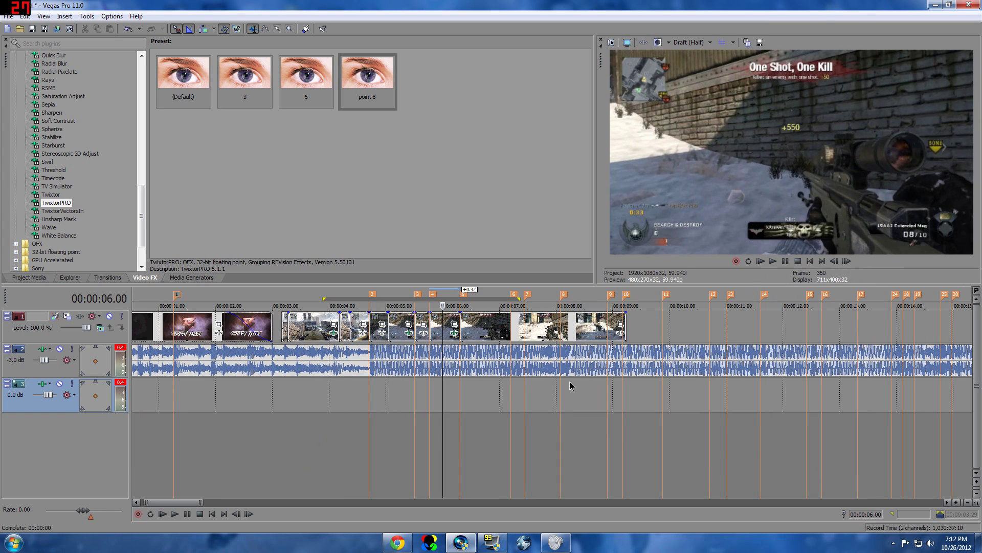
# - Set playback ranges of 4.22 to 6.53 and 3.00 to 7.00 and play the gameplay clips against the song
pyautogui.moveTo(493, 394); pyautogui.dragTo(351, 394)
pyautogui.click(351, 394)
pyautogui.press('space')
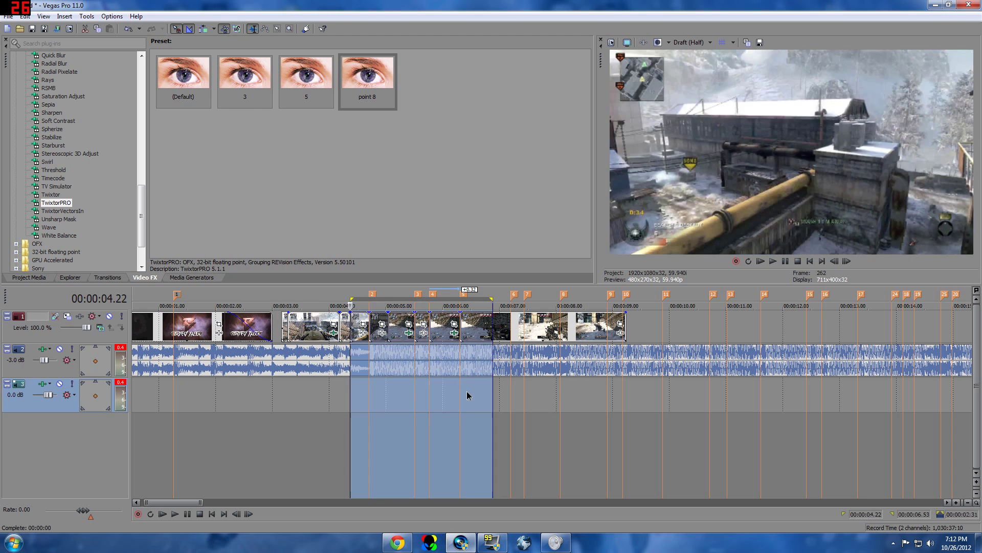
pyautogui.moveTo(500, 384); pyautogui.dragTo(272, 394)
pyautogui.press('space')
pyautogui.press('space')
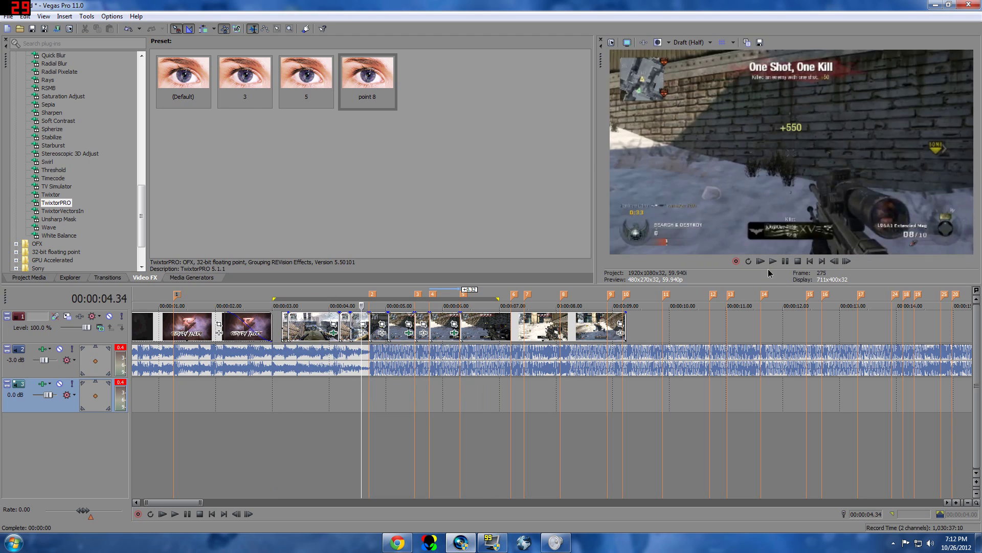
pyautogui.click(773, 260)
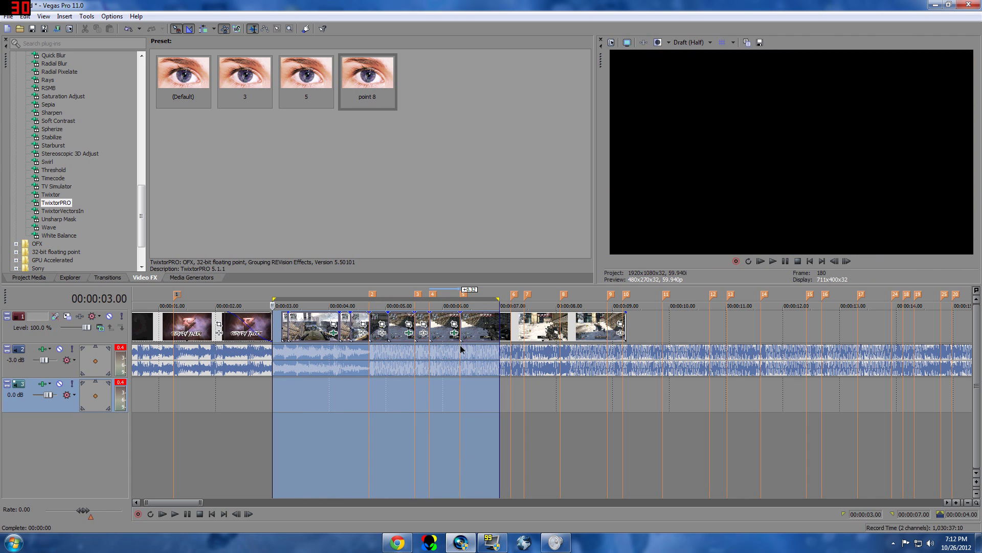
pyautogui.click(447, 393)
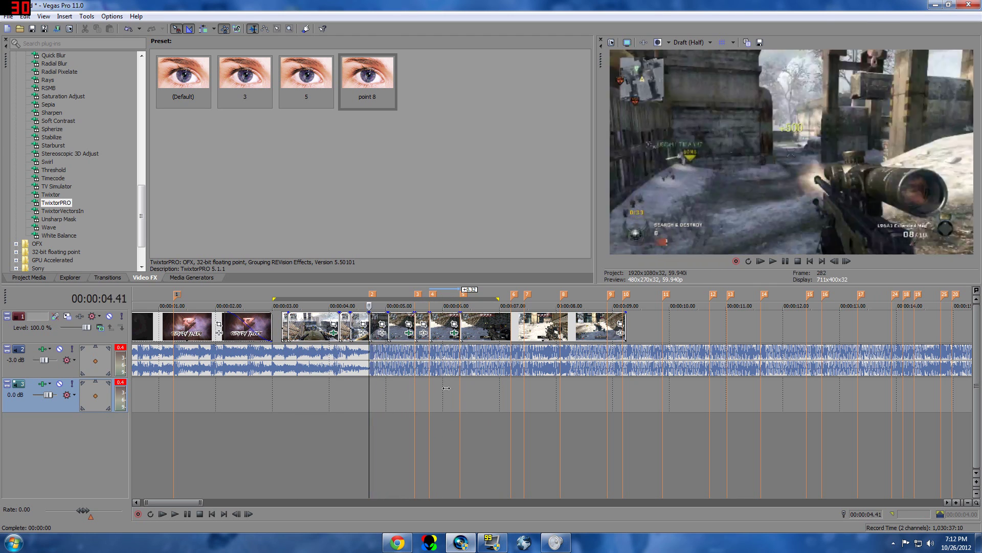
# - Step and play back and forth between 4.41 and 6.48 to examine the gameplay cuts against markers 2 to 5
pyautogui.press('Right')
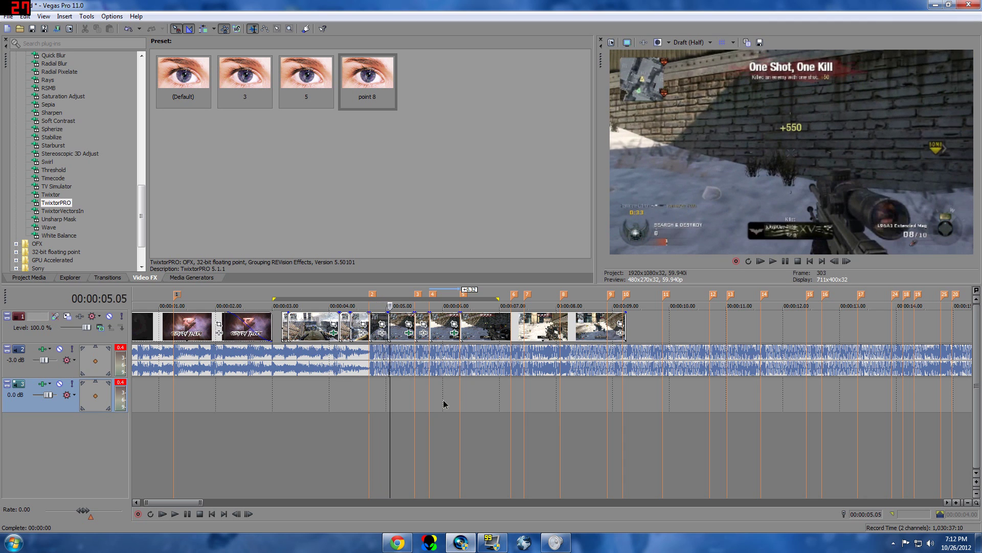
pyautogui.press('j')
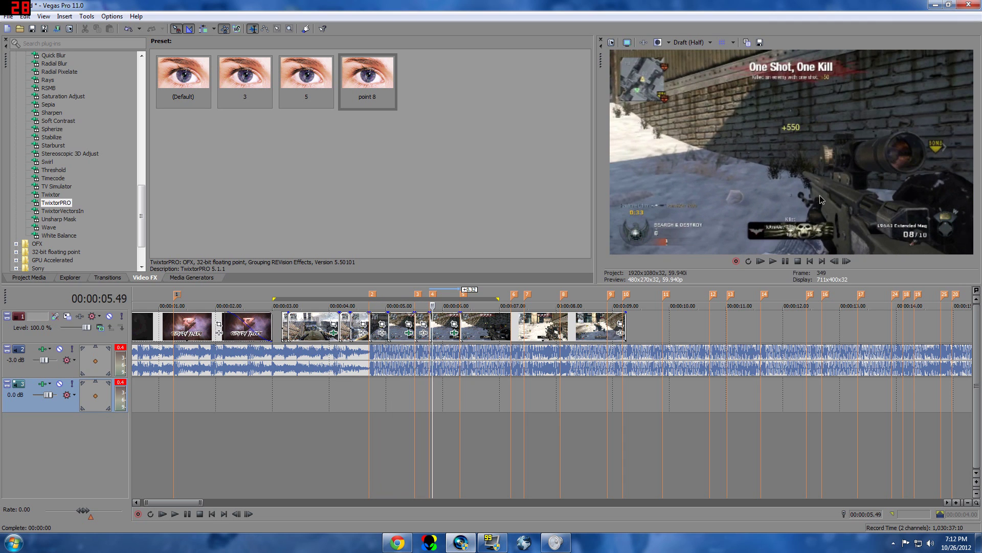
pyautogui.moveTo(141, 215); pyautogui.dragTo(146, 158)
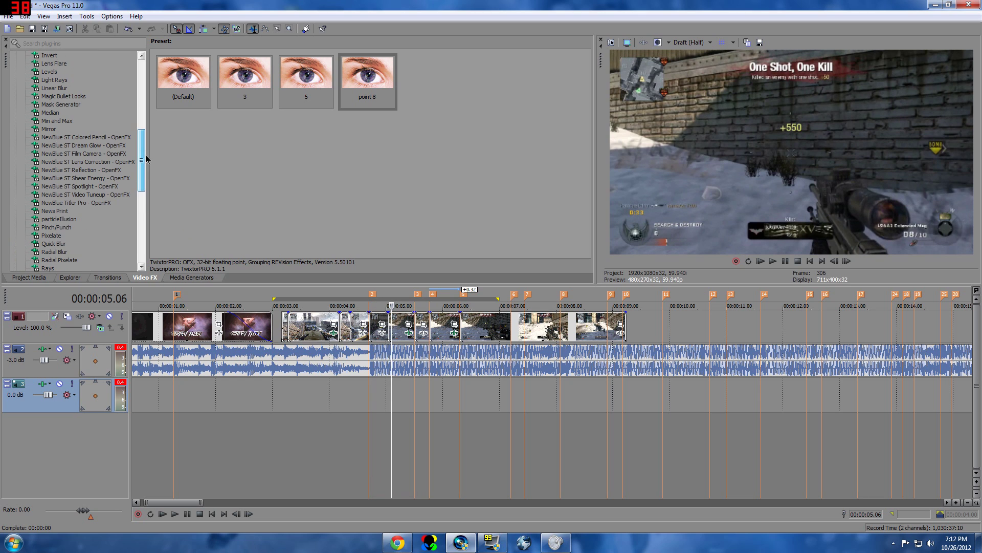
pyautogui.press('l')
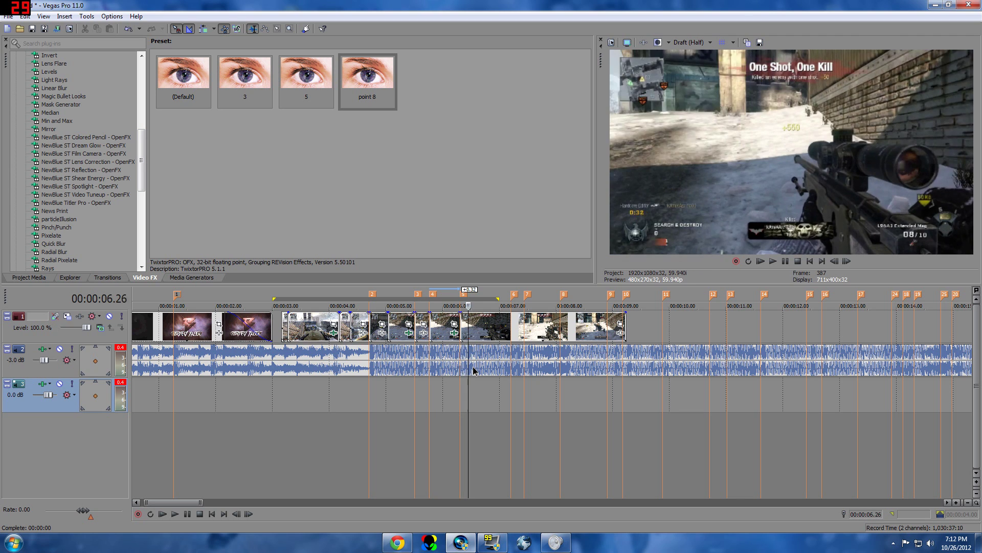
pyautogui.press('Left')
pyautogui.press('Left')
pyautogui.press('Left')
pyautogui.press('Left')
pyautogui.press('Left')
pyautogui.press('Left')
pyautogui.press('Left')
pyautogui.press('Left')
pyautogui.press('Left')
pyautogui.press('Left')
pyautogui.press('Left')
pyautogui.press('Left')
pyautogui.press('Left')
pyautogui.press('Left')
pyautogui.press('Left')
pyautogui.press('Left')
pyautogui.press('Left')
pyautogui.press('Left')
pyautogui.press('Left')
pyautogui.press('Left')
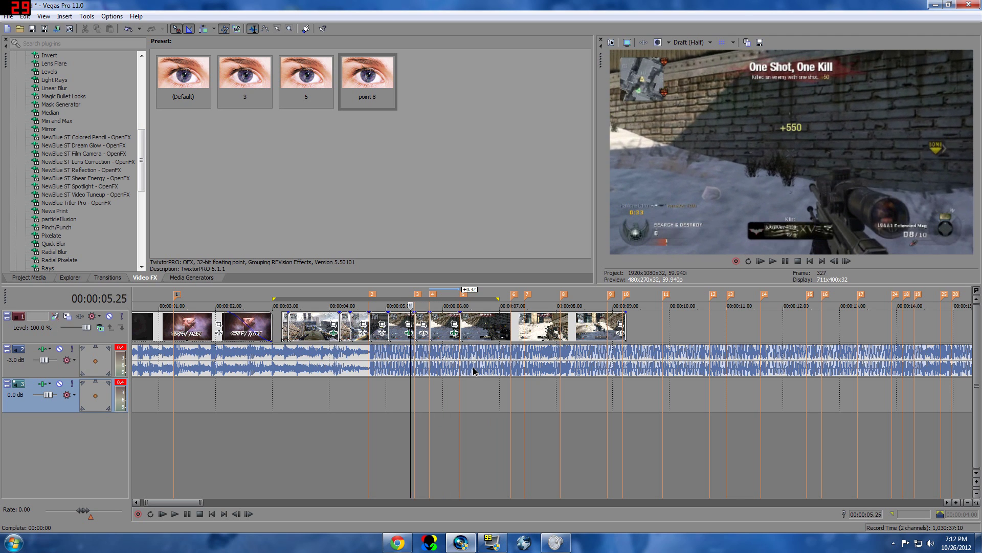
pyautogui.press('l')
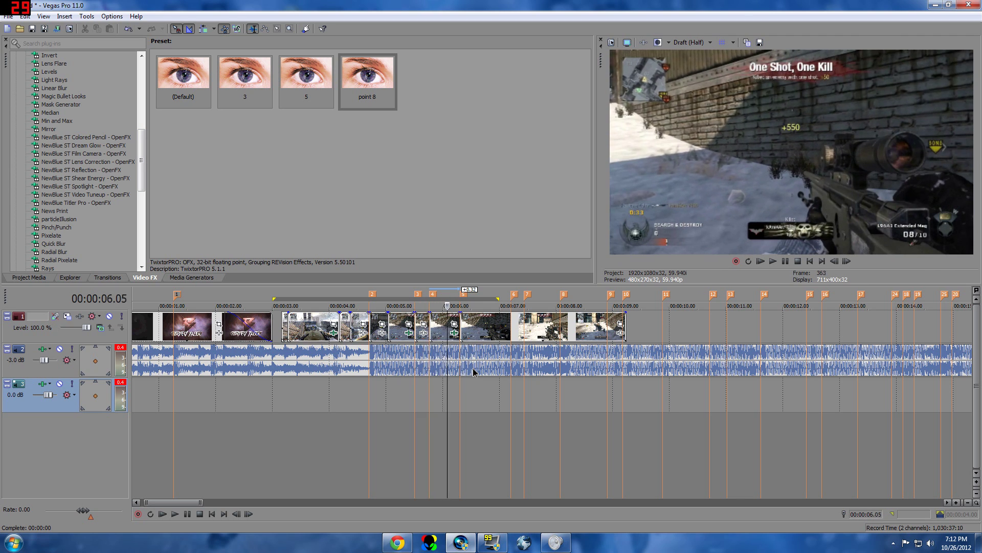
pyautogui.click(442, 400)
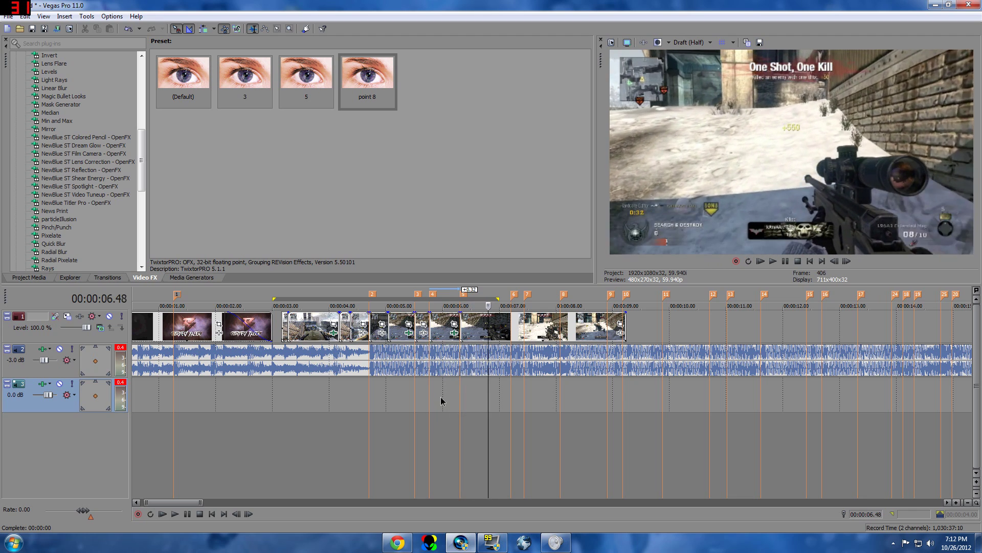
pyautogui.click(440, 392)
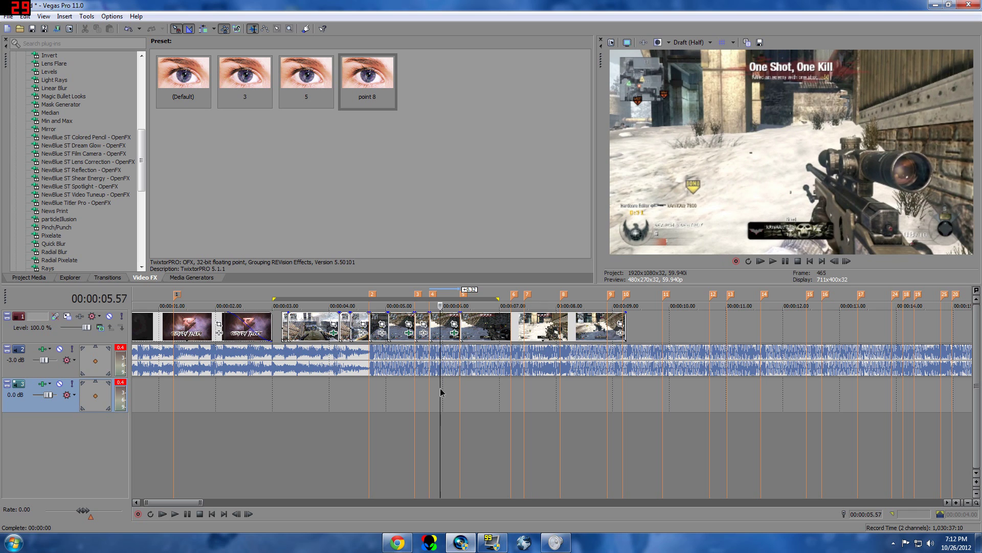
# - Set a playback range of 5.57 to 10.13 and play the gameplay clips against the song
pyautogui.moveTo(681, 386); pyautogui.dragTo(441, 396)
pyautogui.click(441, 395)
pyautogui.click(773, 261)
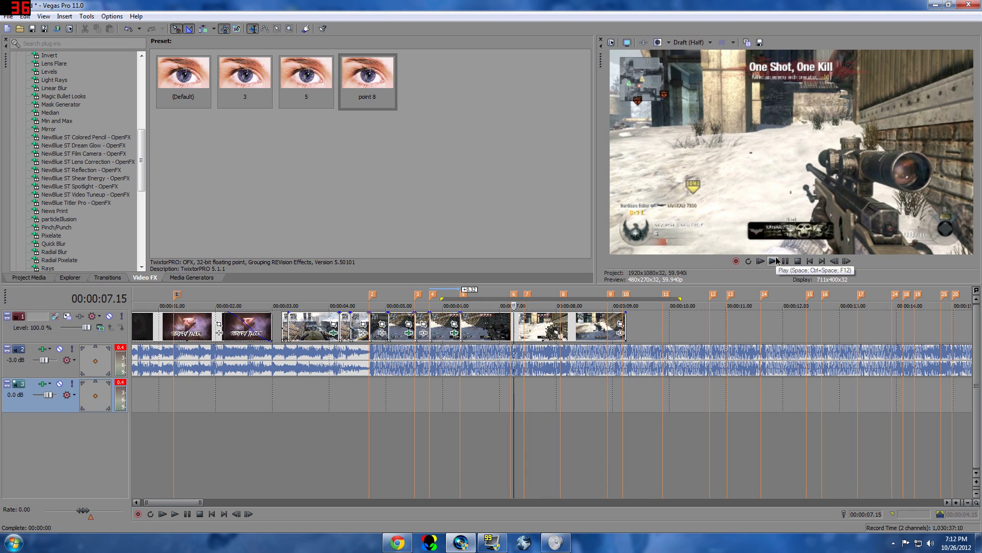
pyautogui.press('space')
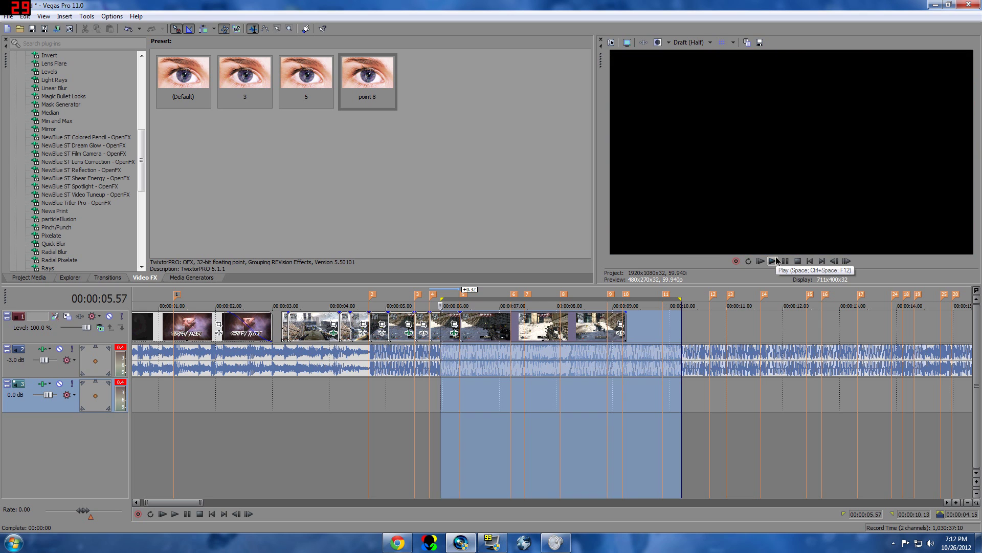
pyautogui.click(774, 261)
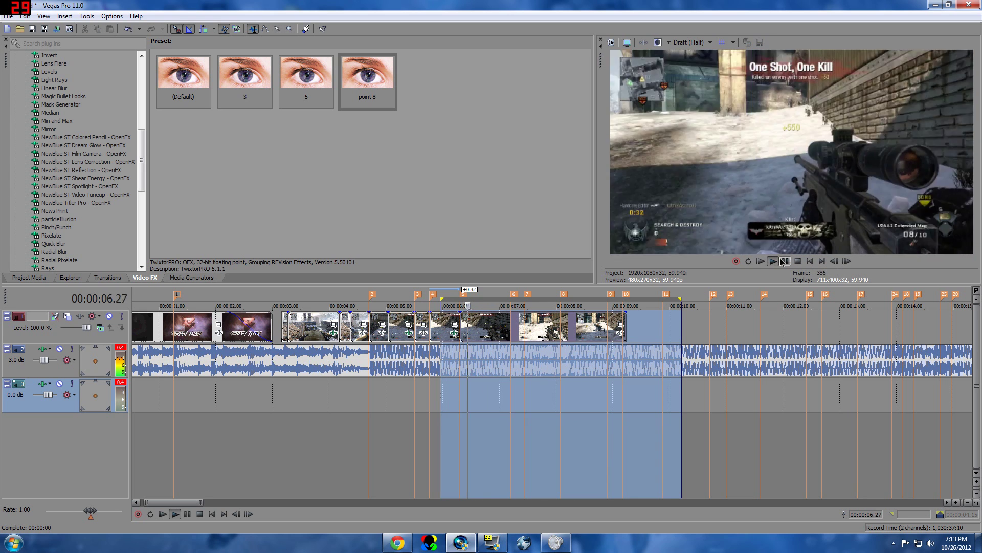
# - Move the trailing gameplay clip at marker 5 about 5 frames later, leaving a small gap after the marker
pyautogui.click(465, 328)
pyautogui.press('space')
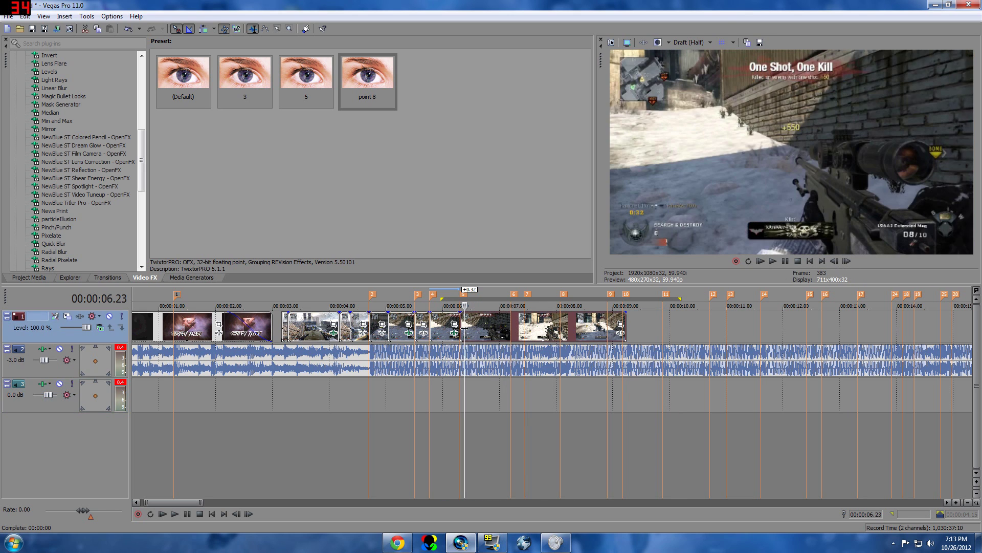
pyautogui.press('Left')
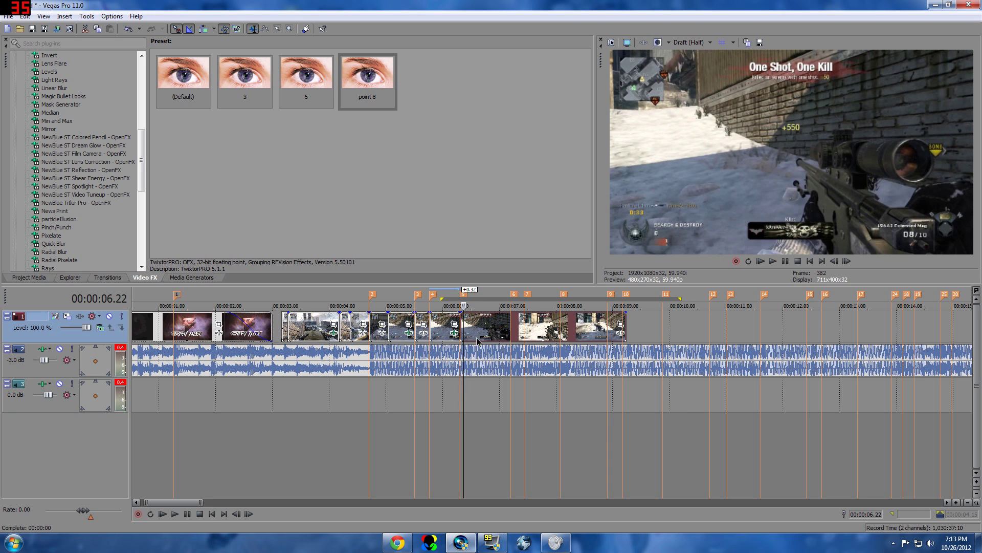
pyautogui.click(466, 337)
pyautogui.press('space')
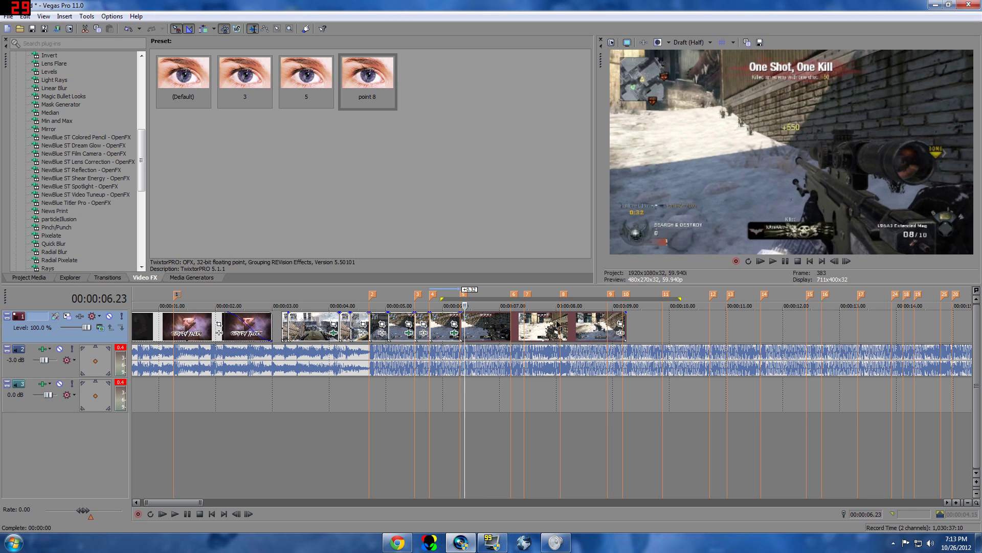
# - Split the trailing gameplay clip at 8.51, move its first part out to marker 11 and its second part to marker 5
pyautogui.click(602, 318)
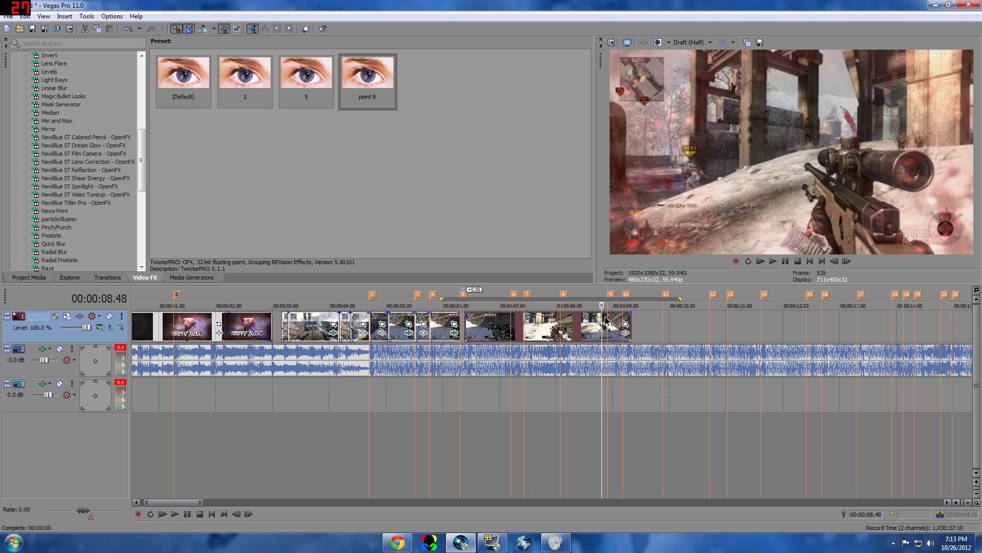
pyautogui.click(608, 317)
pyautogui.press('Left')
pyautogui.press('Left')
pyautogui.press('Left')
pyautogui.press('Left')
pyautogui.press('Left')
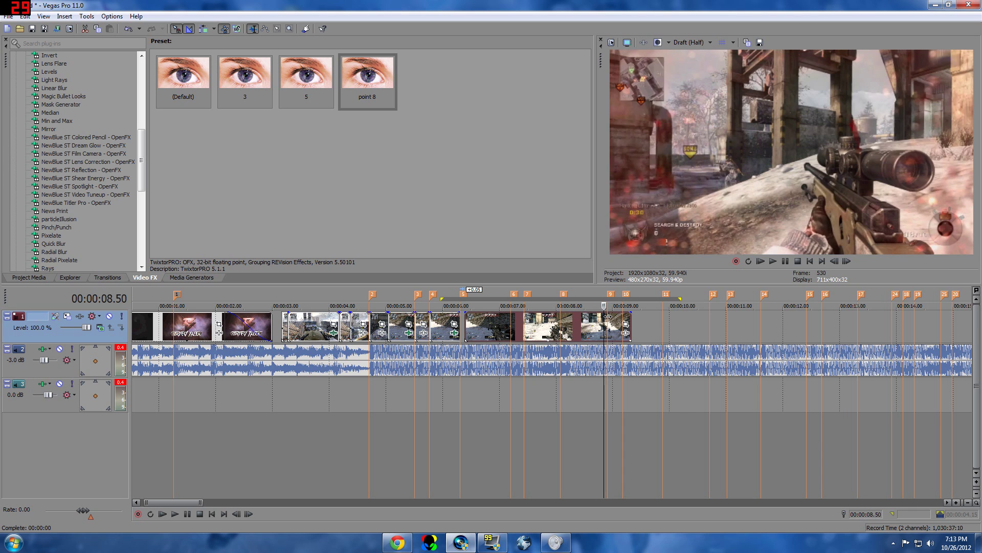
pyautogui.press('Right')
pyautogui.press('Right')
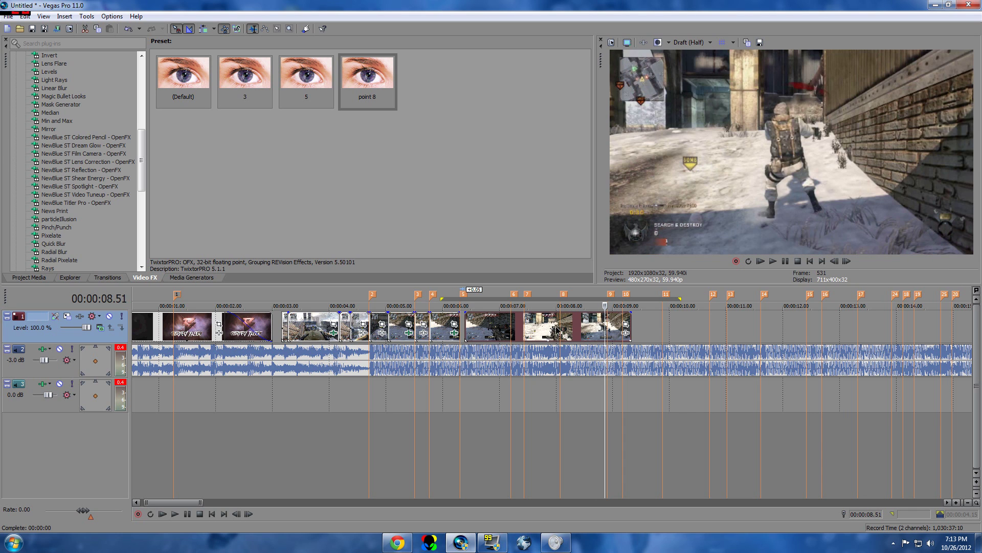
pyautogui.moveTo(558, 330)
pyautogui.mouseDown()
pyautogui.moveTo(612, 329)
pyautogui.moveTo(469, 327)
pyautogui.mouseUp()
# - Set a playback range of 6.06 to 7.12 and play the clip placed at marker 5
pyautogui.moveTo(449, 424); pyautogui.dragTo(511, 424)
pyautogui.click(448, 423)
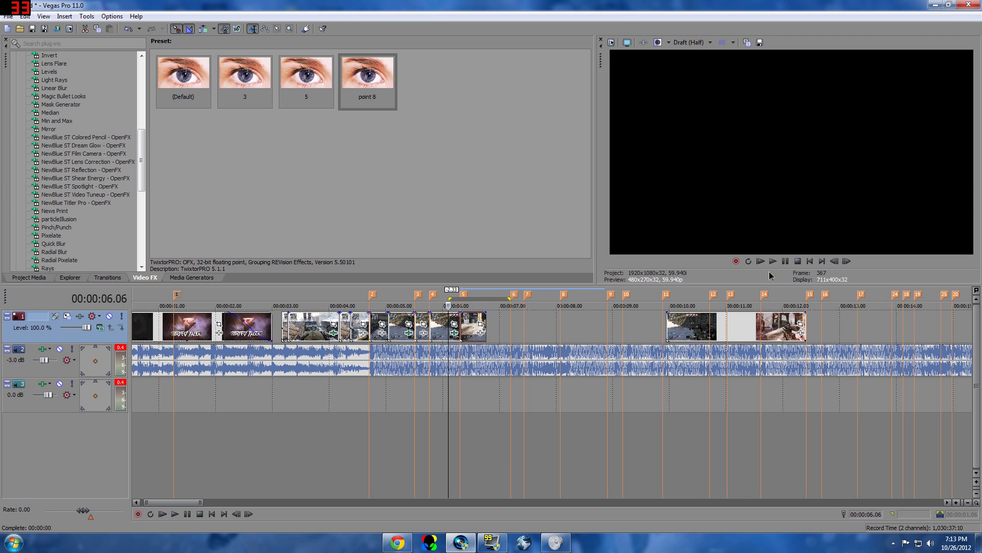
pyautogui.click(773, 261)
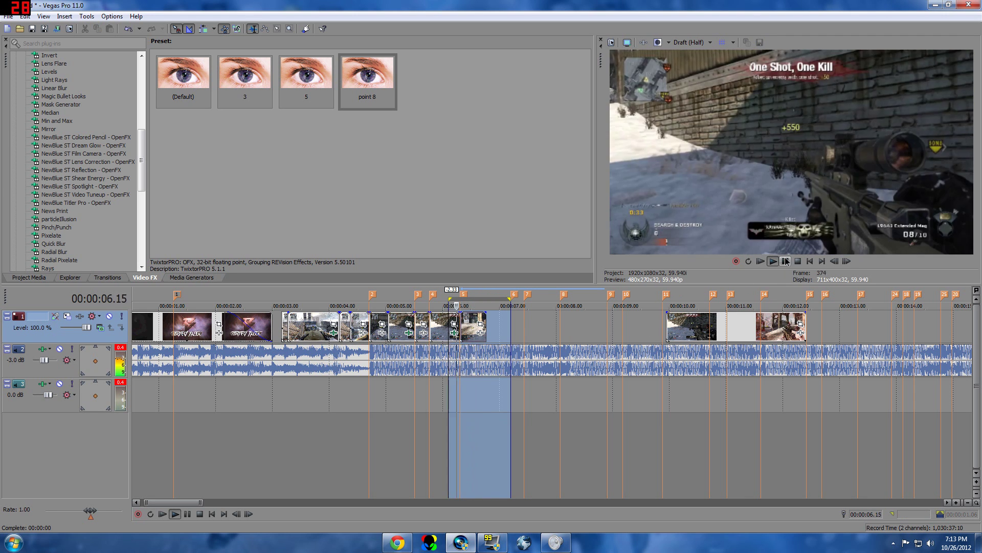
pyautogui.click(787, 262)
# - Split the clip after marker 5 at 6.29, slow its second part with the point 8 Twixtor preset and extend it to marker 6
pyautogui.scroll(2, 603, 310)
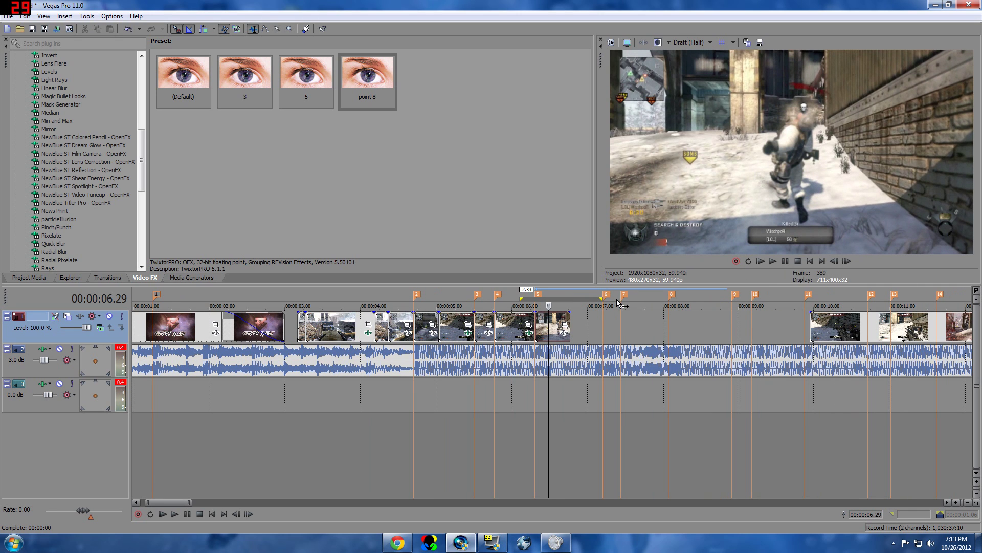
pyautogui.moveTo(375, 82)
pyautogui.mouseDown()
pyautogui.moveTo(546, 331)
pyautogui.moveTo(568, 328)
pyautogui.moveTo(603, 345)
pyautogui.moveTo(387, 328)
pyautogui.mouseUp()
pyautogui.click(614, 9)
pyautogui.click(639, 330)
# - Play the range 4.22 to 7.50 repeatedly to check the slowed section between markers 5 and 6
pyautogui.press('space')
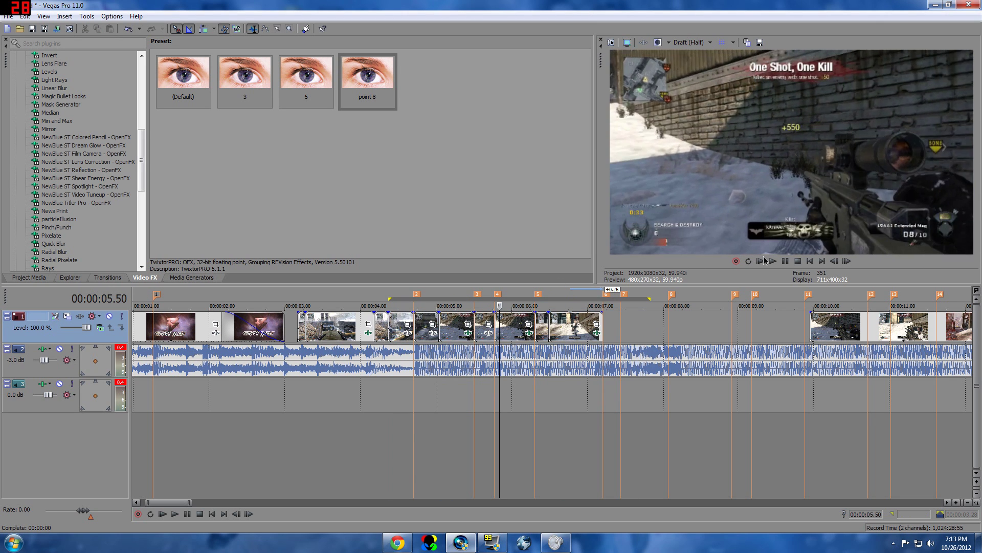
pyautogui.click(774, 261)
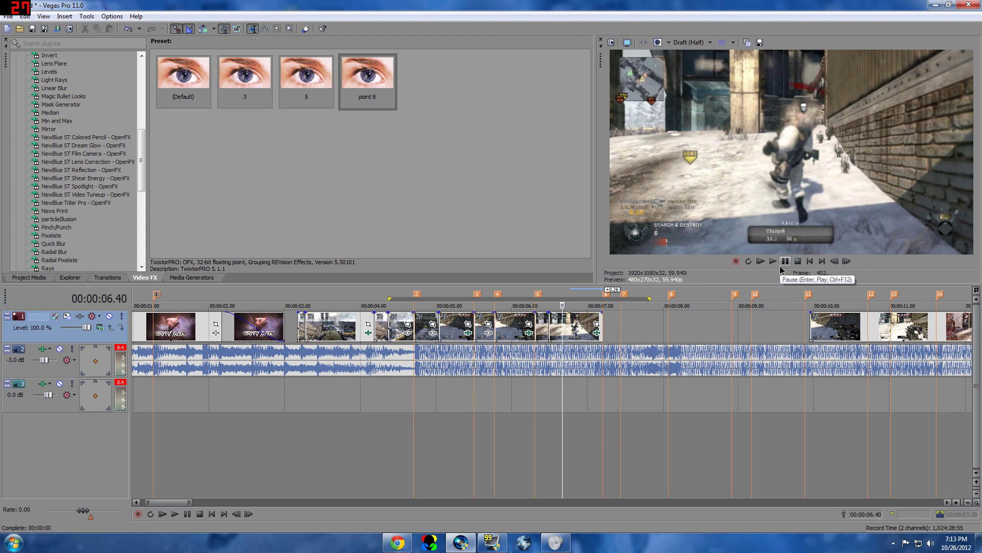
pyautogui.click(785, 261)
pyautogui.click(774, 261)
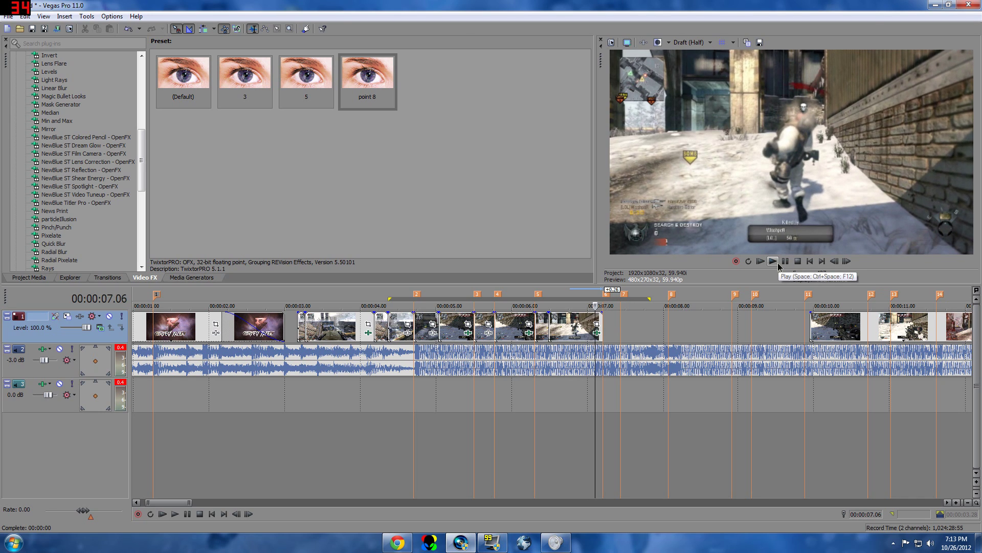
pyautogui.press('space')
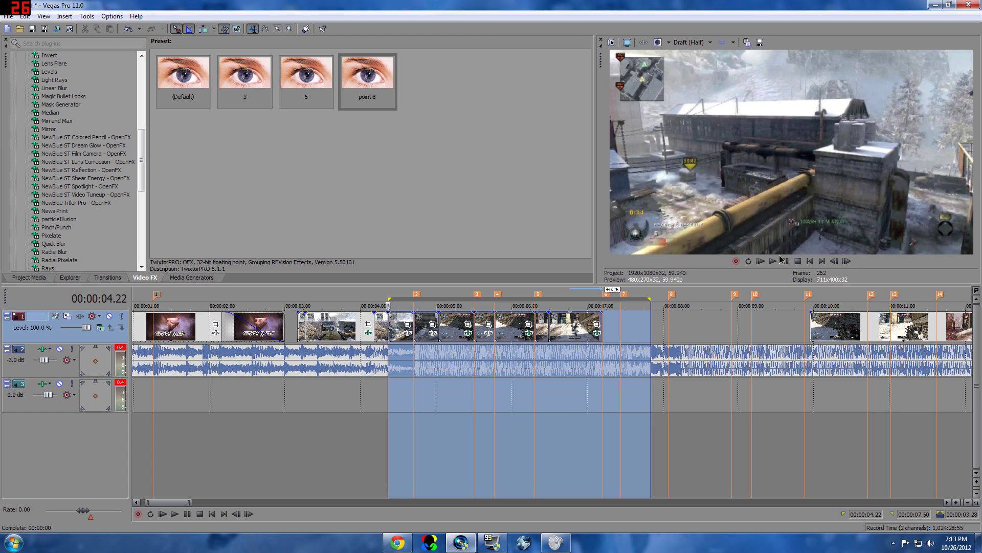
pyautogui.click(774, 260)
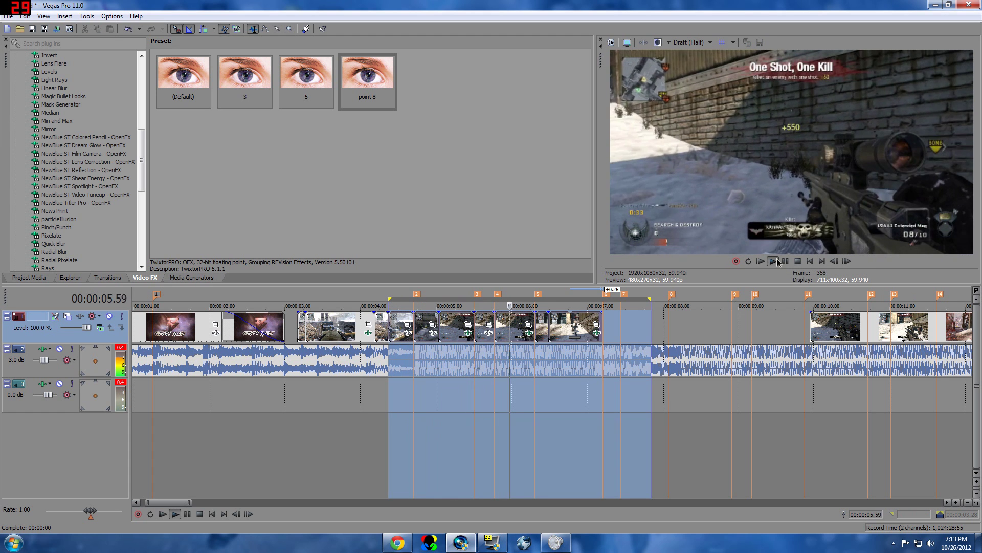
# - Delete the slowed part before marker 6 and extend the remaining clip at marker 5 past 6.29 again
pyautogui.click(566, 340)
pyautogui.press('Delete')
pyautogui.click(547, 333)
pyautogui.moveTo(549, 332); pyautogui.dragTo(567, 331)
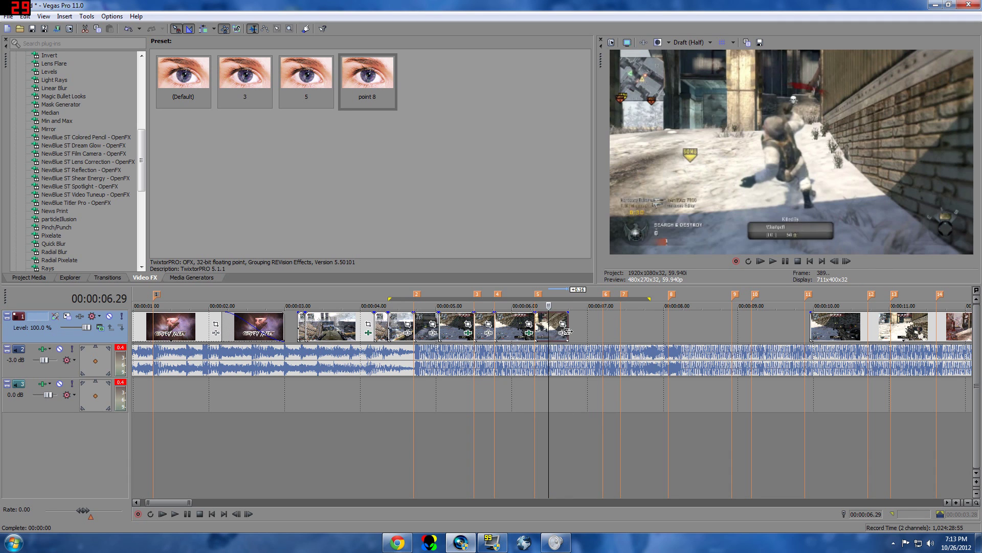
# - Split the clip after marker 5 at 6.34, slow its second part with Twixtor and extend it to marker 6
pyautogui.press('Right')
pyautogui.press('Right')
pyautogui.press('Right')
pyautogui.press('Right')
pyautogui.press('Right')
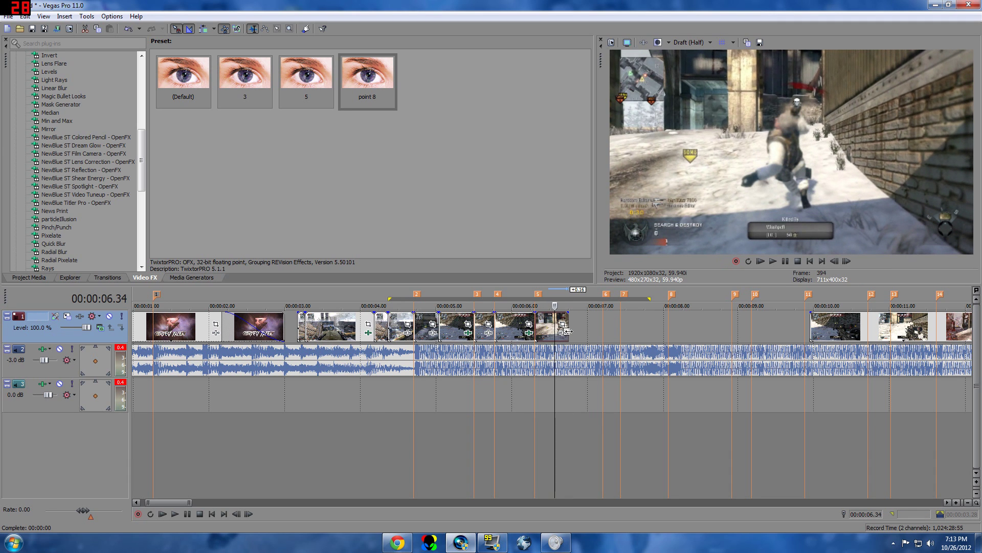
pyautogui.click(565, 332)
pyautogui.press('s')
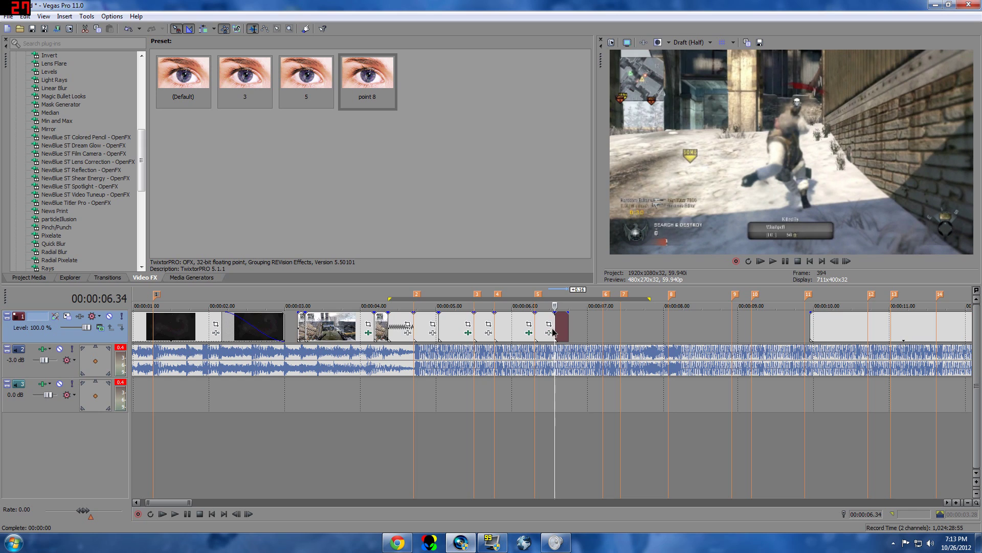
pyautogui.moveTo(553, 329)
pyautogui.mouseDown()
pyautogui.moveTo(543, 327)
pyautogui.moveTo(603, 331)
pyautogui.moveTo(576, 337)
pyautogui.mouseUp()
pyautogui.click(616, 7)
# - Set a playback range of 5.30 to 7.18 and replay the gameplay clips from marker 3 to just past marker 6
pyautogui.moveTo(610, 399); pyautogui.dragTo(473, 402)
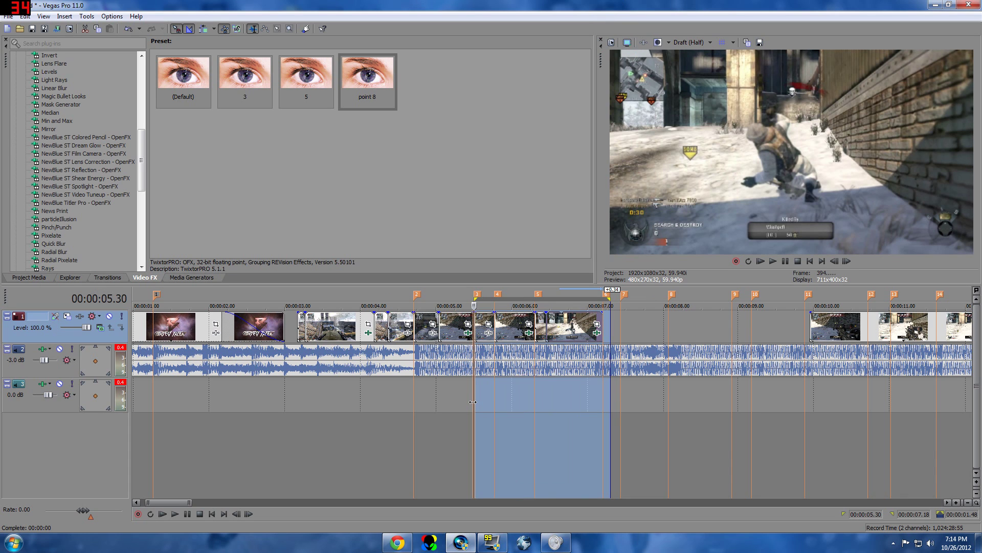
pyautogui.click(472, 402)
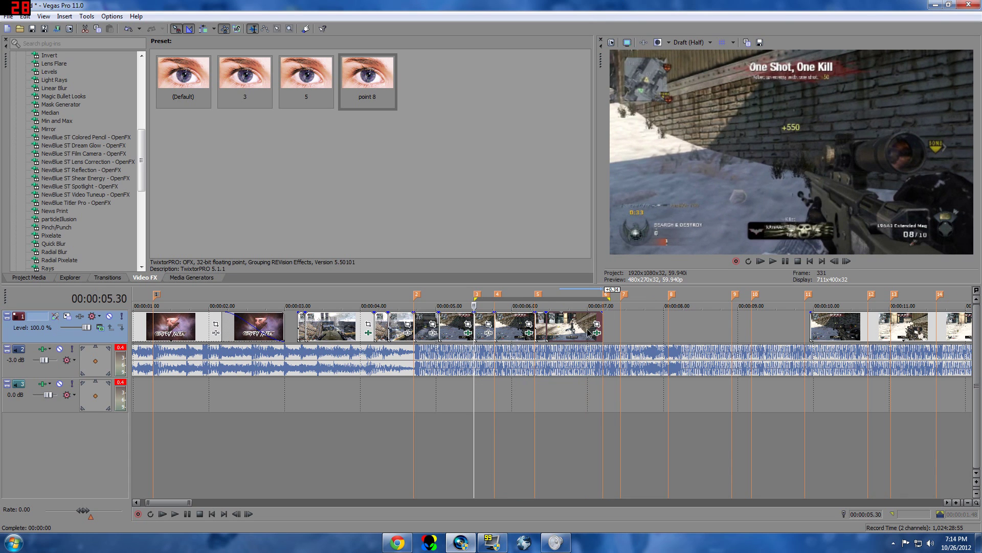
pyautogui.click(776, 262)
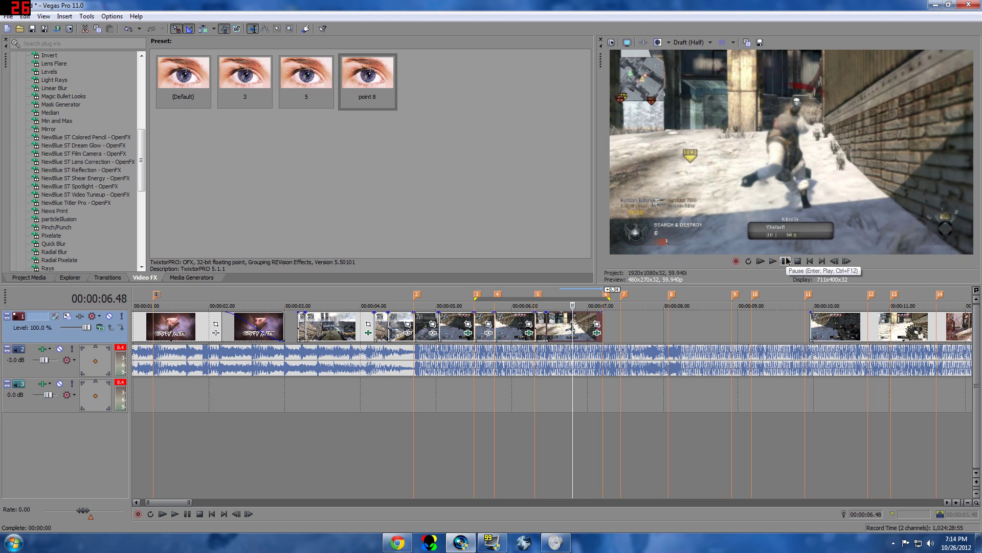
pyautogui.click(786, 261)
pyautogui.scroll(3, 460, 385)
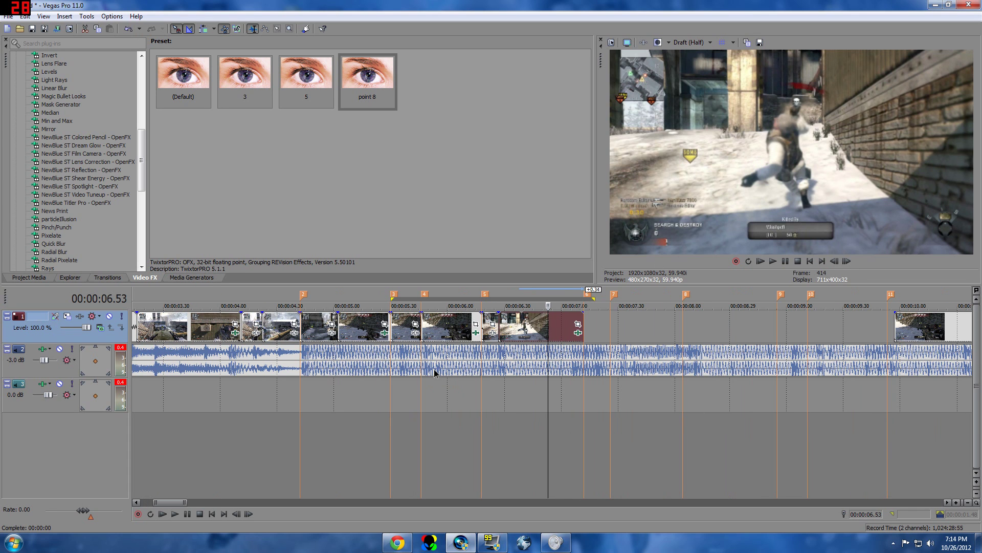
pyautogui.scroll(-3, 344, 300)
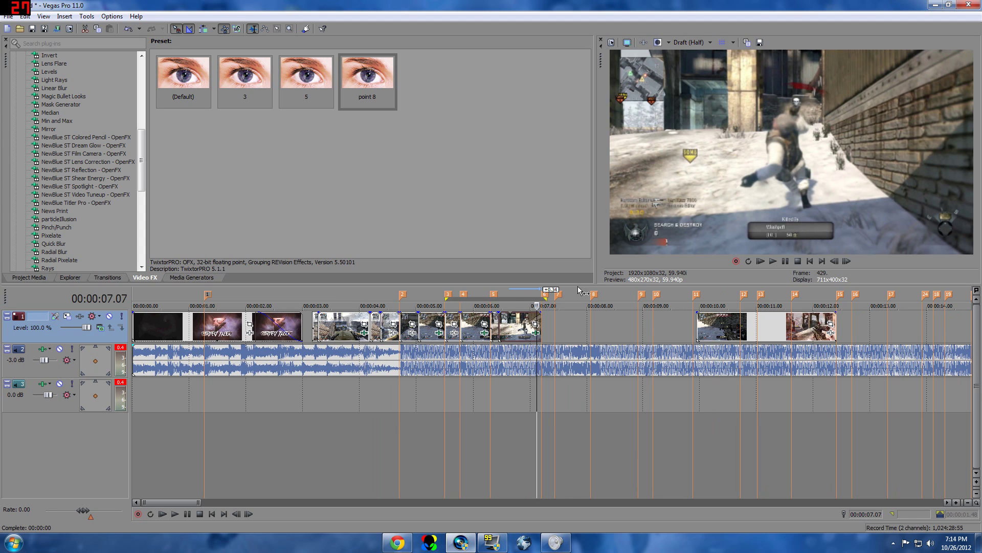
pyautogui.click(784, 261)
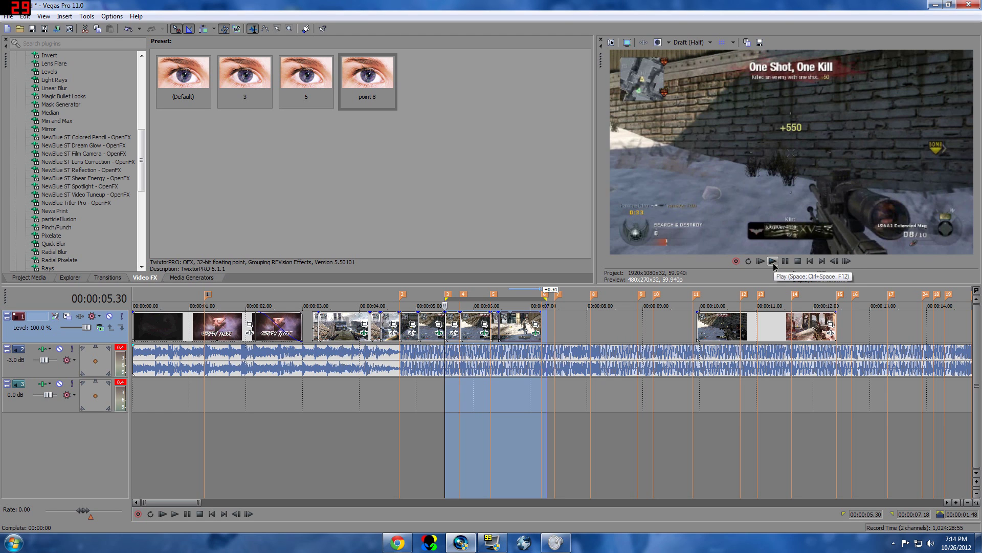
pyautogui.click(774, 265)
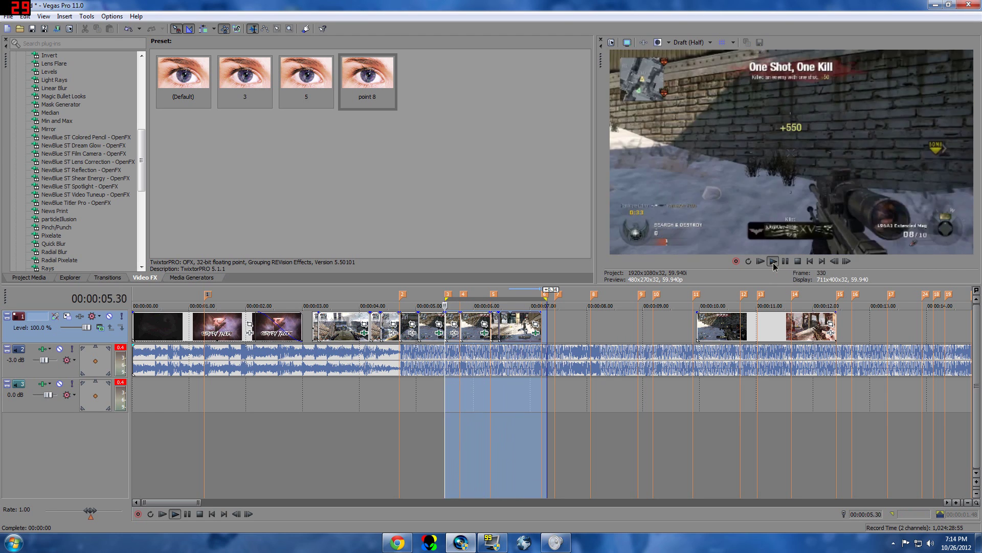
# - Stop playback, set a playback range from the project start to 7.50 and start playing it
pyautogui.click(785, 262)
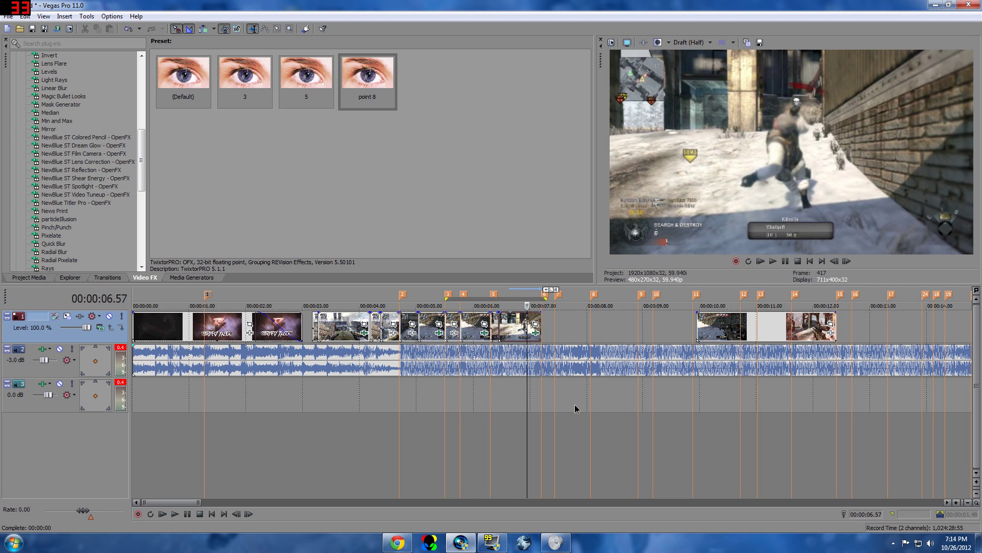
pyautogui.moveTo(575, 408); pyautogui.dragTo(313, 408)
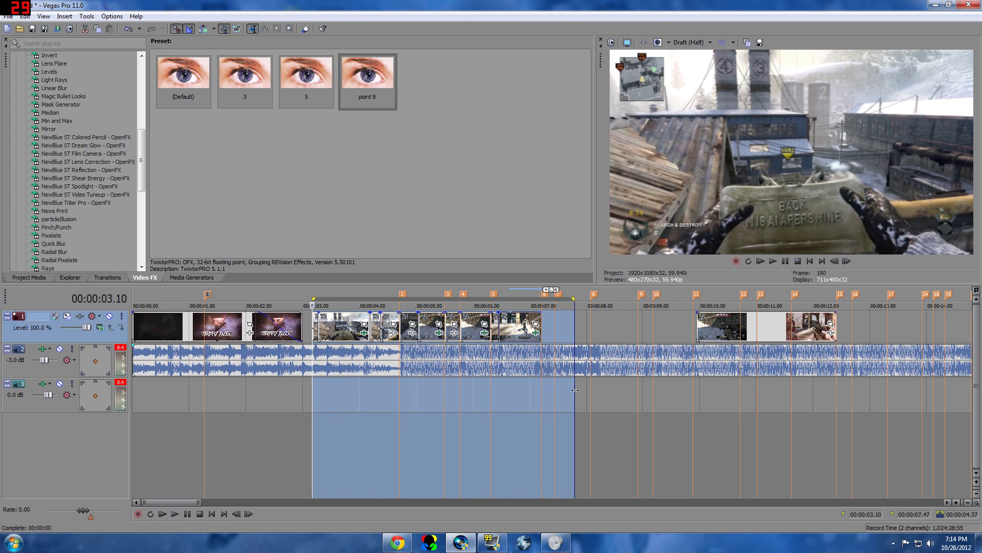
pyautogui.moveTo(576, 390); pyautogui.dragTo(4, 431)
pyautogui.press('space')
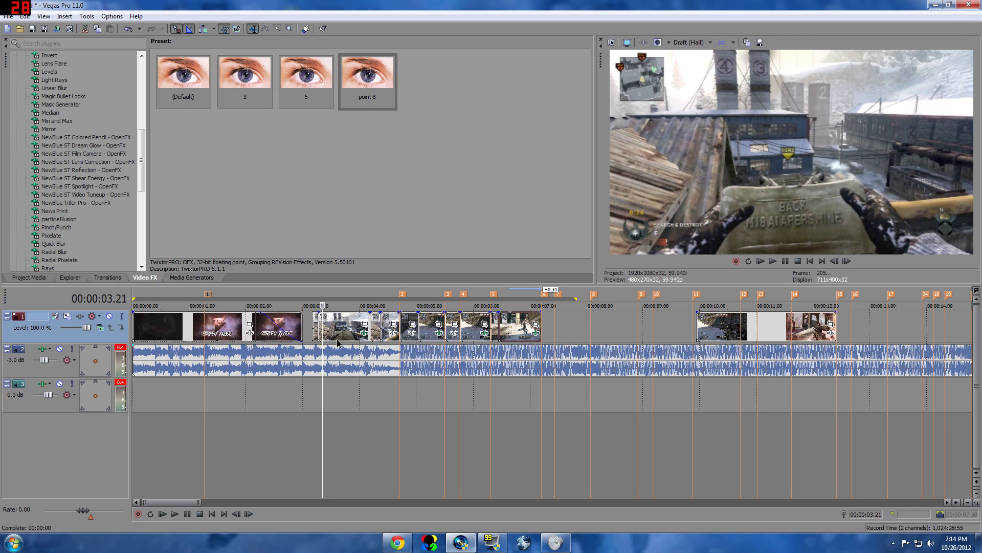
pyautogui.click(397, 543)
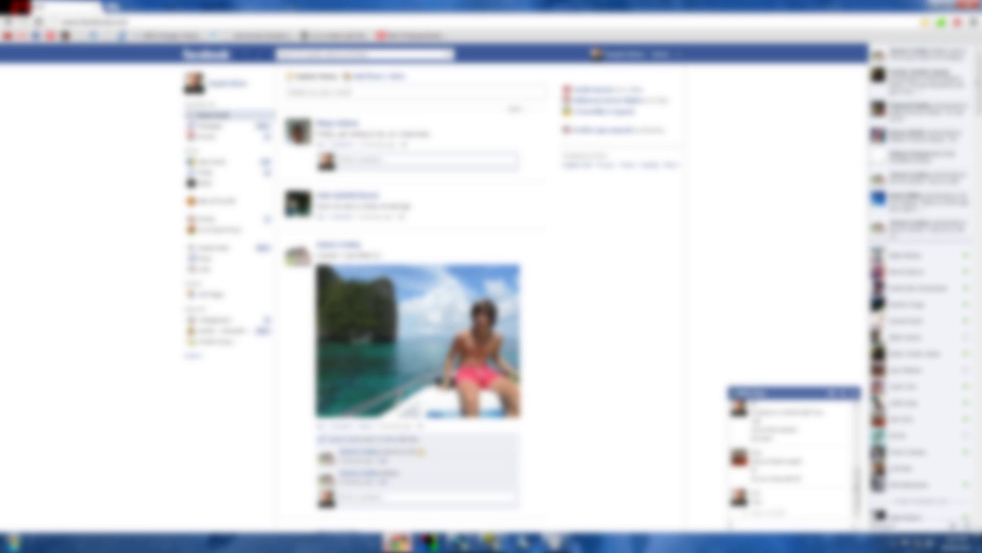
pyautogui.click(460, 543)
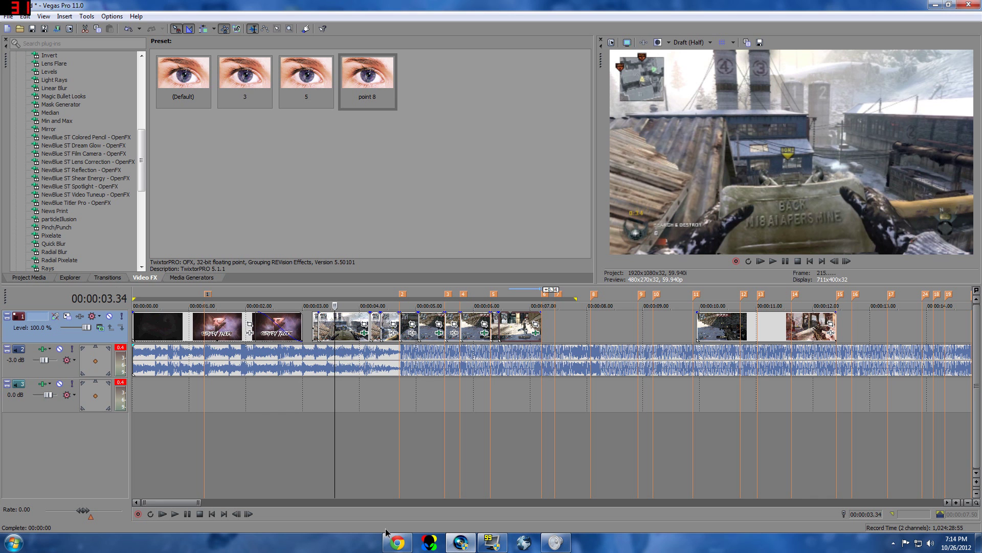
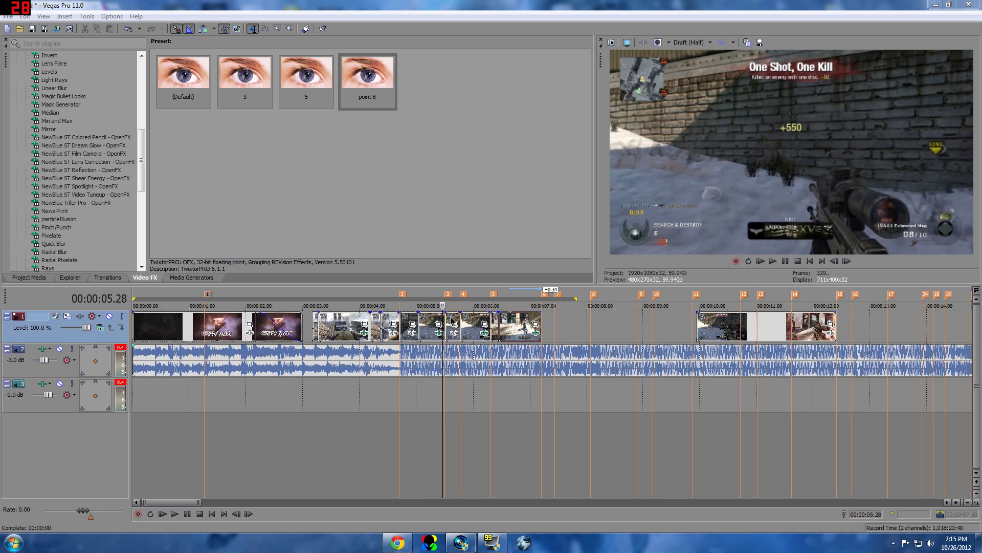
# - Play the sequence from the project start, and replay only the gameplay clips with a range of 3.10 to 7.36
pyautogui.click(772, 263)
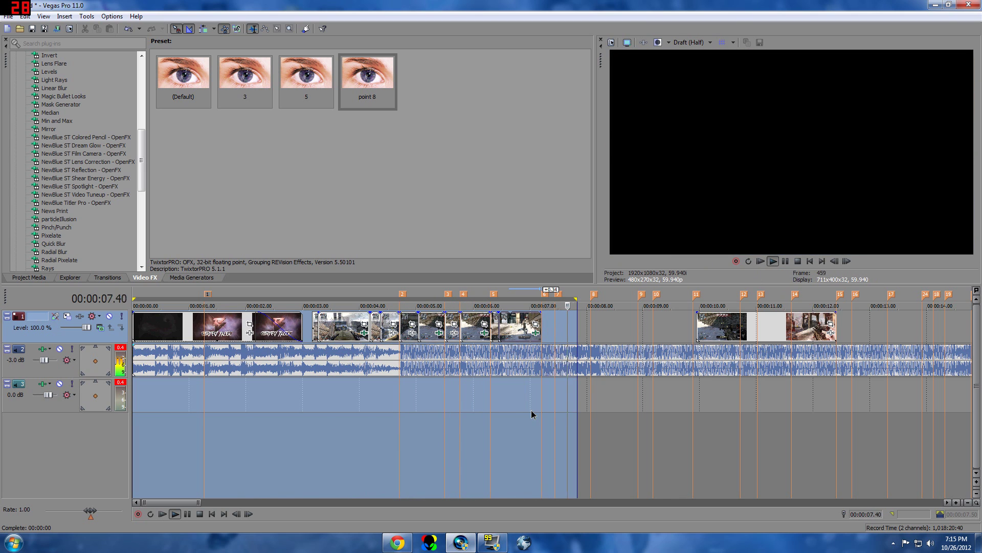
pyautogui.click(512, 412)
pyautogui.moveTo(313, 421); pyautogui.dragTo(563, 421)
pyautogui.press('space')
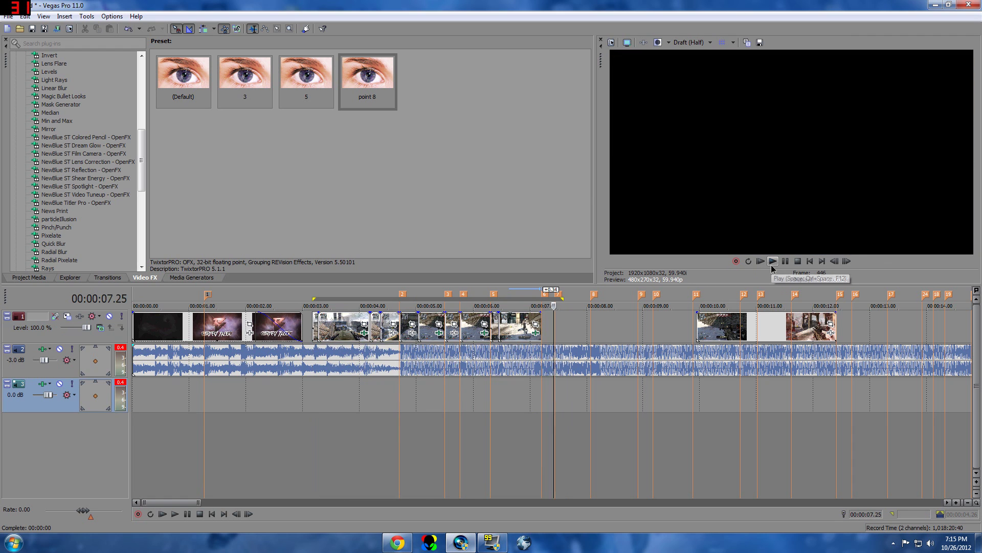
pyautogui.click(772, 261)
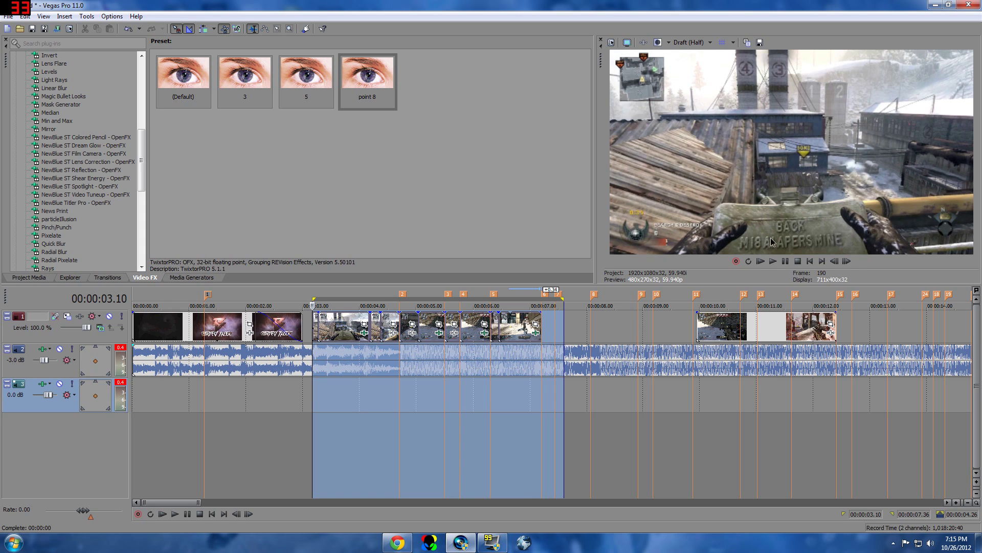
pyautogui.click(549, 380)
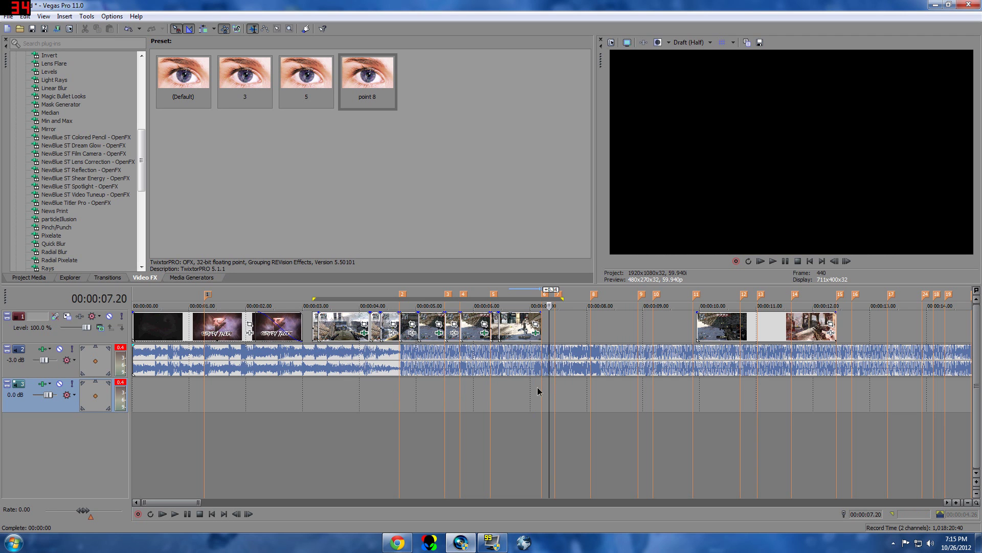
pyautogui.click(538, 387)
pyautogui.click(542, 388)
pyautogui.moveTo(535, 388); pyautogui.dragTo(711, 395)
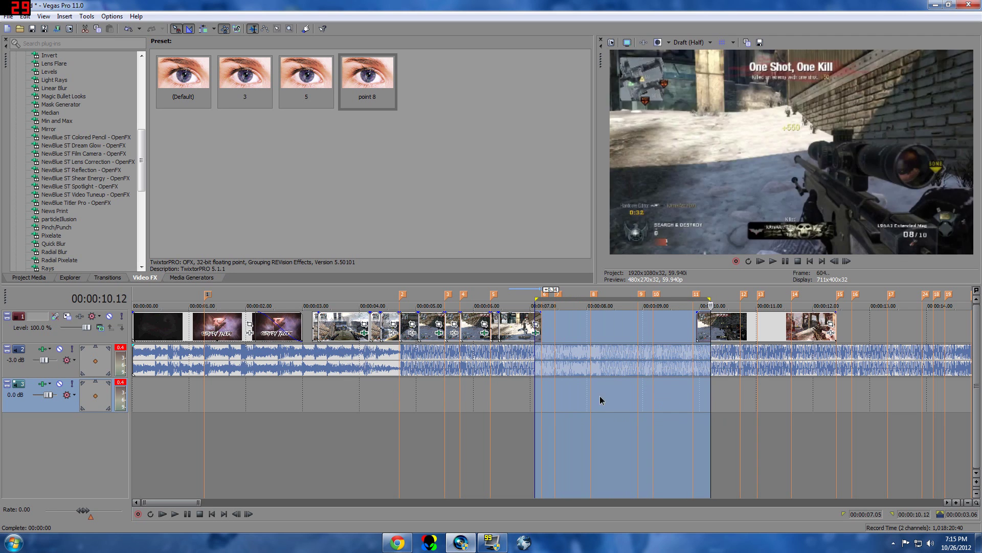
pyautogui.click(574, 399)
pyautogui.click(540, 399)
pyautogui.moveTo(542, 399)
pyautogui.mouseDown()
pyautogui.moveTo(244, 399)
pyautogui.moveTo(549, 399)
pyautogui.moveTo(467, 405)
pyautogui.mouseUp()
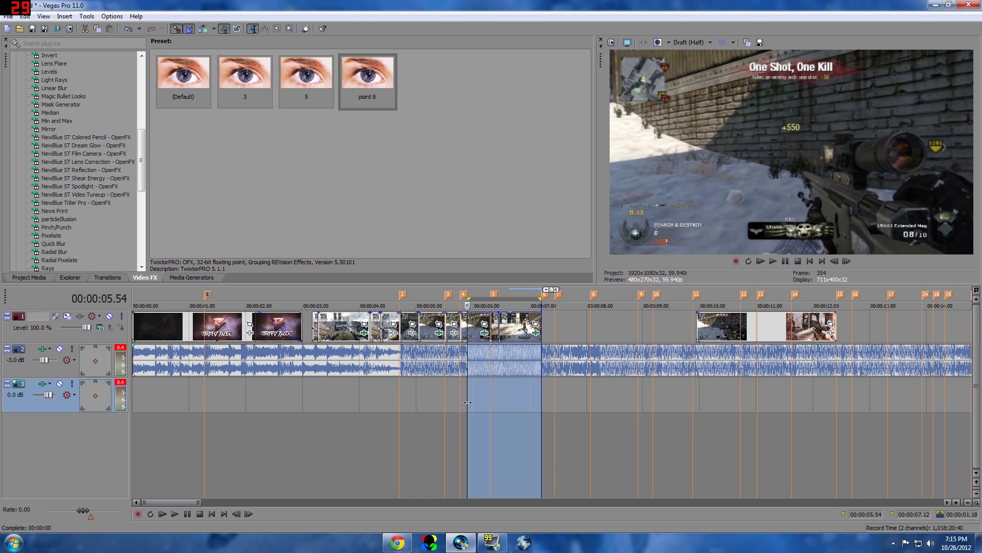
pyautogui.click(468, 407)
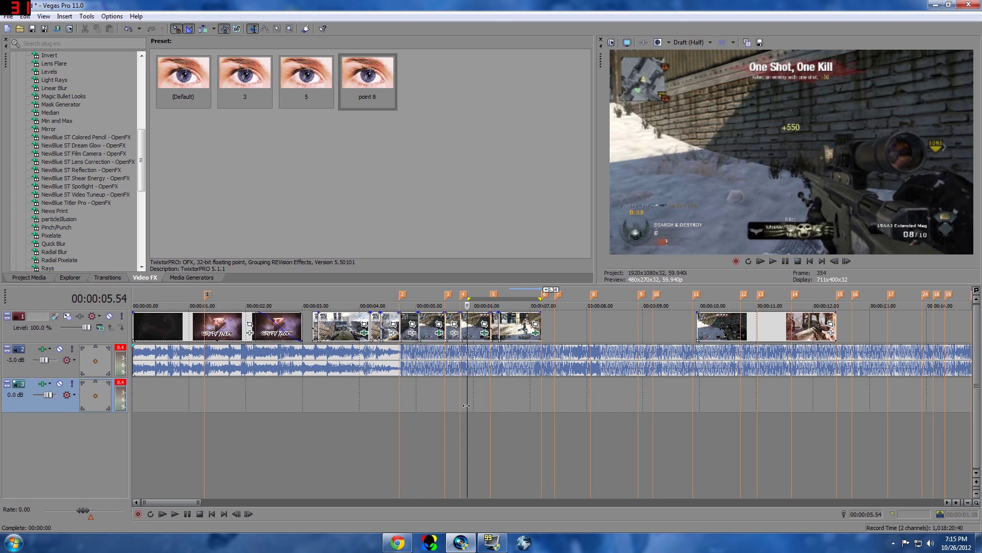
pyautogui.click(411, 422)
pyautogui.click(363, 423)
pyautogui.moveTo(312, 428); pyautogui.dragTo(539, 419)
pyautogui.click(490, 421)
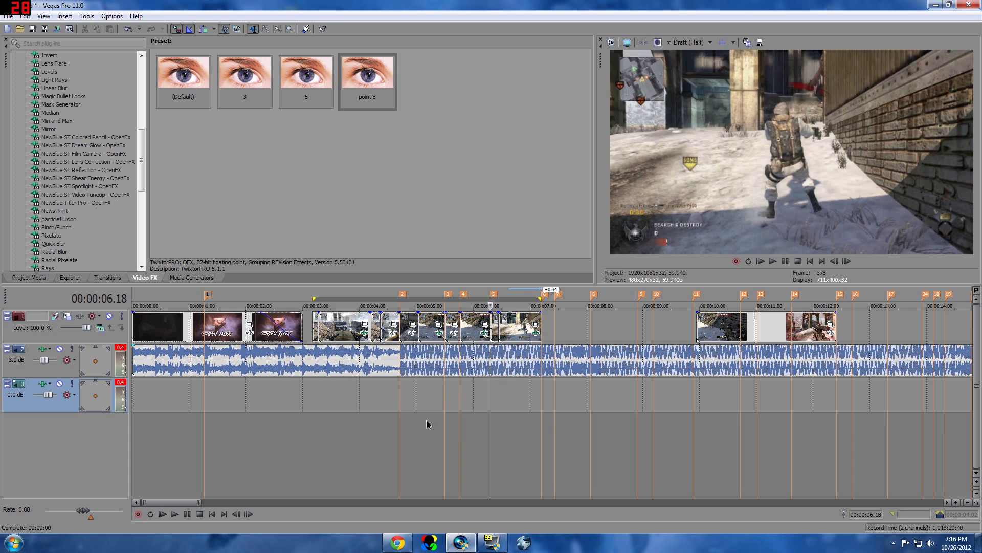
pyautogui.moveTo(370, 417); pyautogui.dragTo(505, 411)
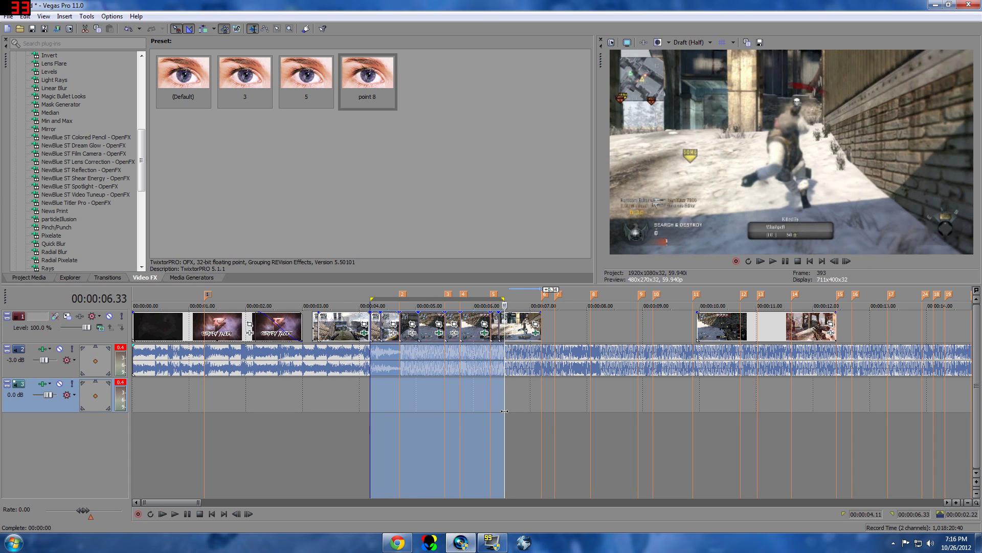
pyautogui.click(491, 412)
pyautogui.click(467, 412)
pyautogui.click(451, 412)
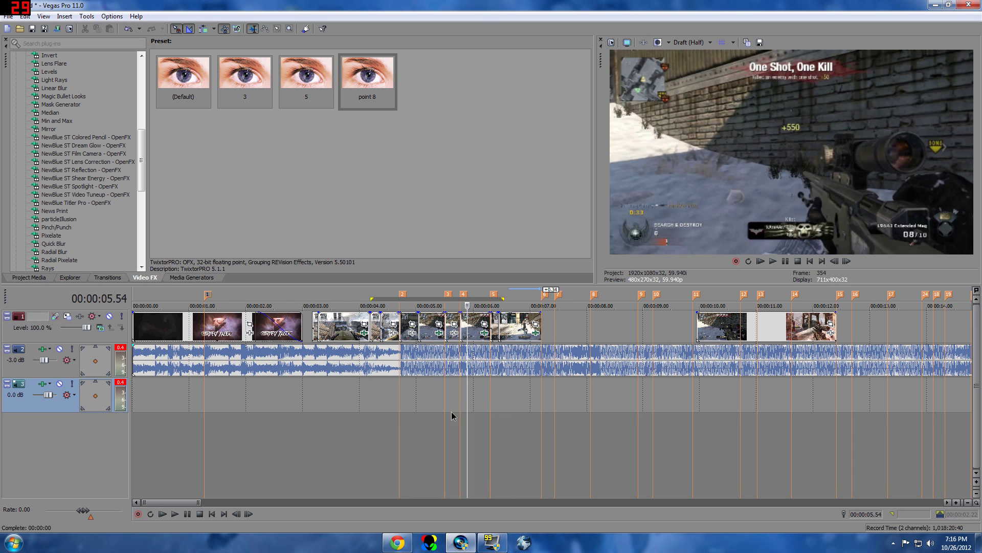
pyautogui.click(418, 412)
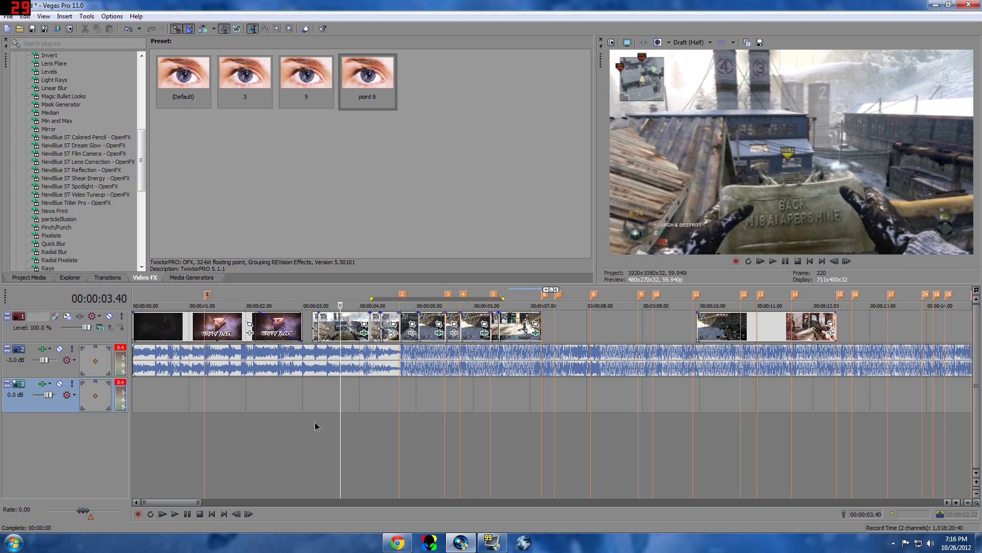
pyautogui.moveTo(313, 426); pyautogui.dragTo(550, 415)
pyautogui.click(550, 415)
pyautogui.click(302, 420)
pyautogui.click(352, 413)
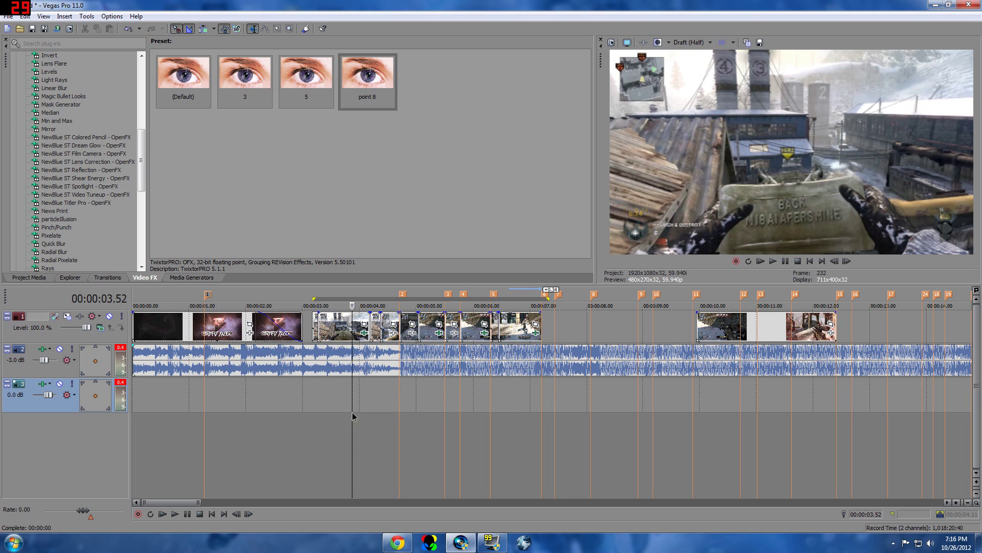
pyautogui.moveTo(141, 137); pyautogui.dragTo(130, 60)
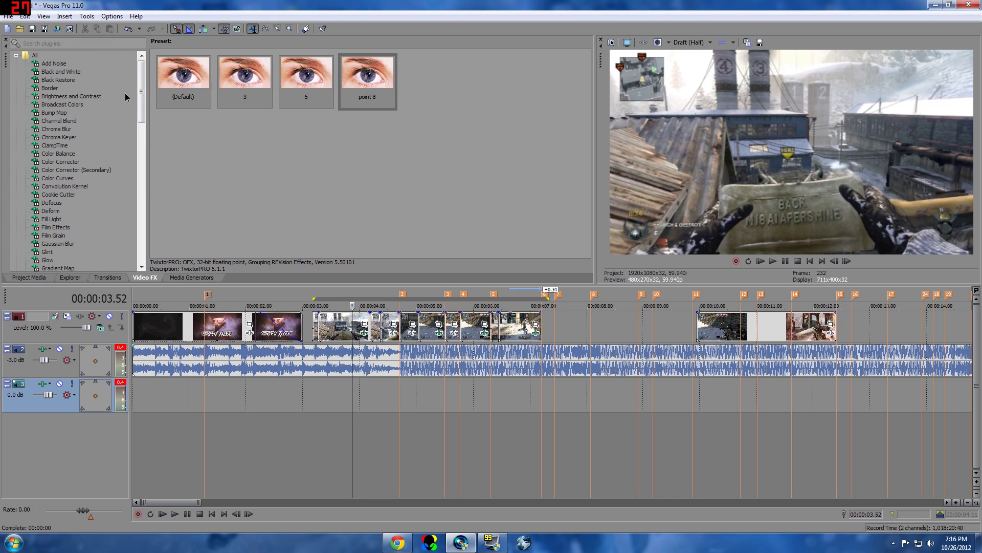
pyautogui.moveTo(141, 91); pyautogui.dragTo(147, 162)
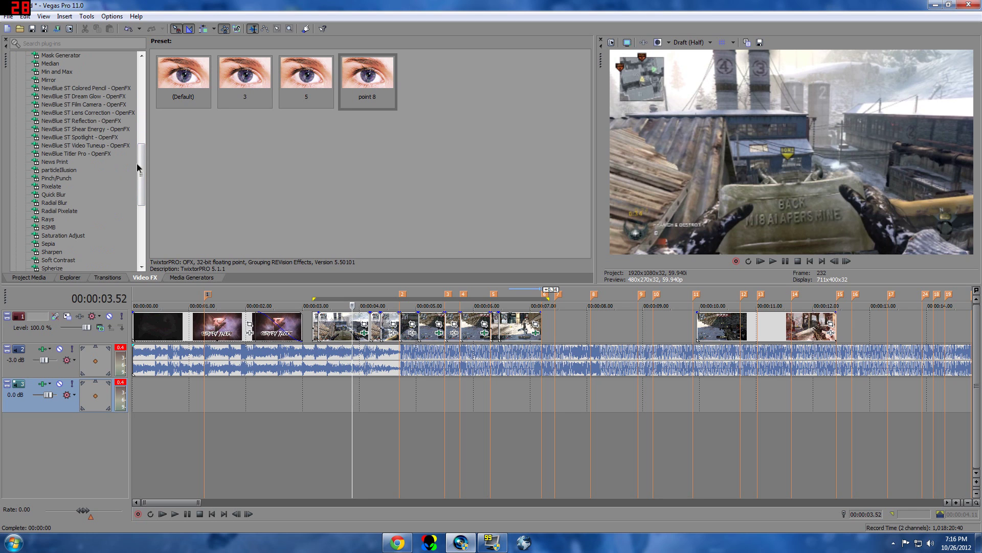
pyautogui.click(521, 389)
pyautogui.moveTo(543, 391)
pyautogui.mouseDown()
pyautogui.moveTo(287, 399)
pyautogui.moveTo(544, 387)
pyautogui.moveTo(303, 401)
pyautogui.mouseUp()
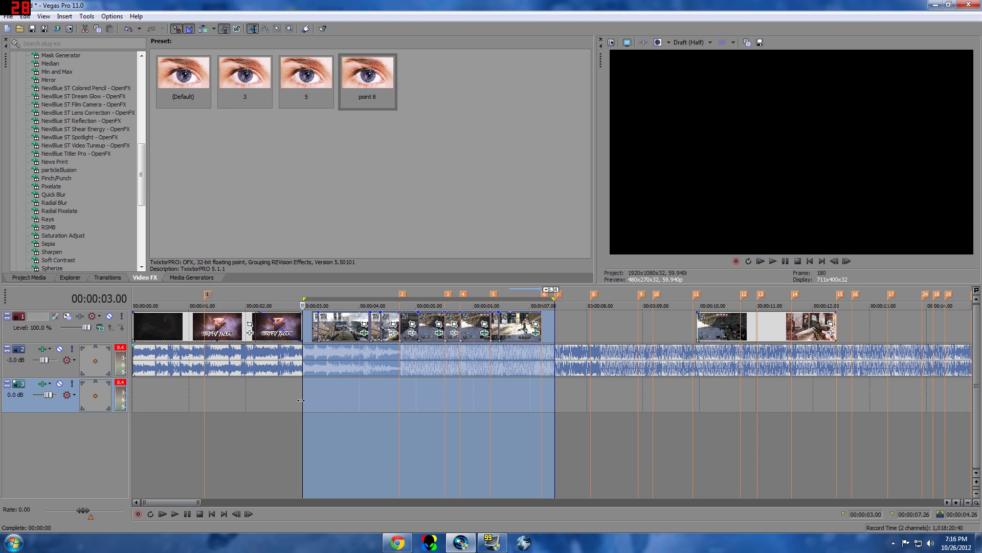
pyautogui.click(492, 542)
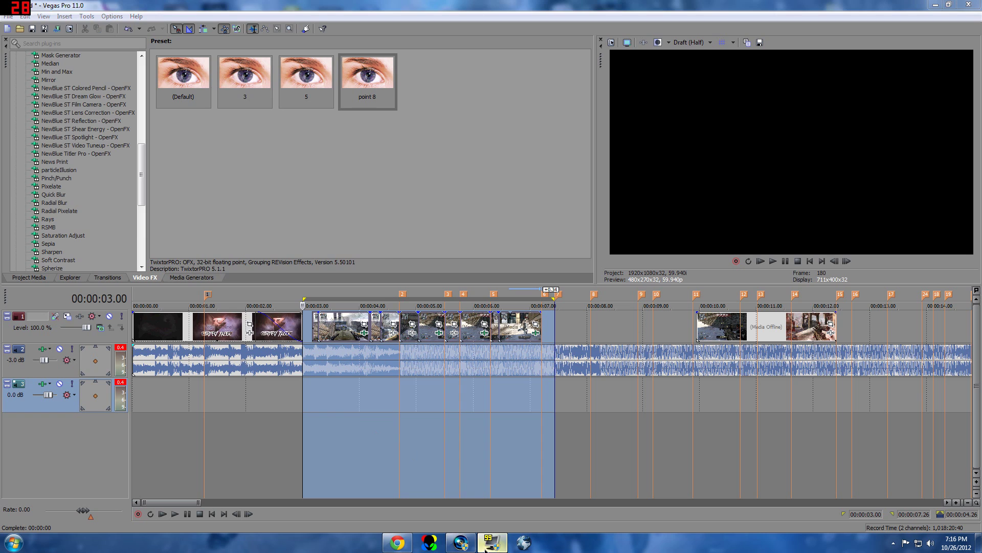
pyautogui.click(262, 18)
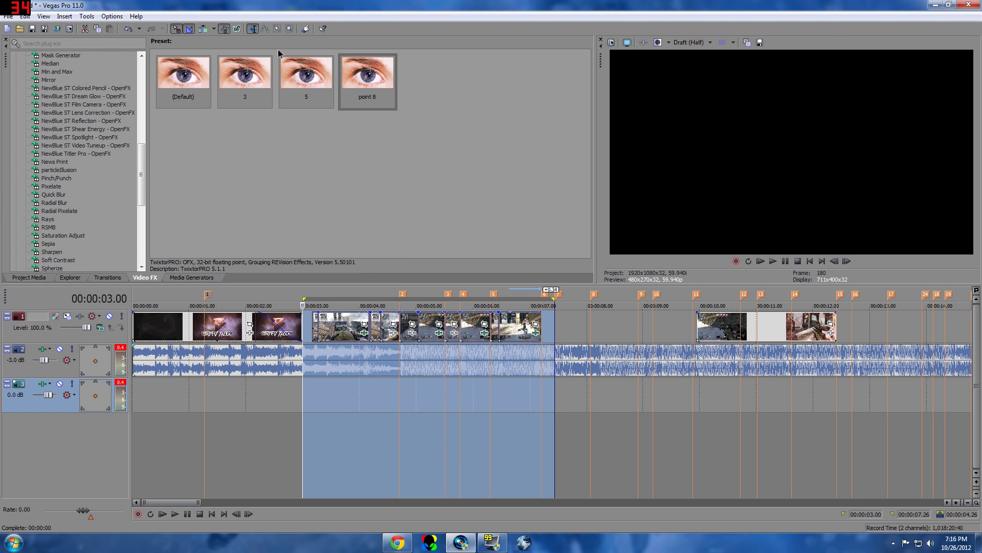
pyautogui.click(530, 413)
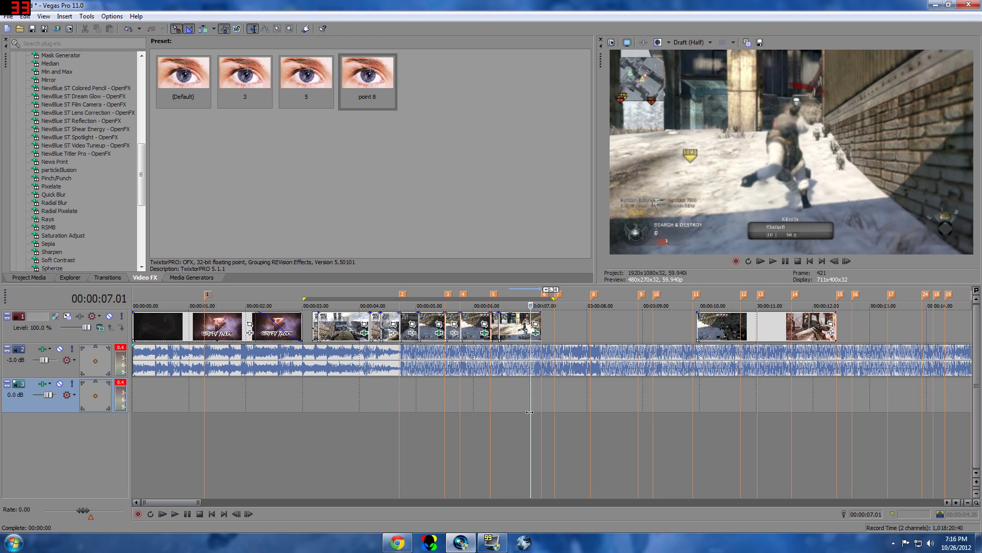
pyautogui.click(538, 387)
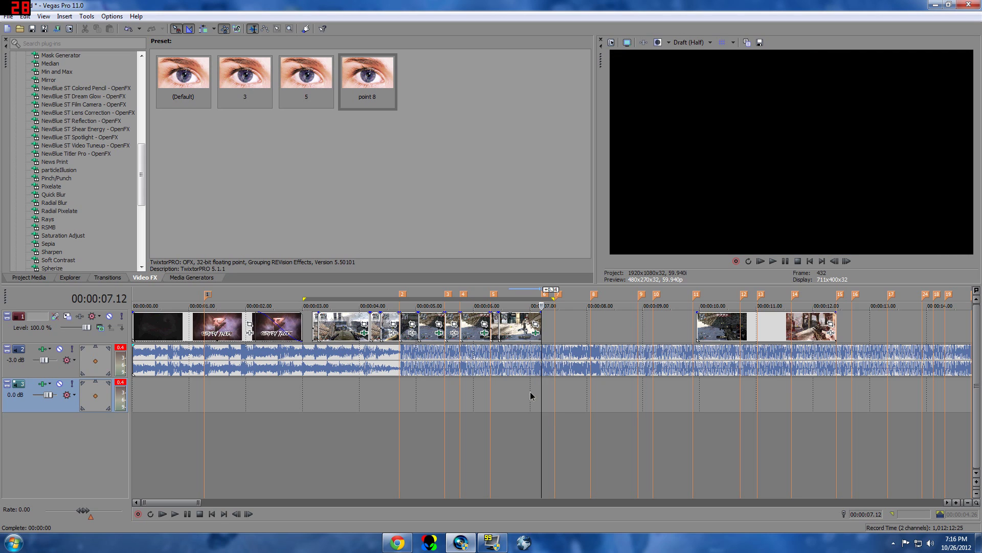
pyautogui.click(434, 409)
pyautogui.moveTo(453, 404); pyautogui.dragTo(554, 402)
pyautogui.click(453, 401)
pyautogui.moveTo(446, 400)
pyautogui.mouseDown()
pyautogui.moveTo(460, 402)
pyautogui.moveTo(437, 404)
pyautogui.mouseUp()
pyautogui.click(457, 403)
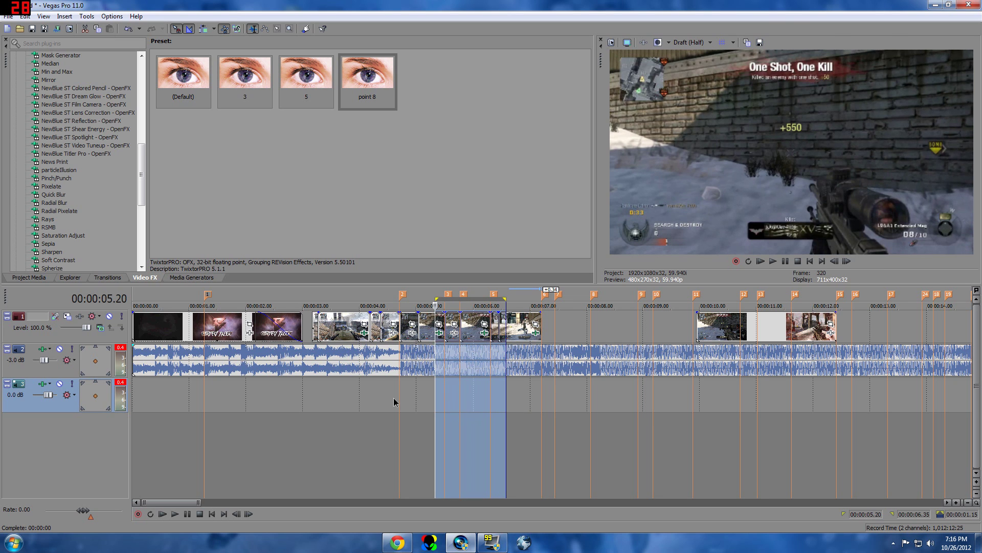
# - Set the playback range to 3.10 to 7.40 around the gameplay clips and place the playhead at the first gameplay clip's start
pyautogui.click(378, 402)
pyautogui.moveTo(311, 409); pyautogui.dragTo(568, 398)
pyautogui.click(568, 399)
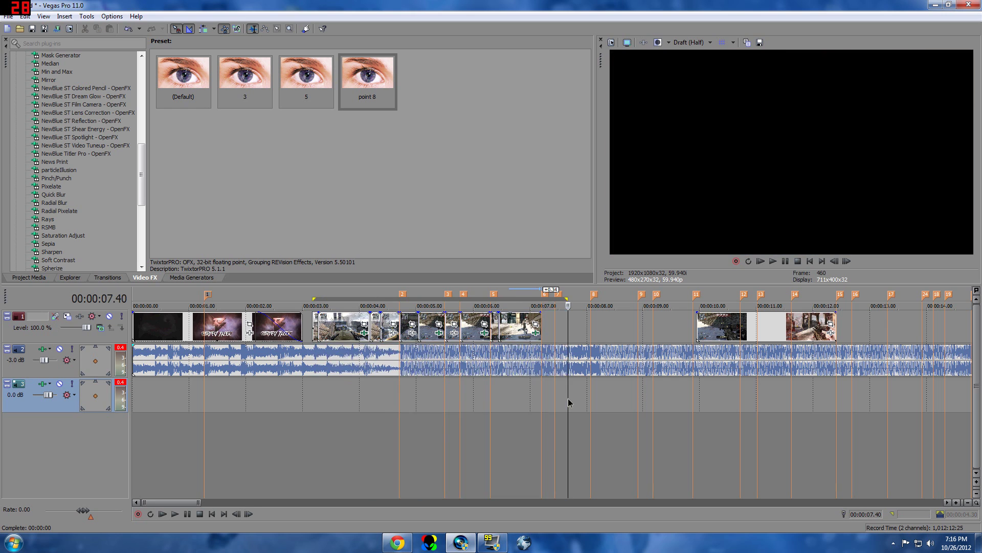
pyautogui.scroll(-2, 568, 398)
pyautogui.scroll(2, 517, 398)
pyautogui.scroll(-1, 492, 394)
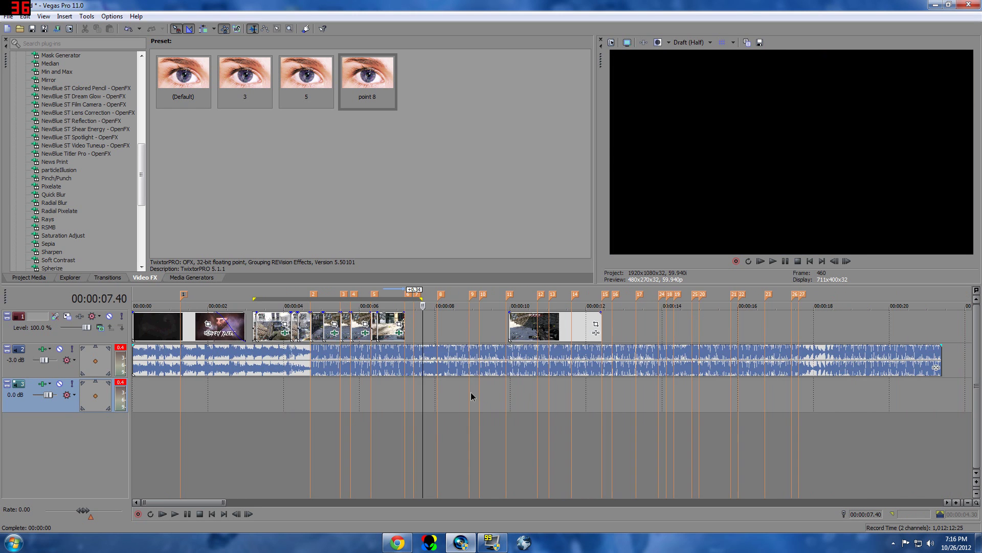
pyautogui.scroll(-1, 471, 396)
pyautogui.scroll(2, 471, 396)
pyautogui.scroll(-1, 379, 398)
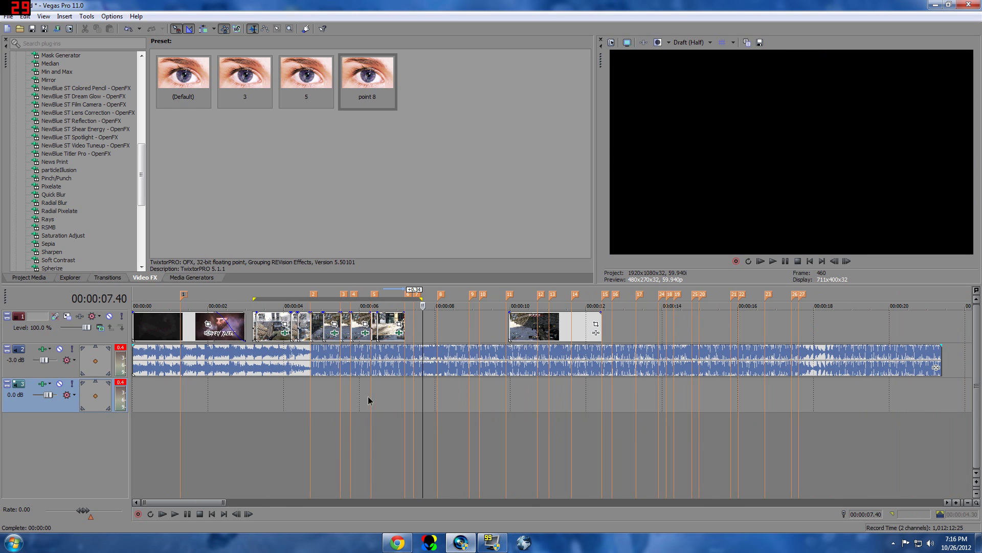
pyautogui.click(241, 401)
pyautogui.click(252, 401)
pyautogui.scroll(3, 261, 398)
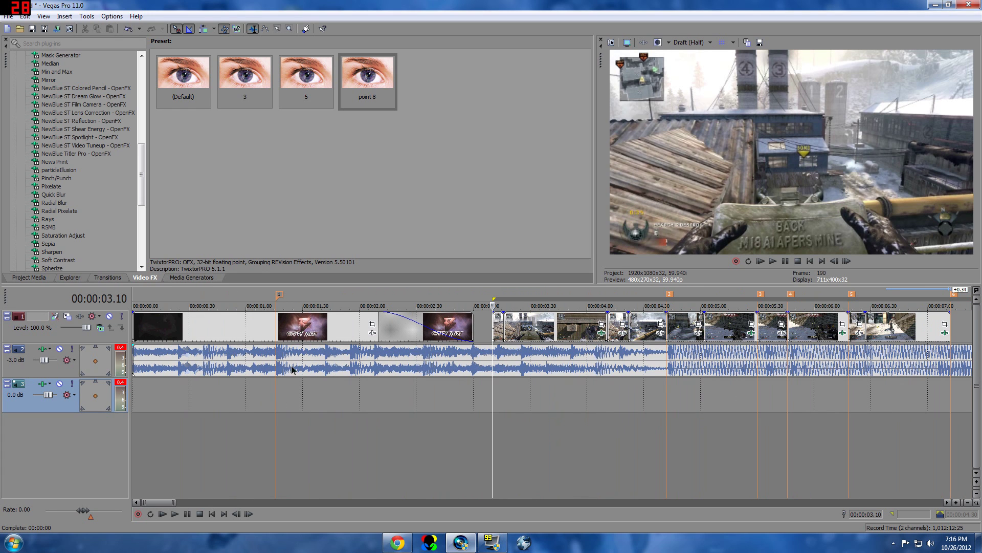
pyautogui.scroll(-1, 496, 375)
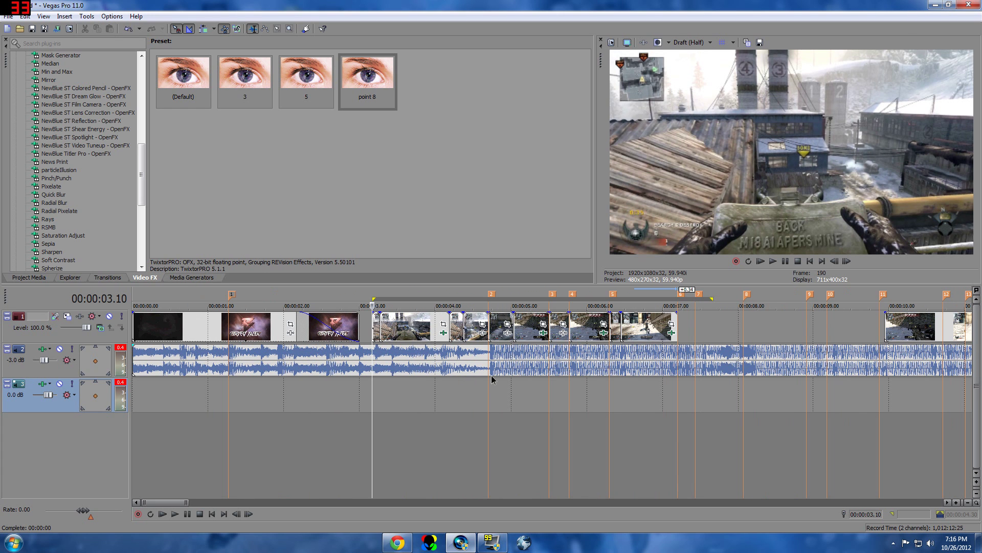